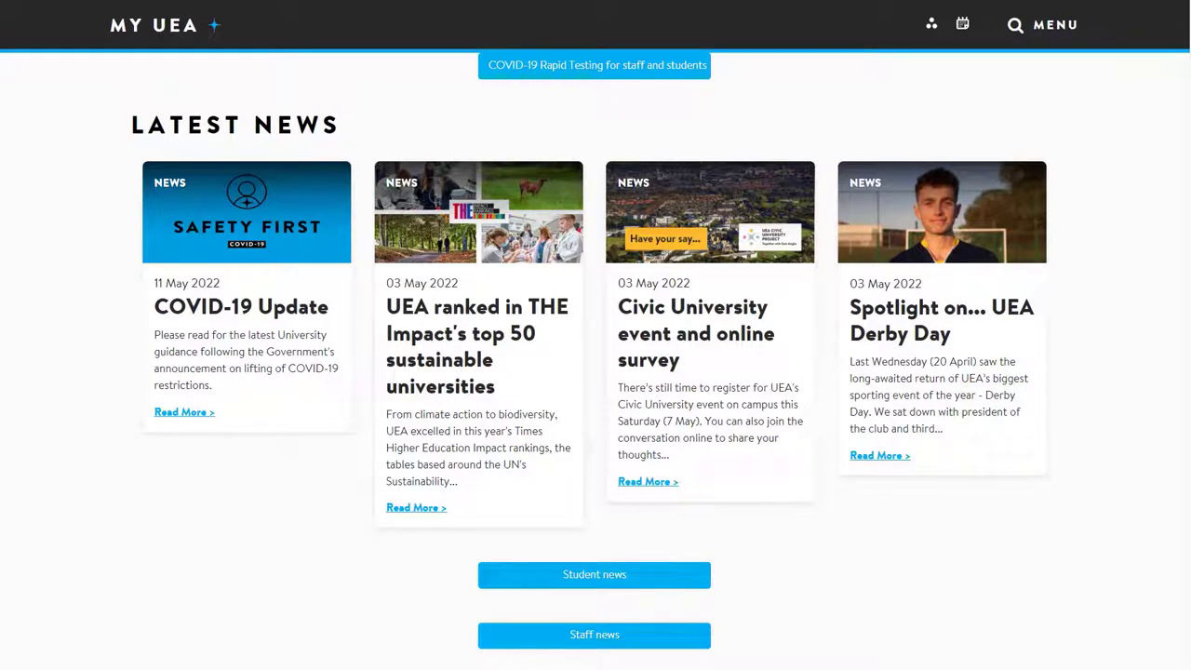
# Open the A-Z Databases list through the Explore My Library page of the MY UEA portal.
pyautogui.scroll(-3, 595, 335)
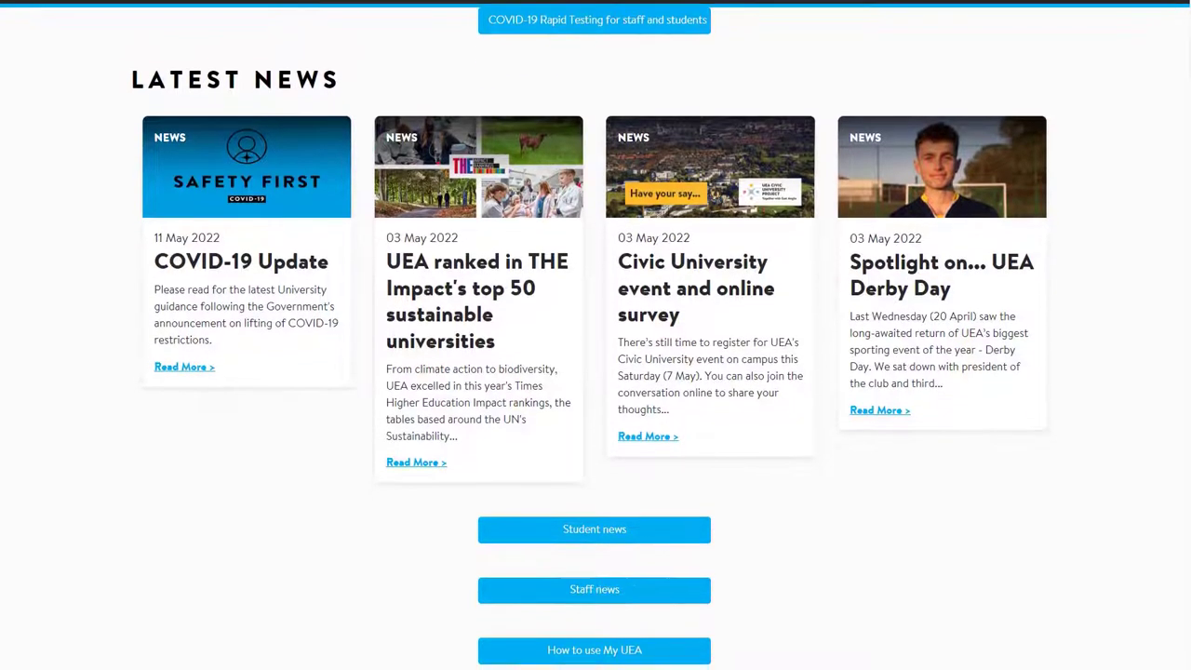
pyautogui.scroll(-4, 596, 335)
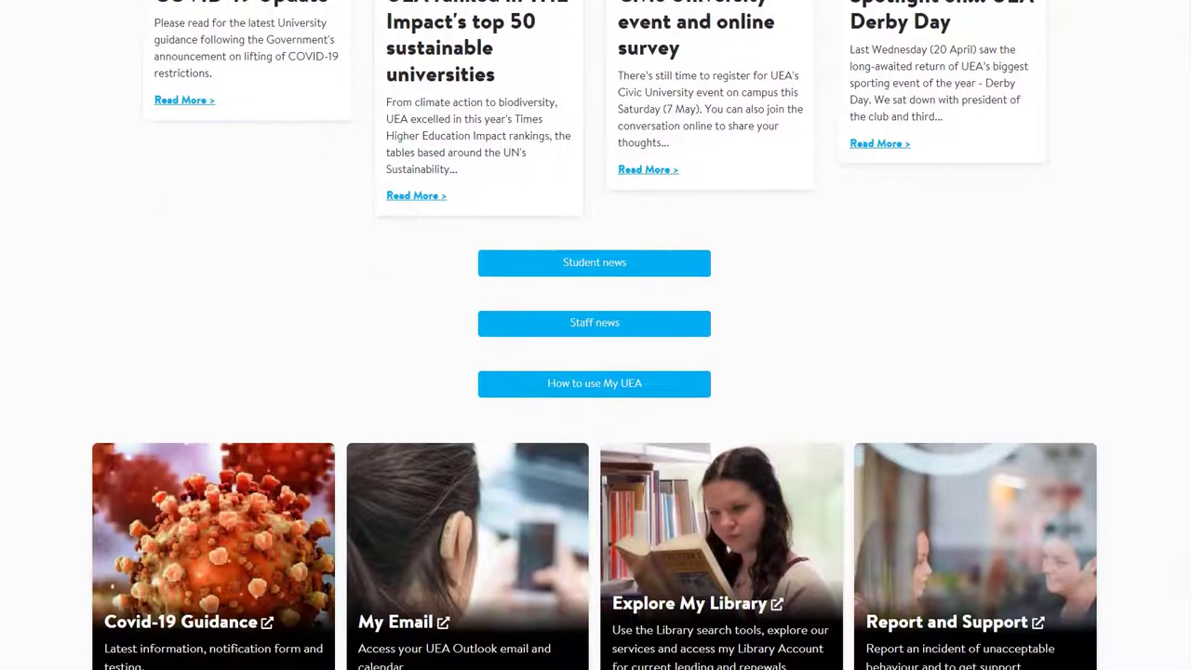
pyautogui.scroll(-2, 595, 335)
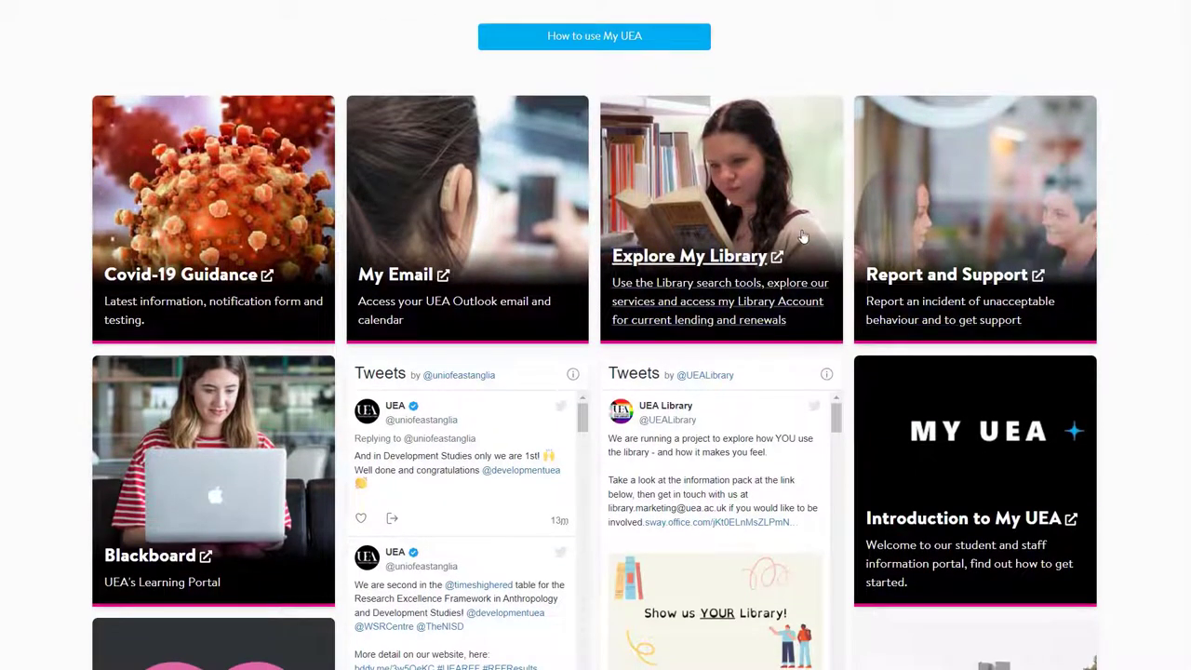
pyautogui.click(707, 261)
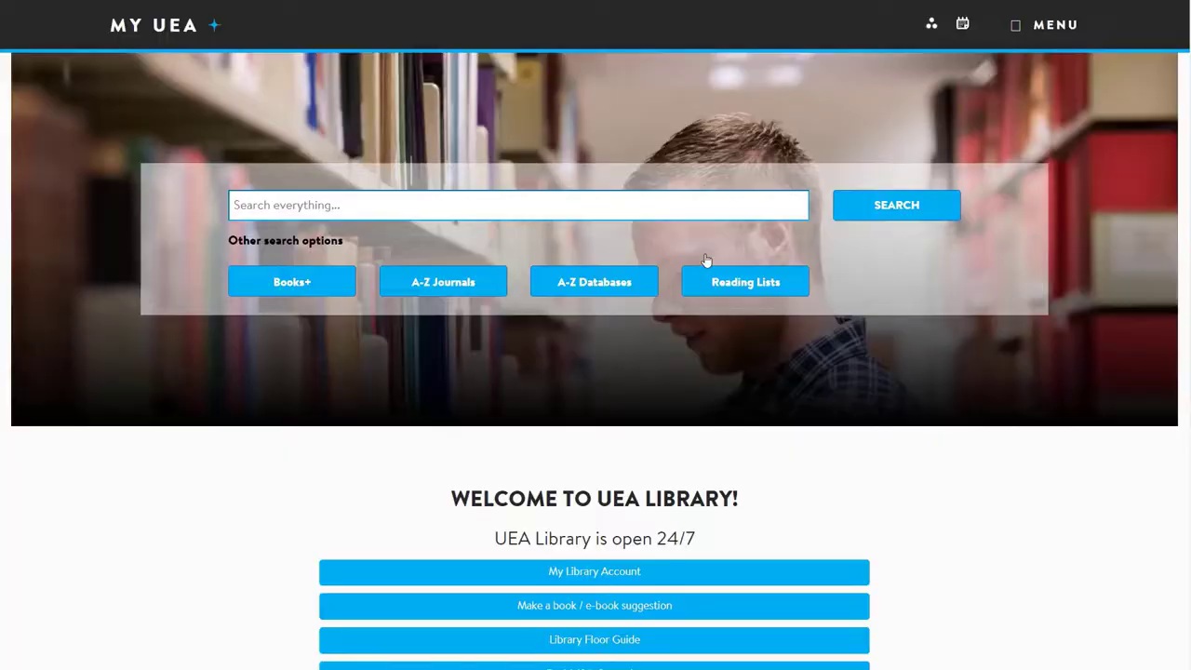
pyautogui.click(599, 284)
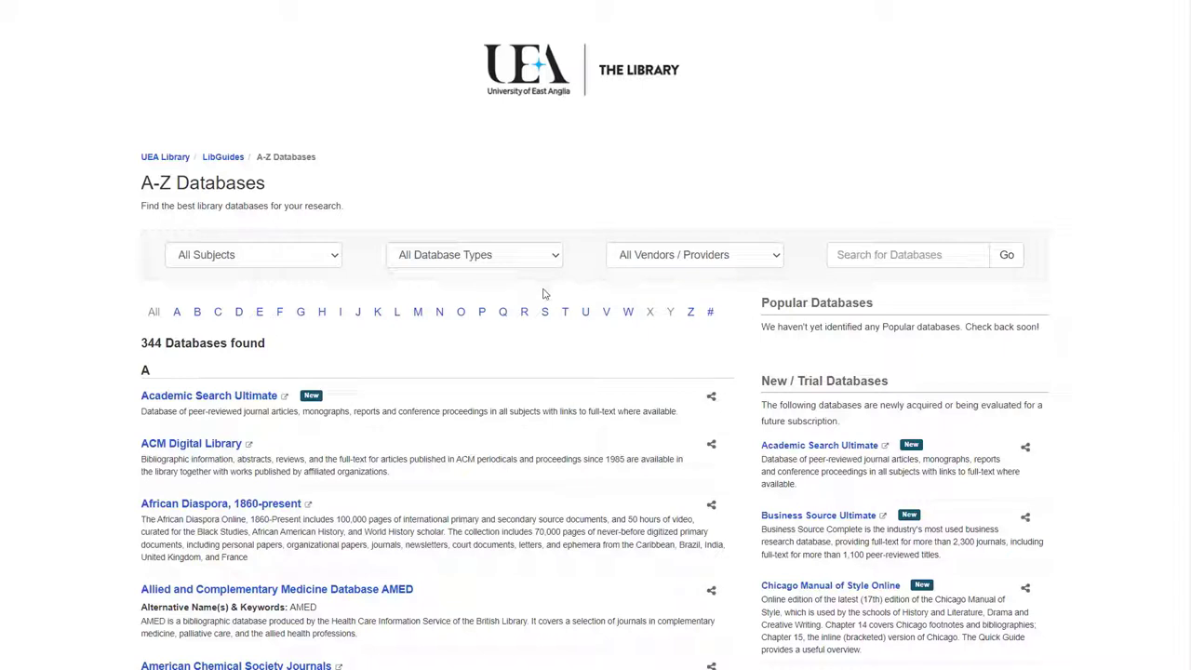
# Filter the A-Z Databases list to the letter P and open the APA PsycInfo database.
pyautogui.click(483, 317)
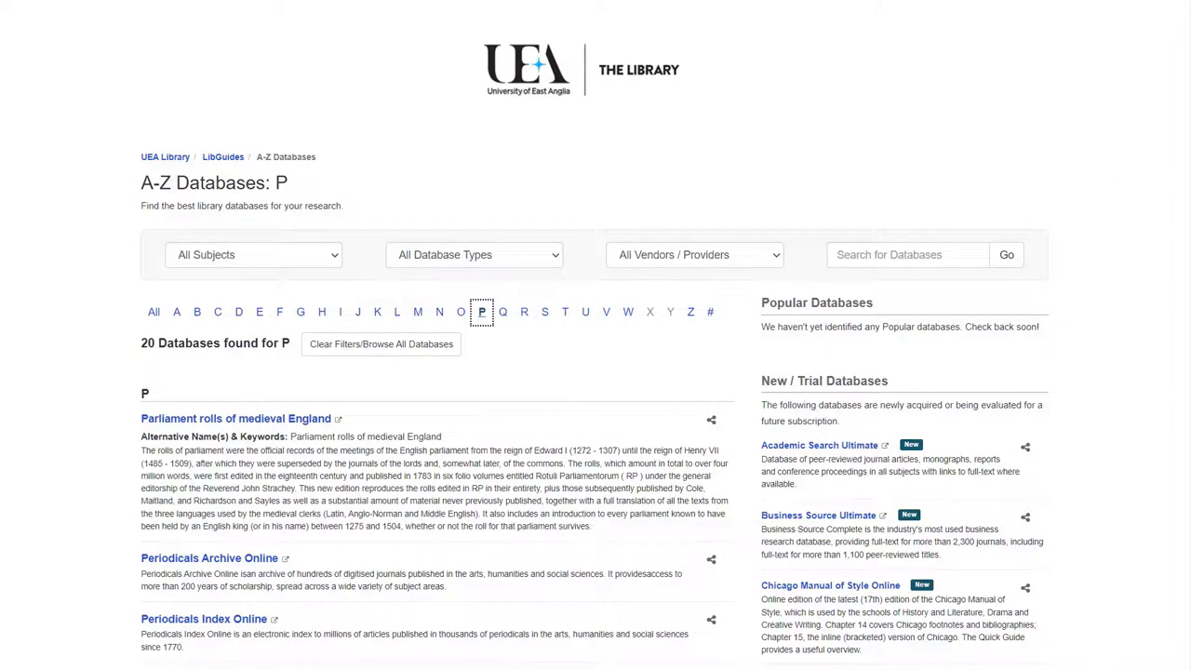
pyautogui.scroll(-3, 594, 373)
pyautogui.scroll(-6, 595, 343)
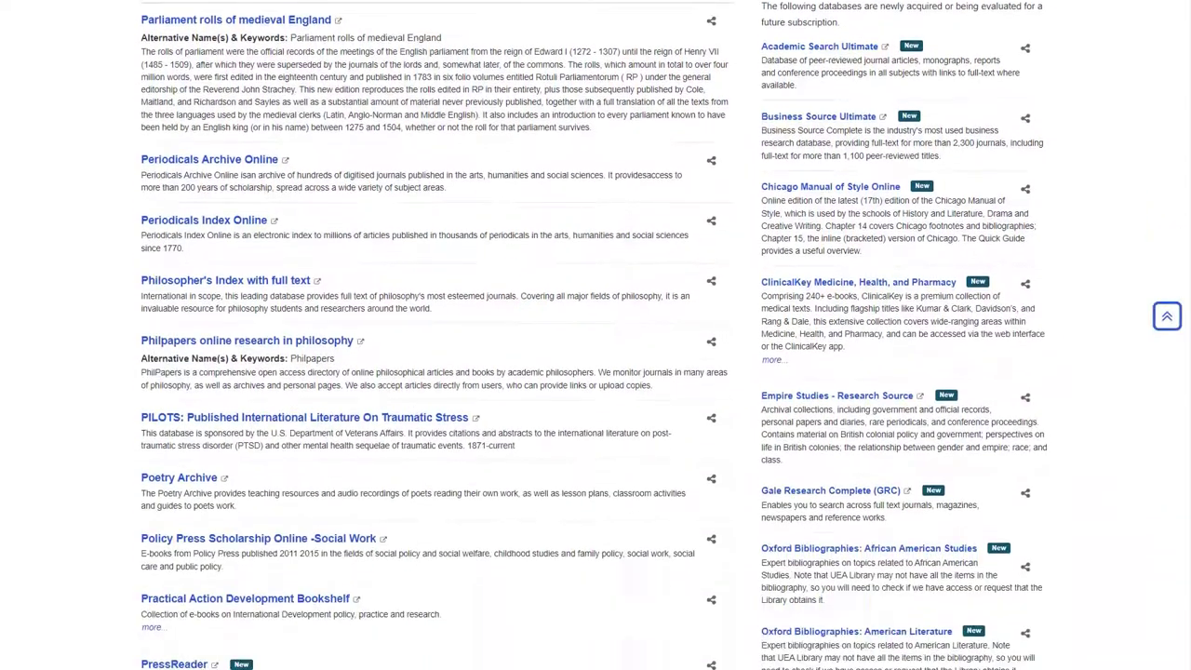
pyautogui.scroll(-7, 595, 335)
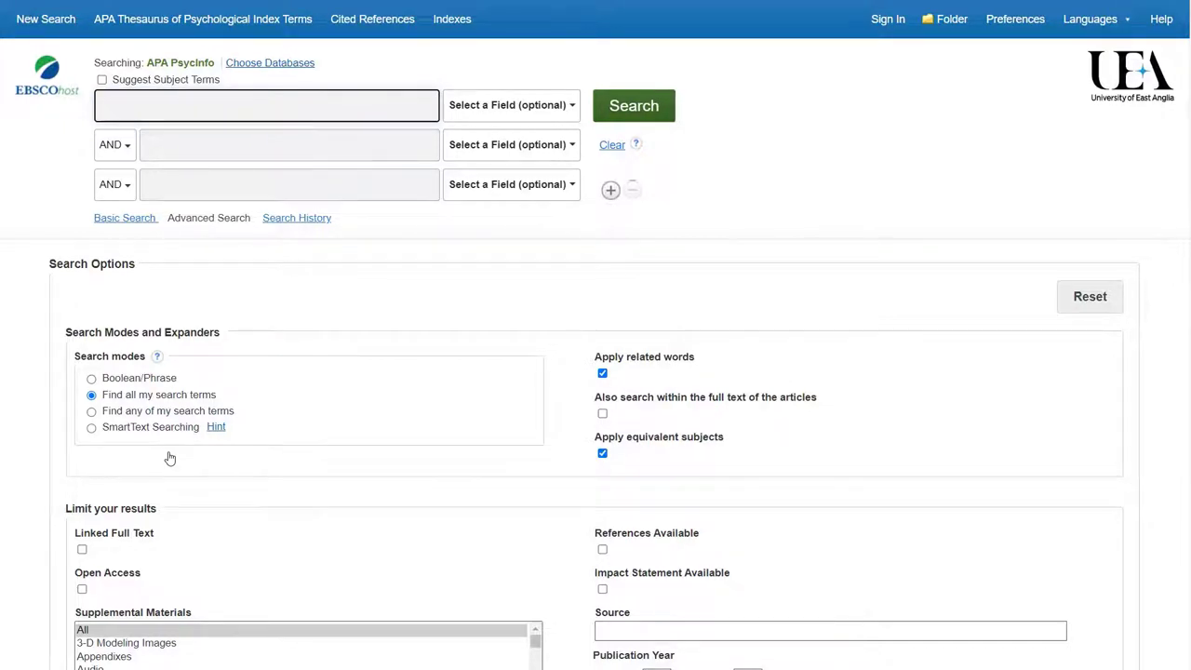
# Enter "cognitive behavio* therap*" OR CBT as the first search line.
pyautogui.write('"cognitive beh')
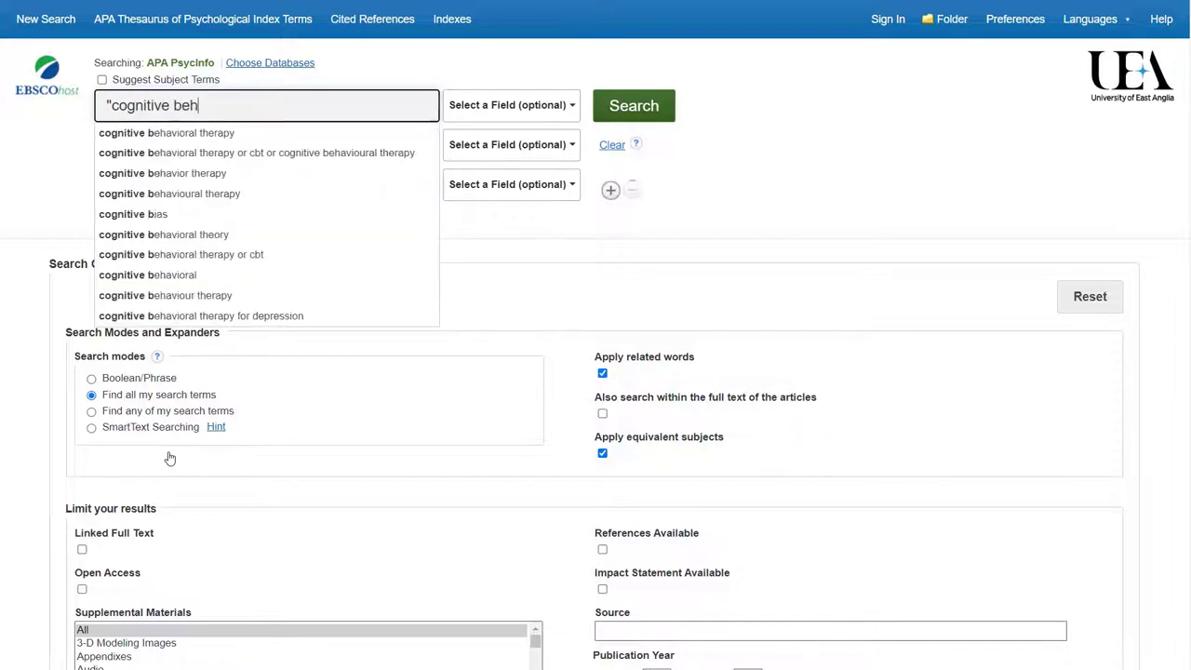
pyautogui.write('avio* therap')
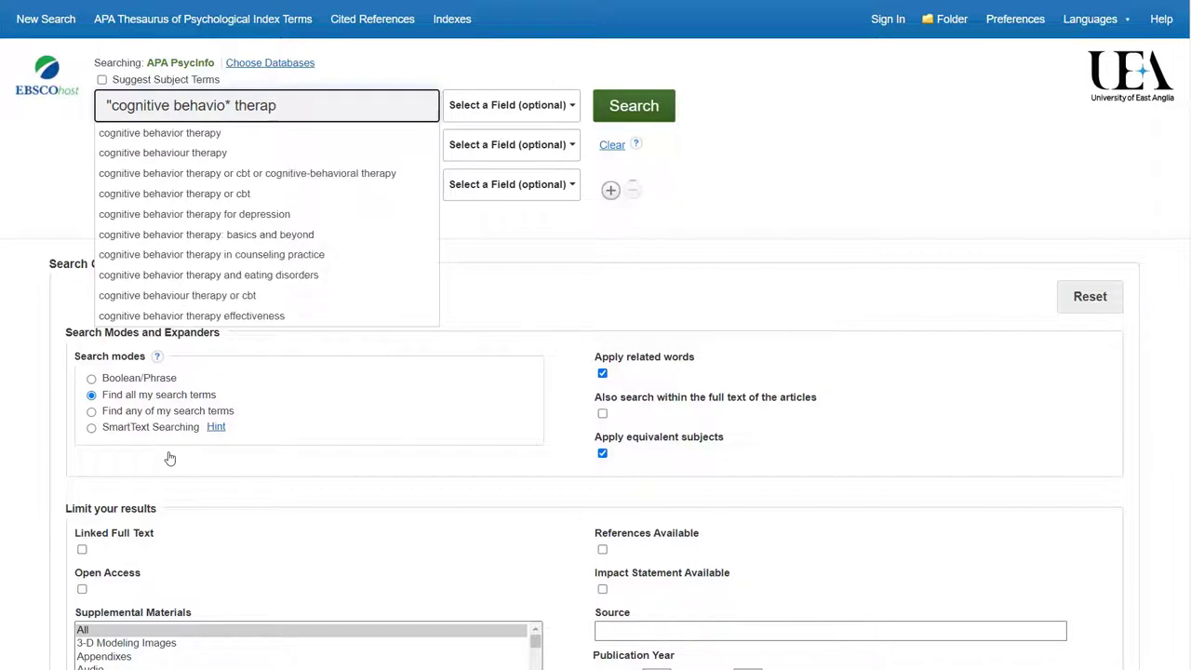
pyautogui.write('*" OR')
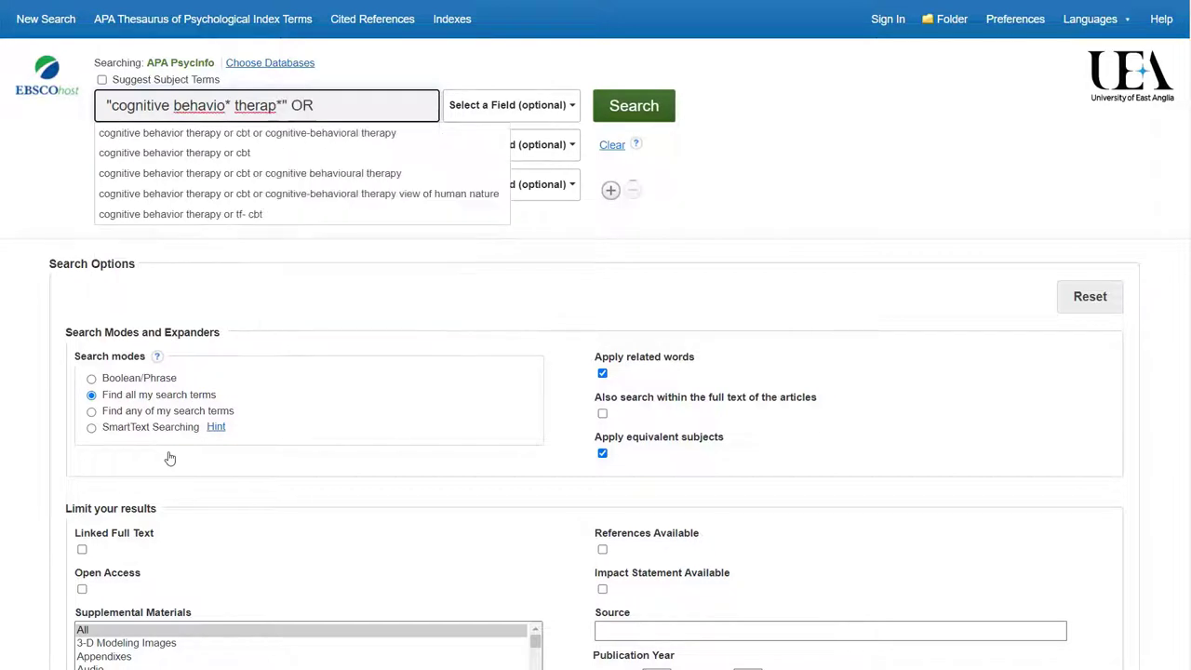
pyautogui.write(' CBT')
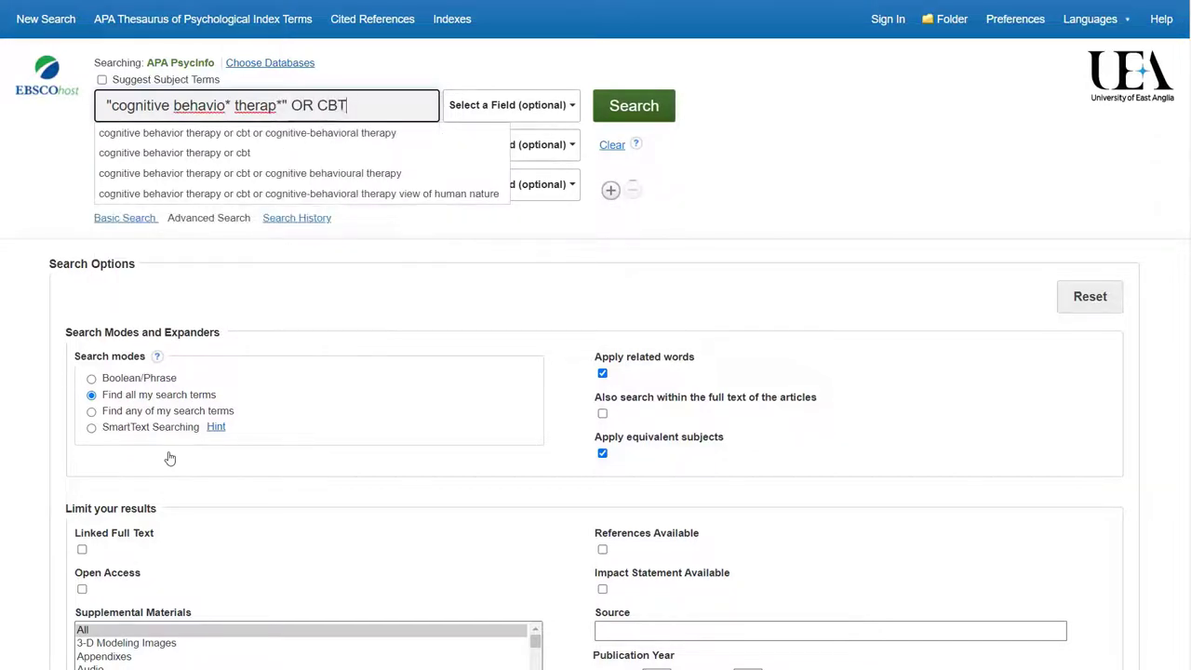
pyautogui.click(735, 191)
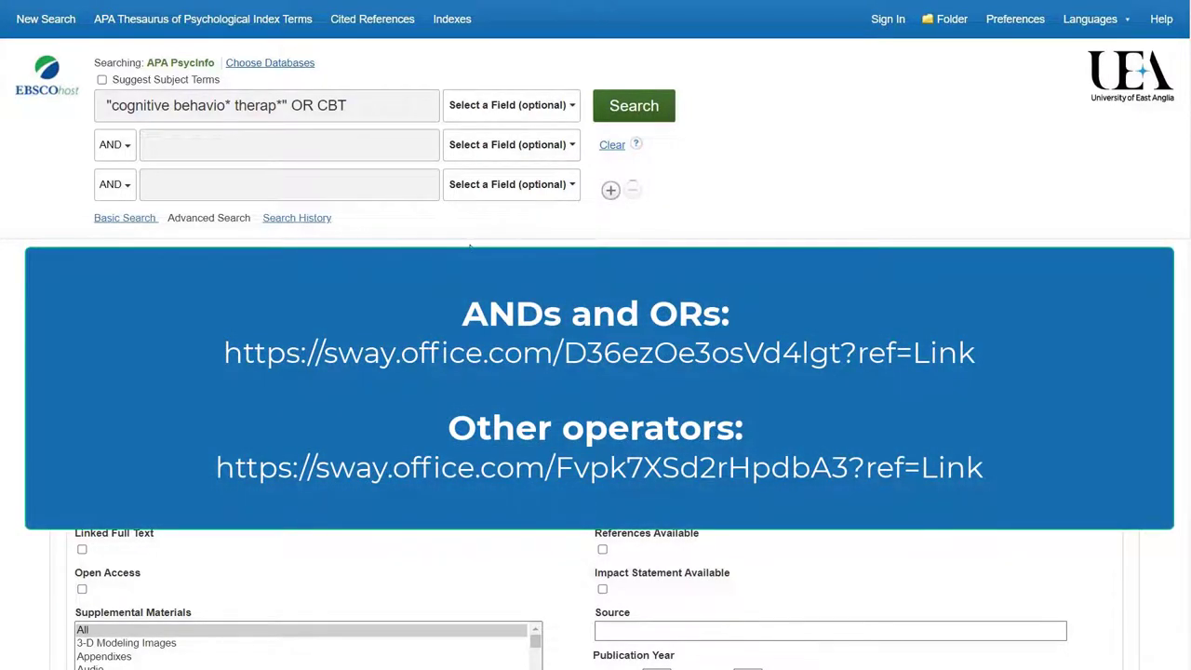
# Enter anxiety as the second search line, combined with AND.
pyautogui.click(296, 146)
pyautogui.write('anxiety')
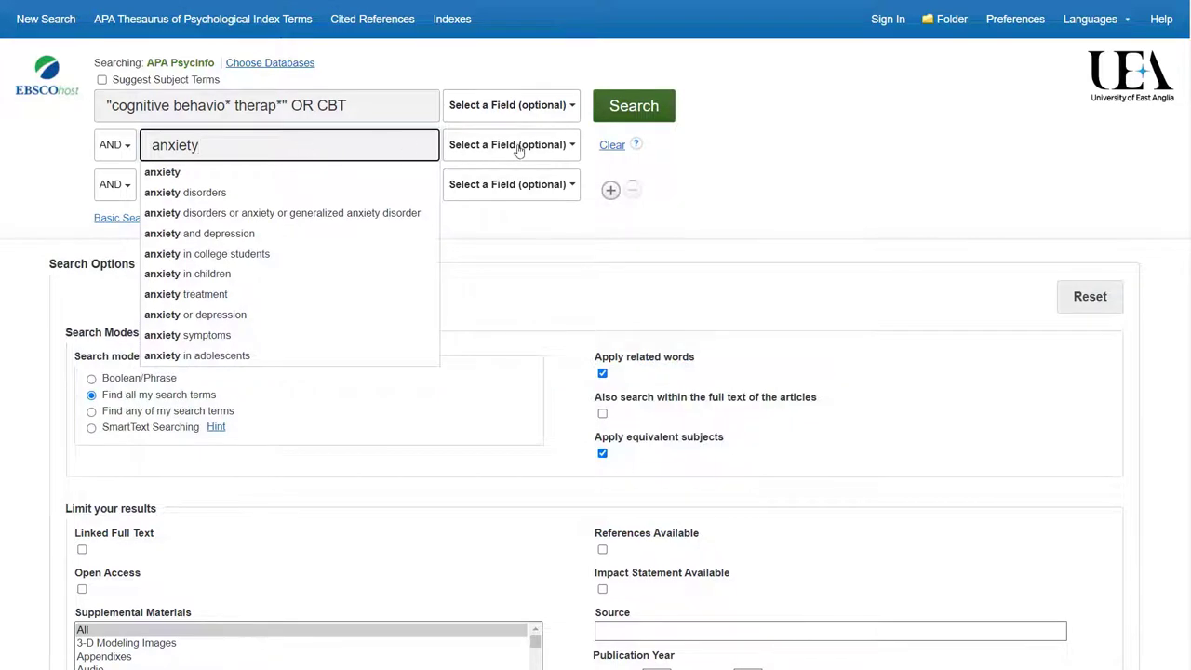
pyautogui.click(734, 147)
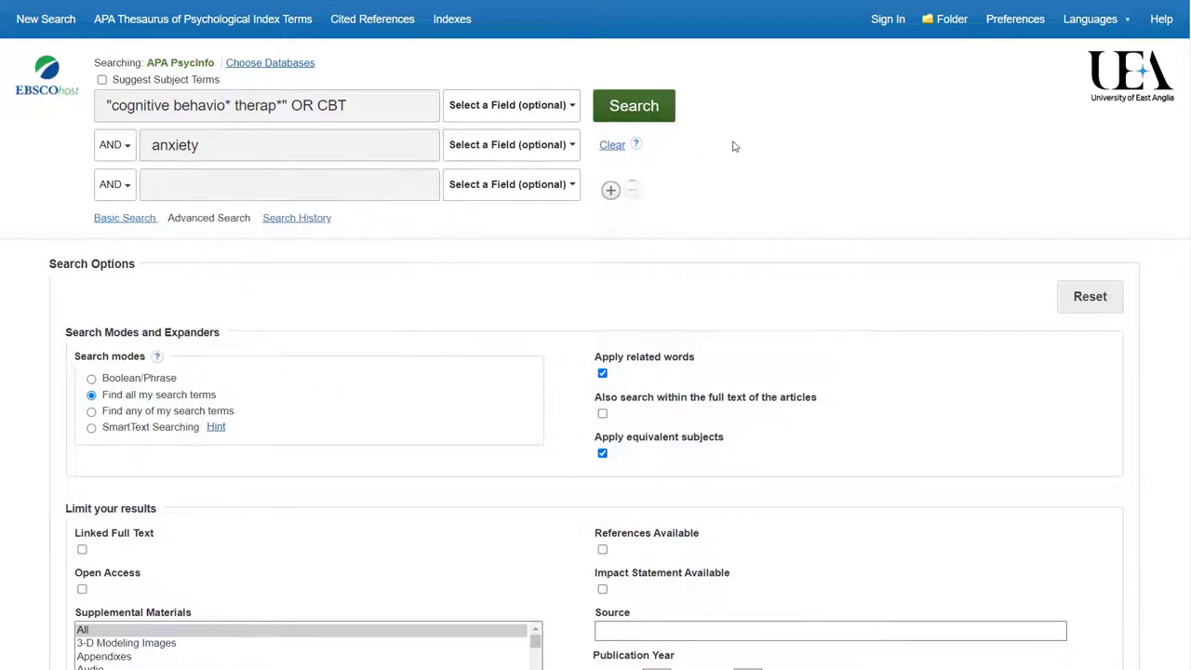
# Restrict both search lines to the TI Title field and run the search.
pyautogui.click(544, 155)
pyautogui.click(520, 213)
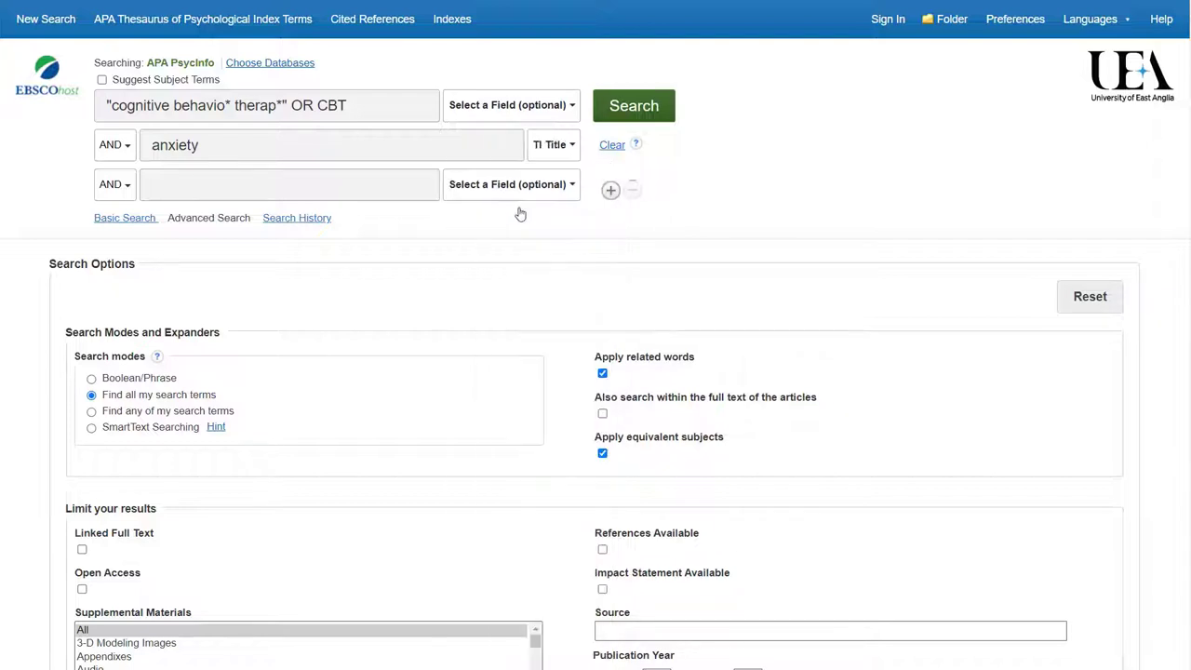
pyautogui.click(518, 110)
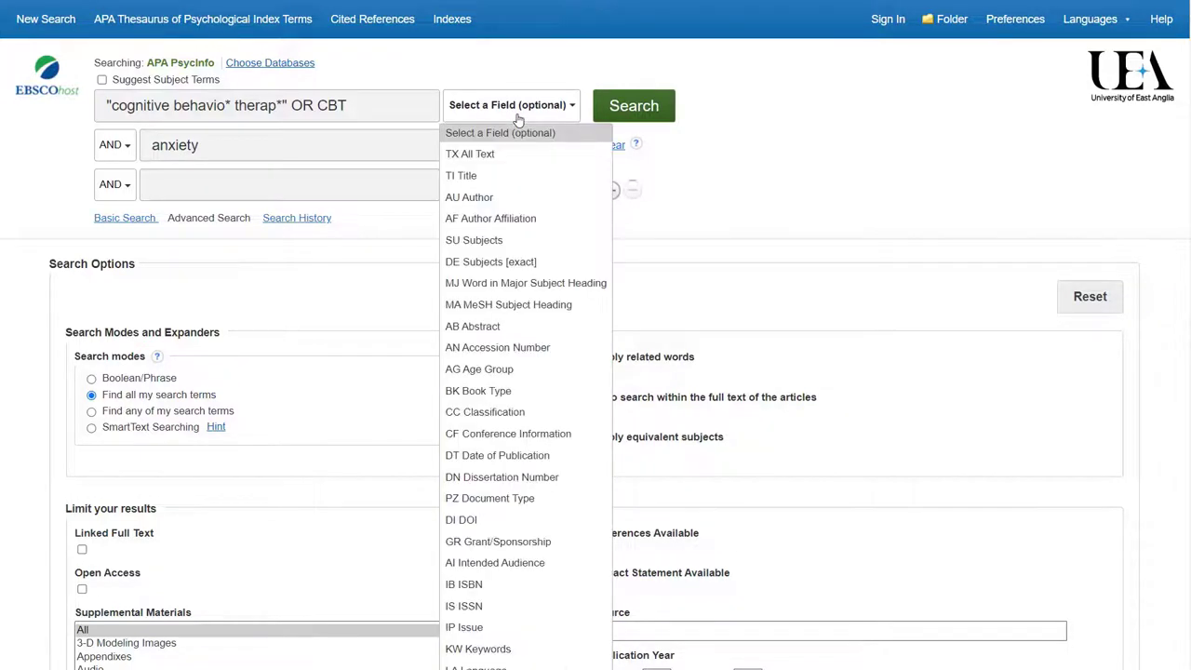
pyautogui.click(514, 175)
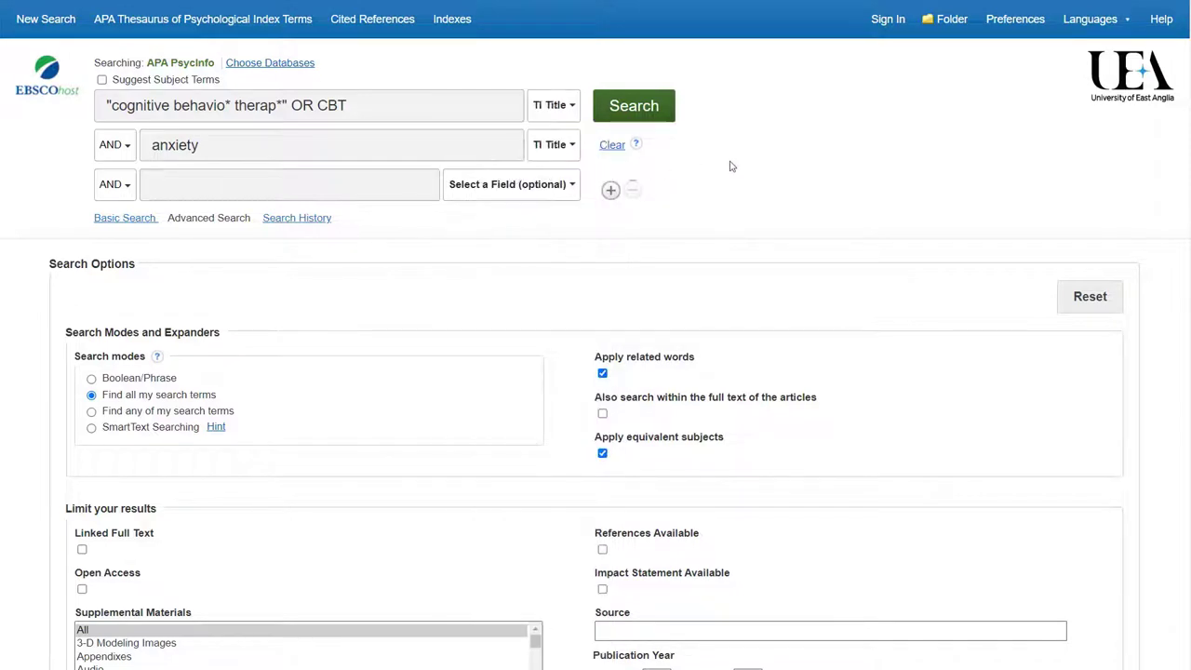
pyautogui.click(642, 114)
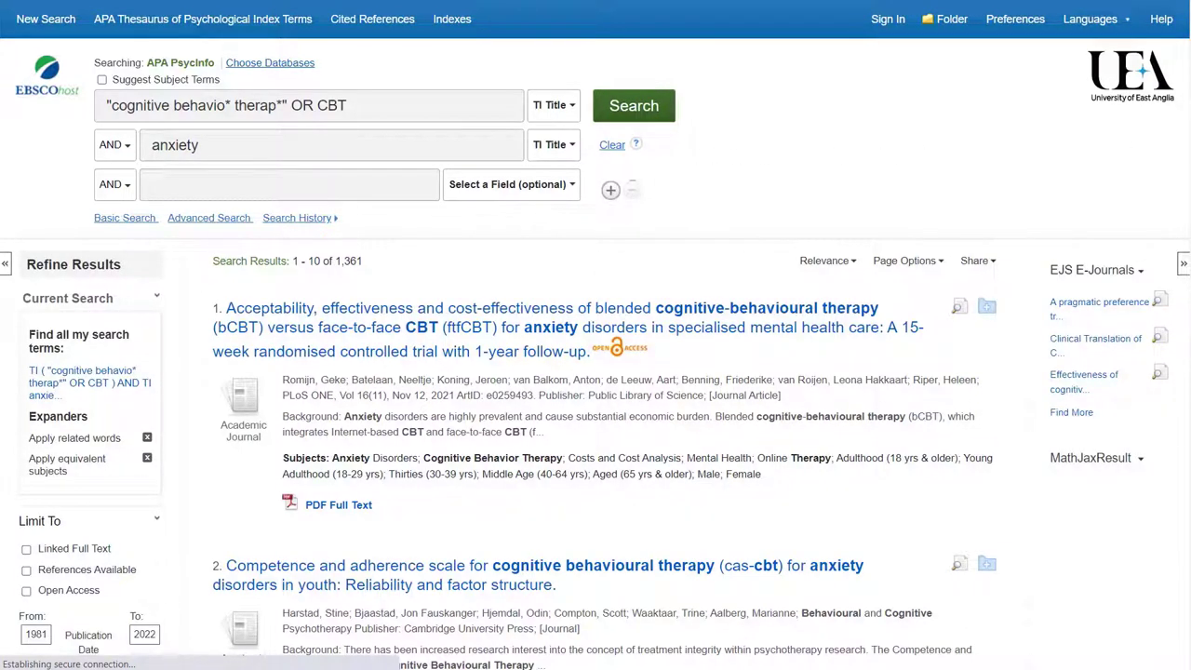
# Limit the results to publication dates from 2020 and sort them by Date Newest.
pyautogui.scroll(-3, 1112, 234)
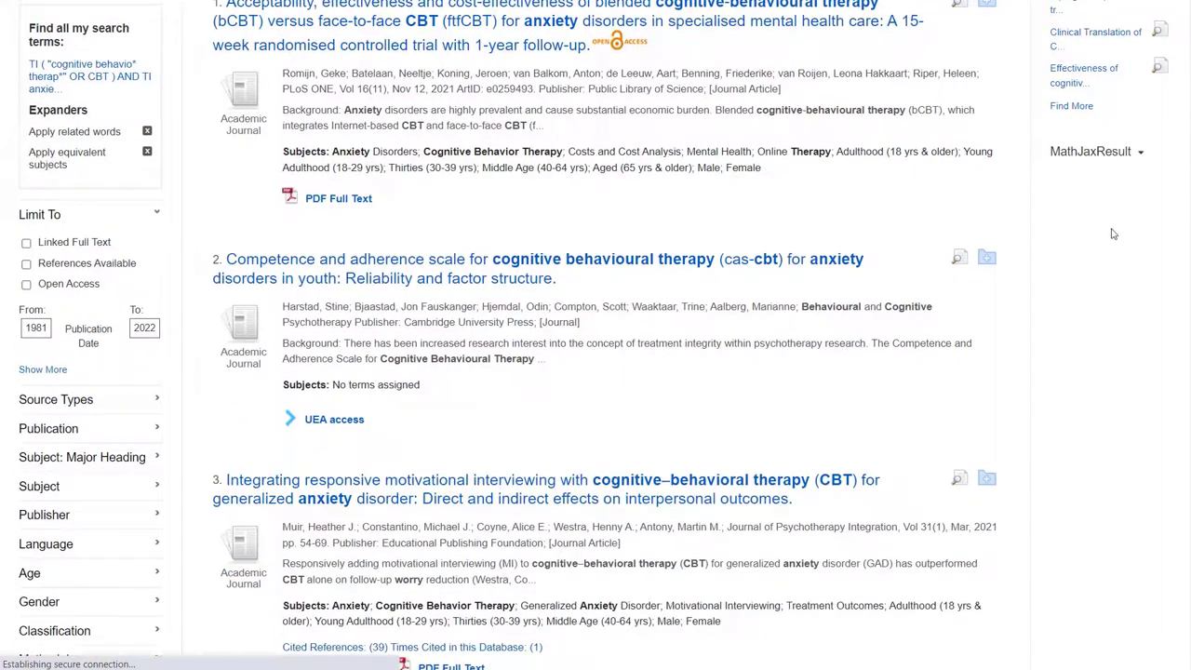
pyautogui.doubleClick(43, 331)
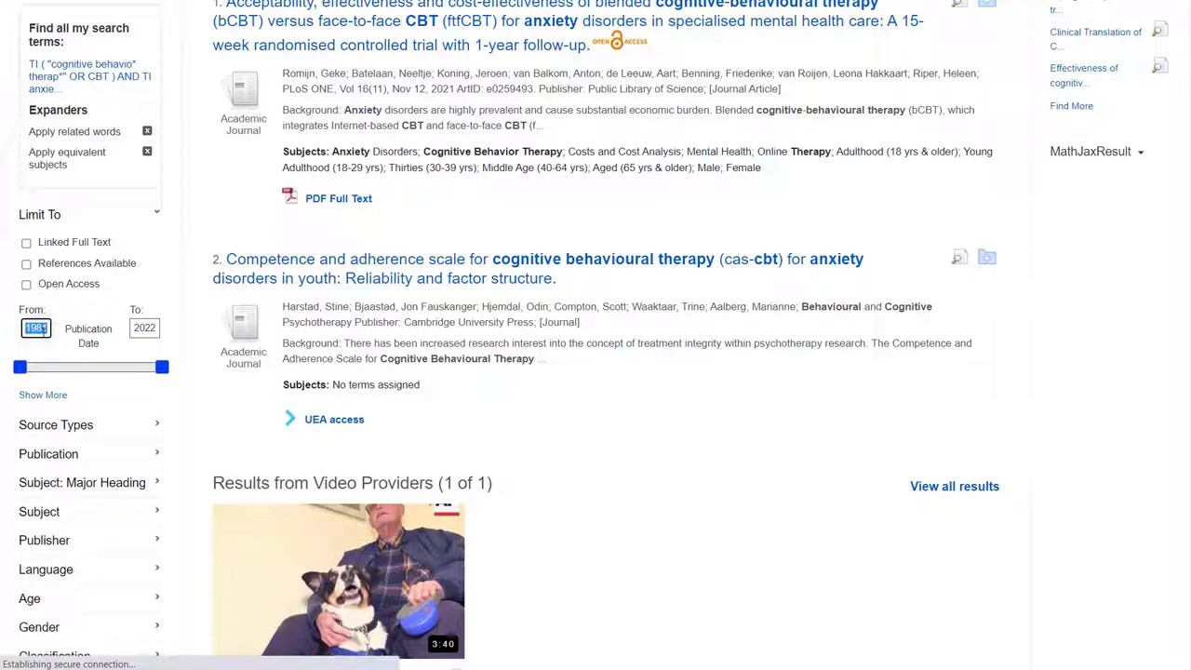
pyautogui.write('202')
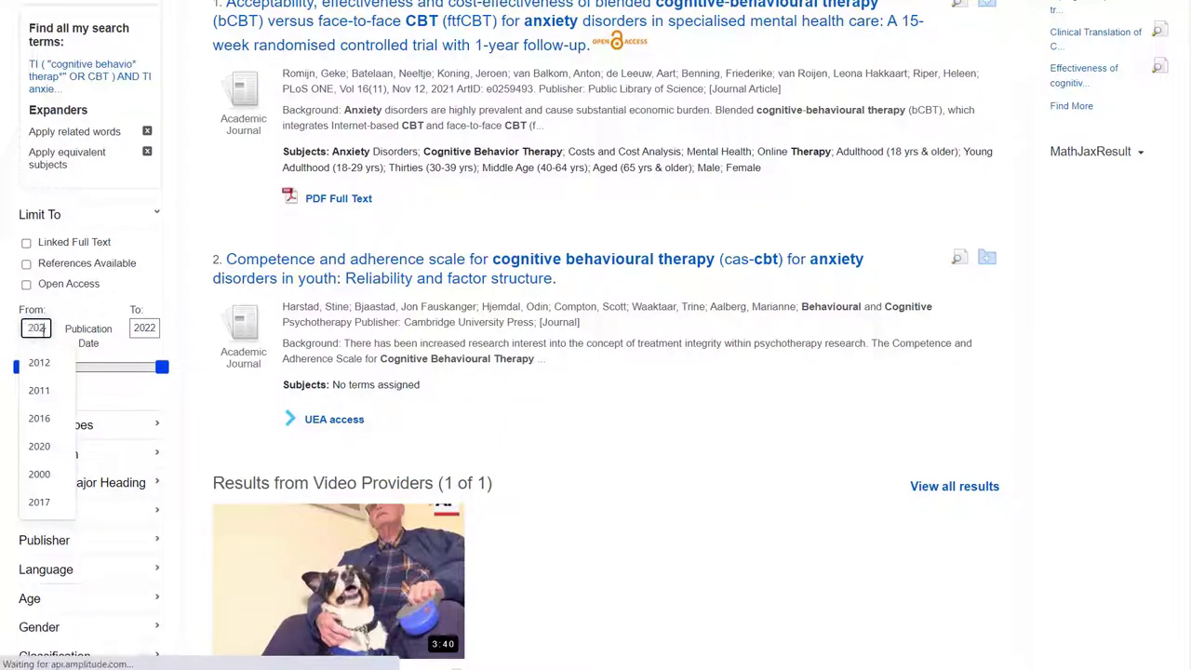
pyautogui.write('1')
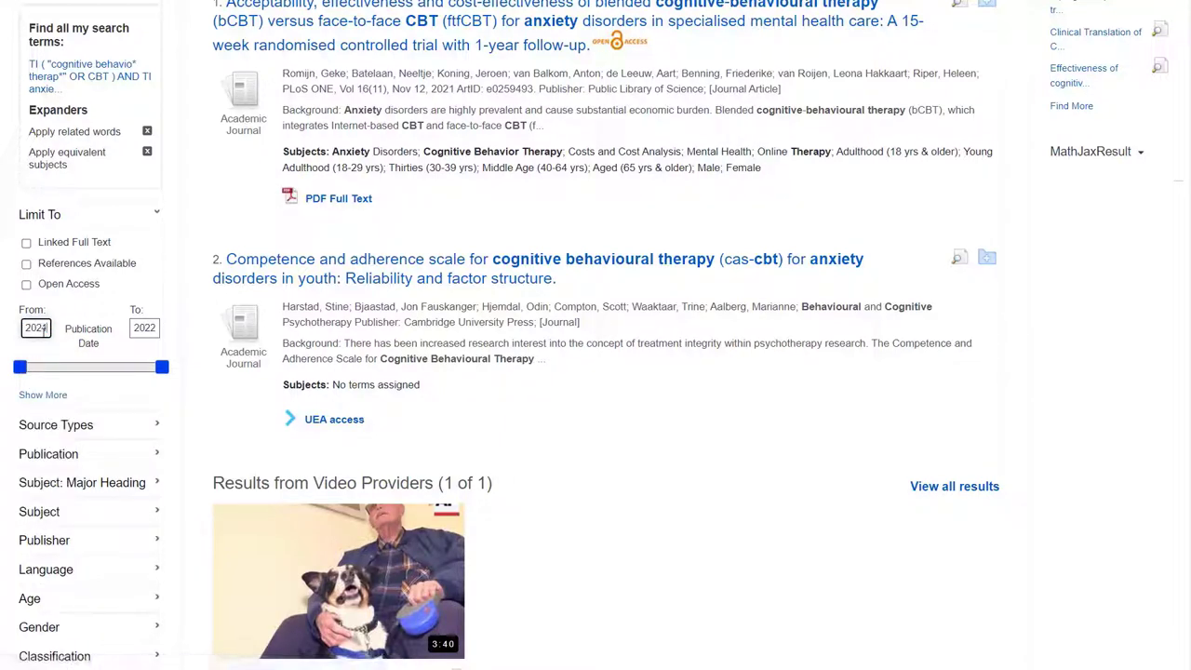
pyautogui.press('BackSpace')
pyautogui.write('0')
pyautogui.press('Return')
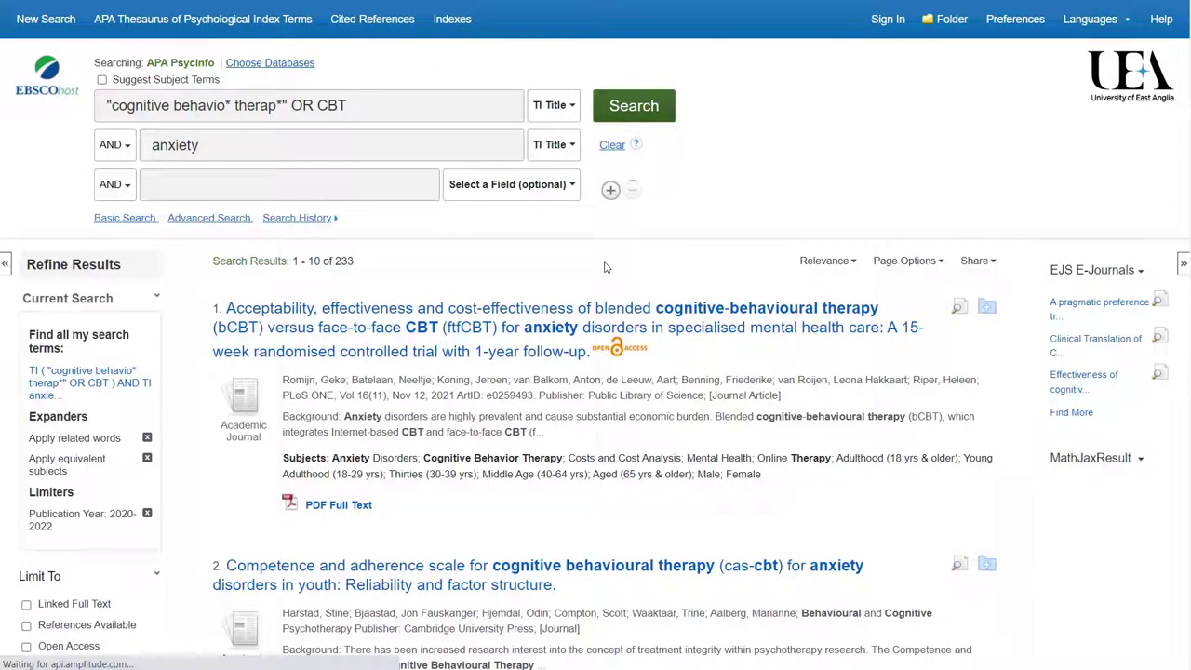
pyautogui.click(825, 262)
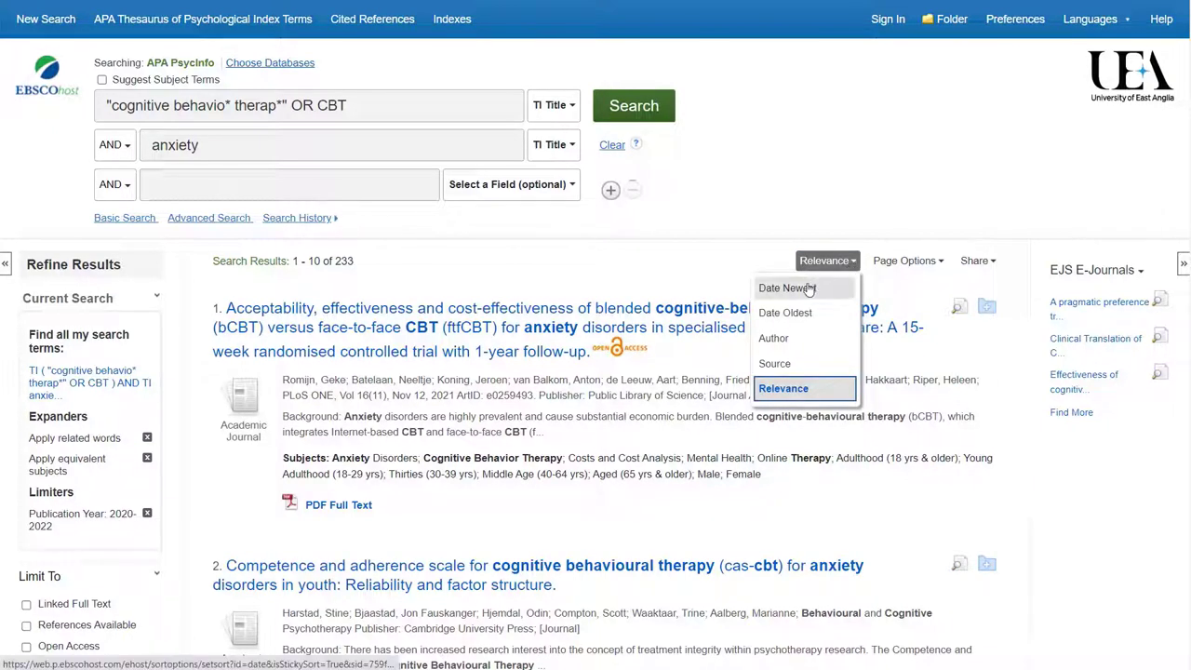
pyautogui.click(808, 288)
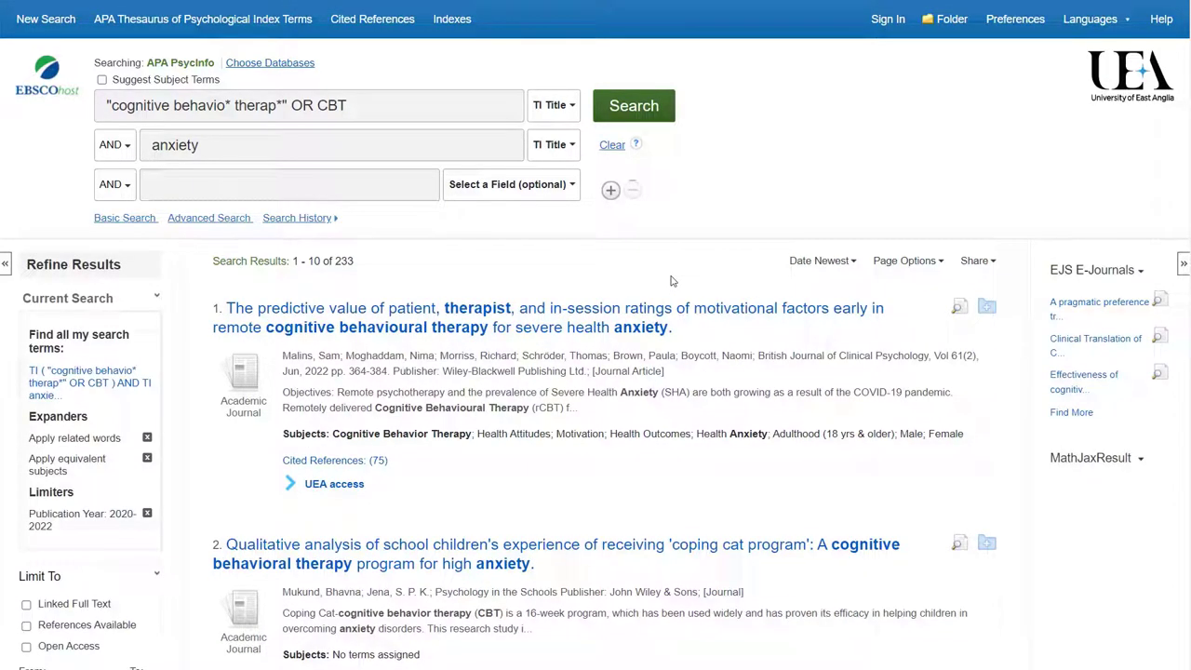
# Clear all the search lines and display the search history.
pyautogui.click(609, 149)
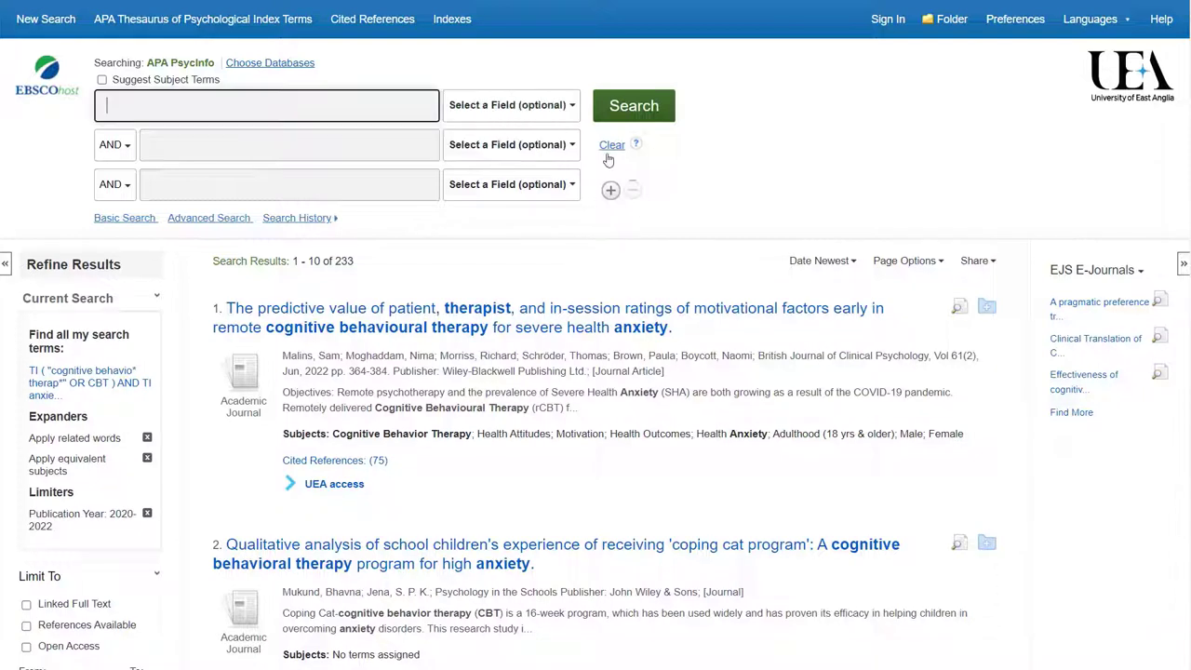
pyautogui.click(455, 219)
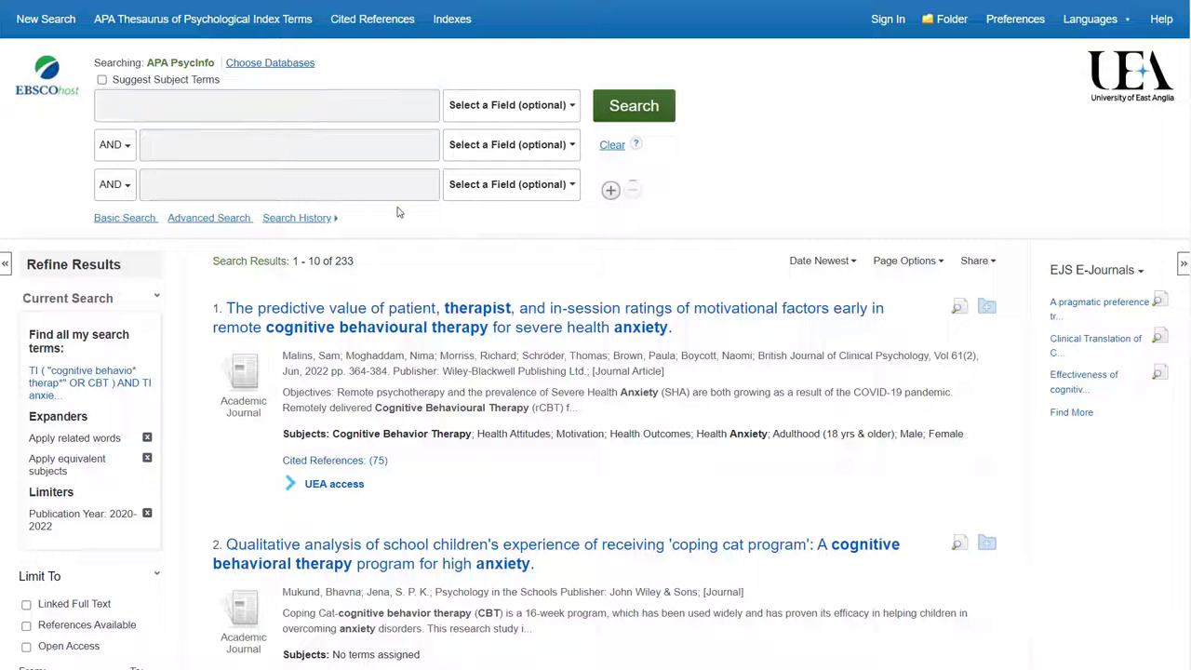
pyautogui.click(296, 218)
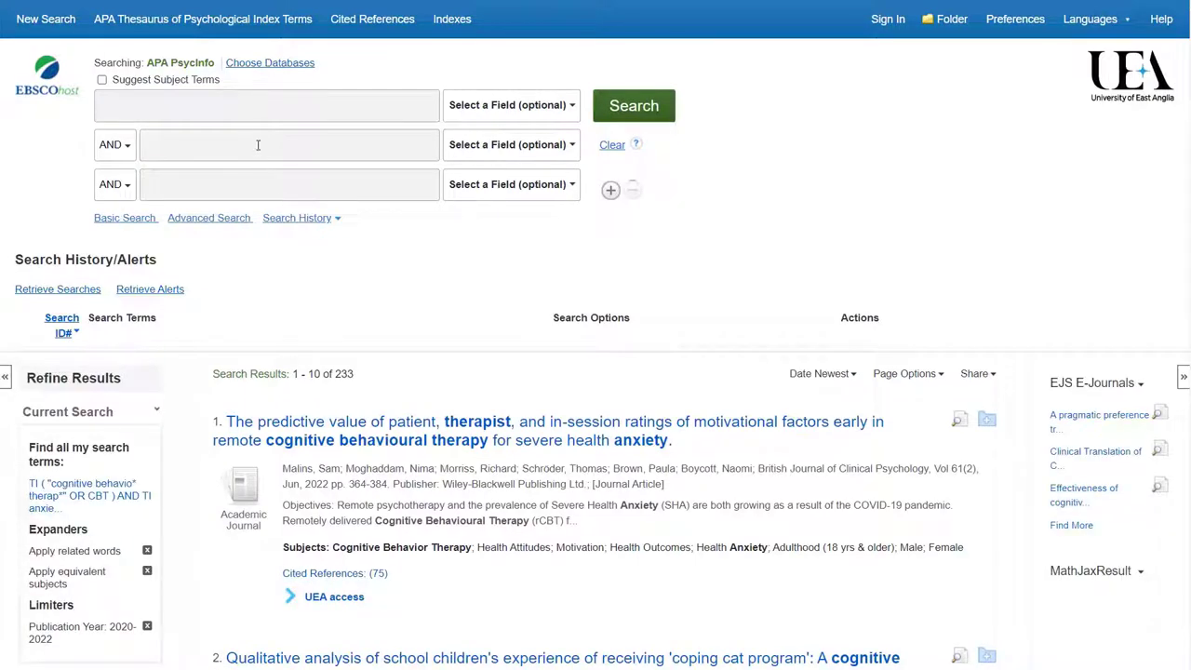
# Enter "cognitive behavio* therap*" as the first search line and restrict it to the TI Title field.
pyautogui.click(247, 103)
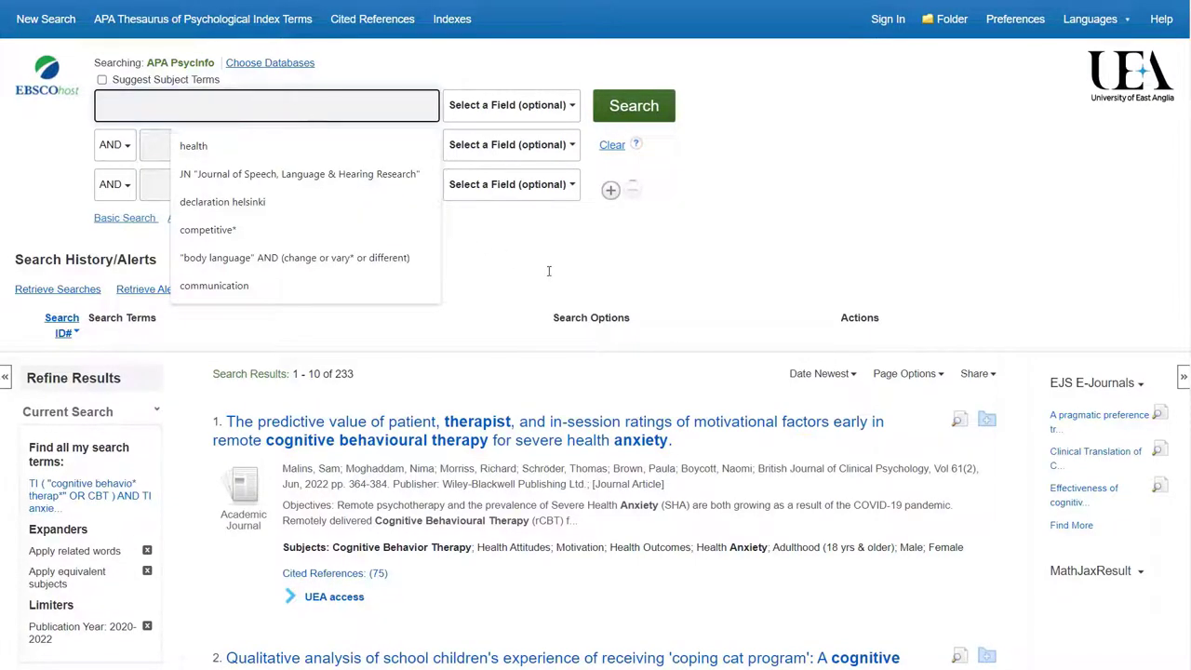
pyautogui.write('health')
pyautogui.hotkey('ctrl', 'a')
pyautogui.press('BackSpace')
pyautogui.write('"')
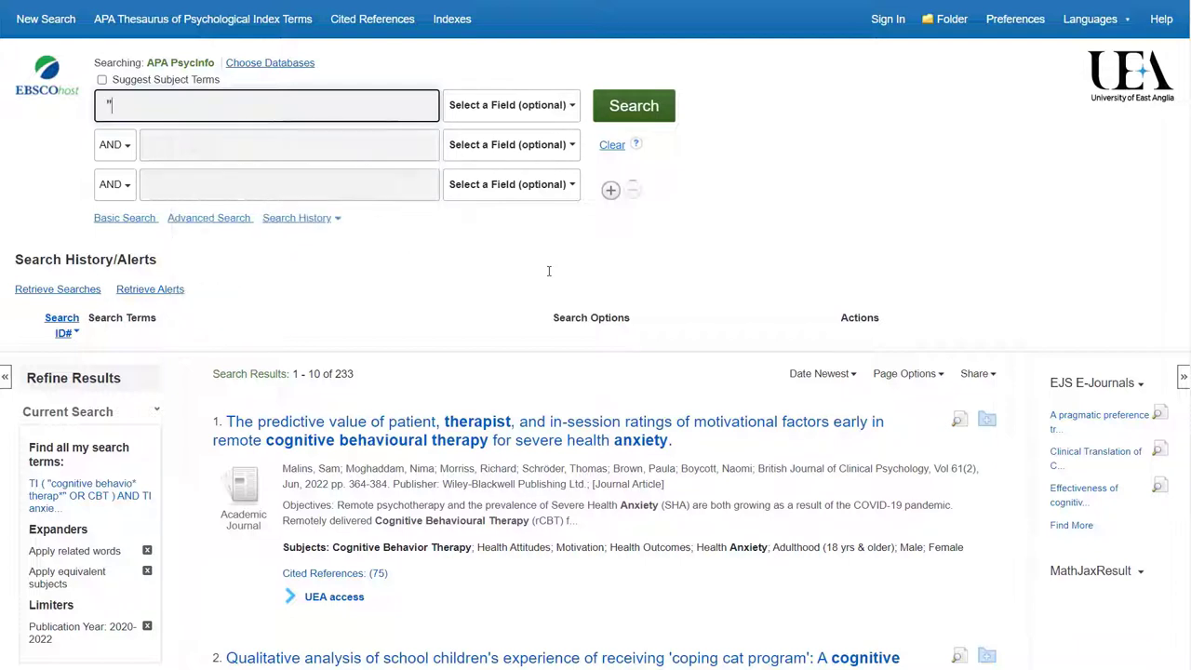
pyautogui.write('cogniti')
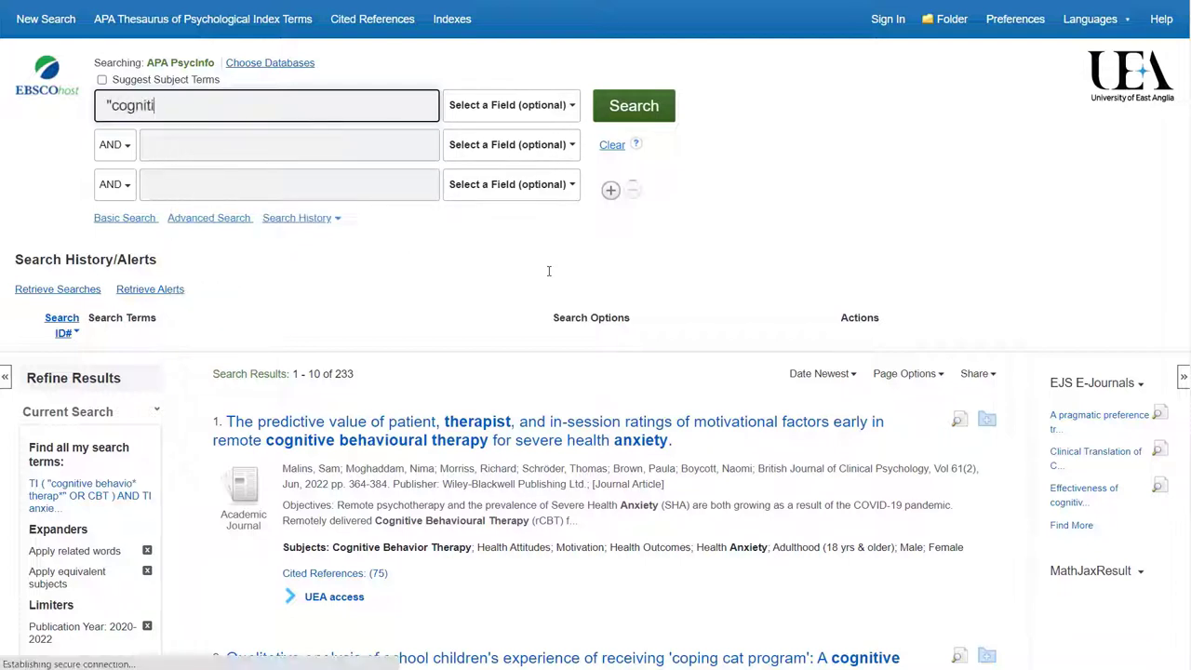
pyautogui.write('ve beh')
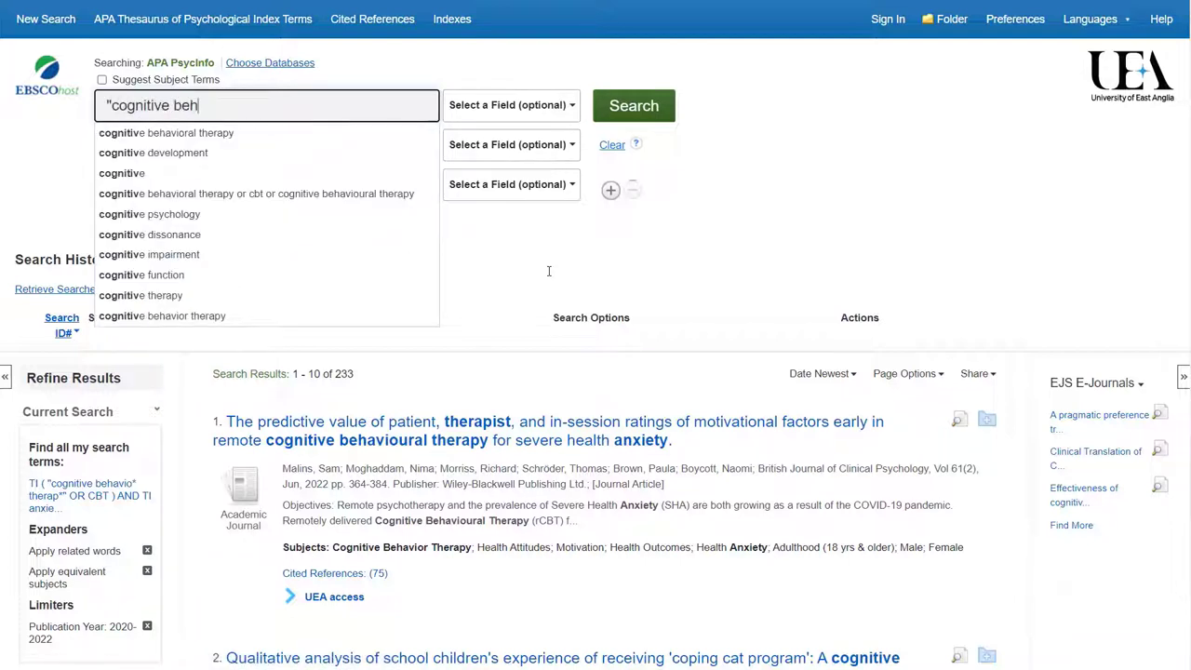
pyautogui.write('avio* therap*"')
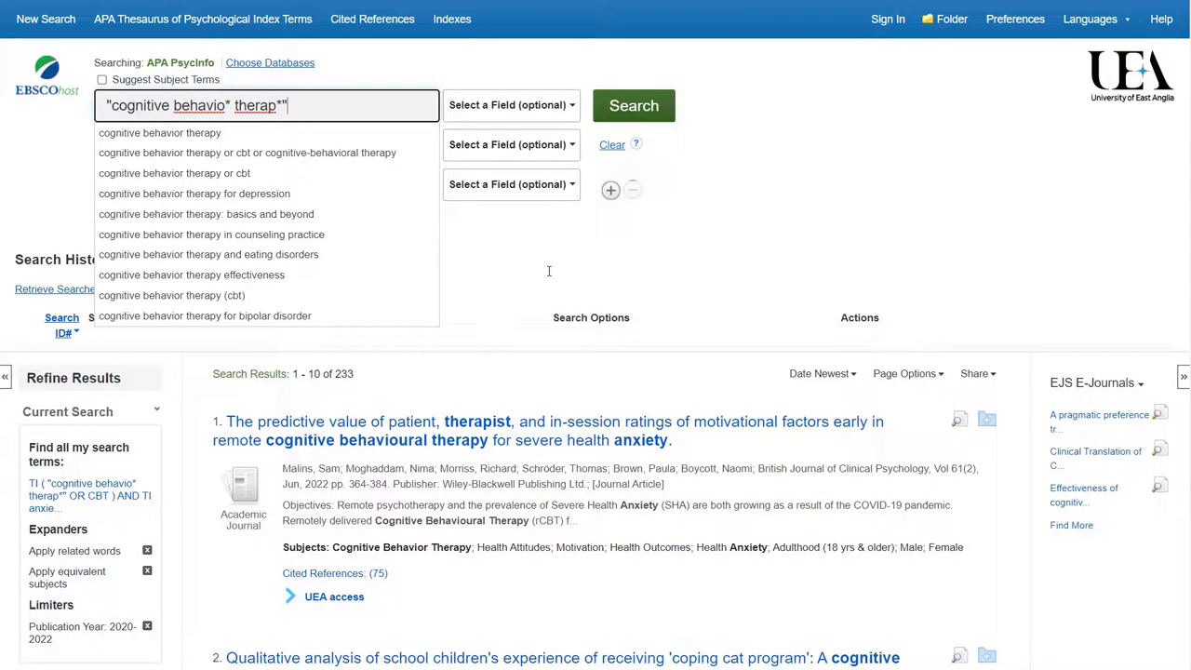
pyautogui.click(538, 108)
pyautogui.click(511, 175)
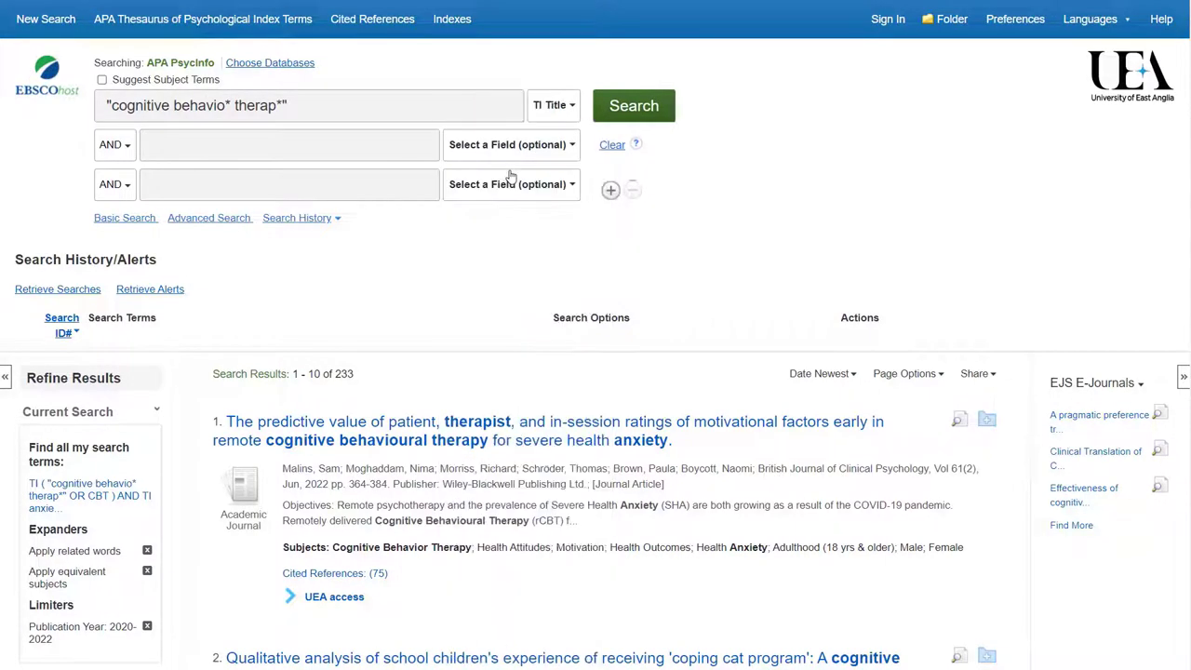
# Run the phrase search in the title field, and run a separate title search for CBT.
pyautogui.click(634, 109)
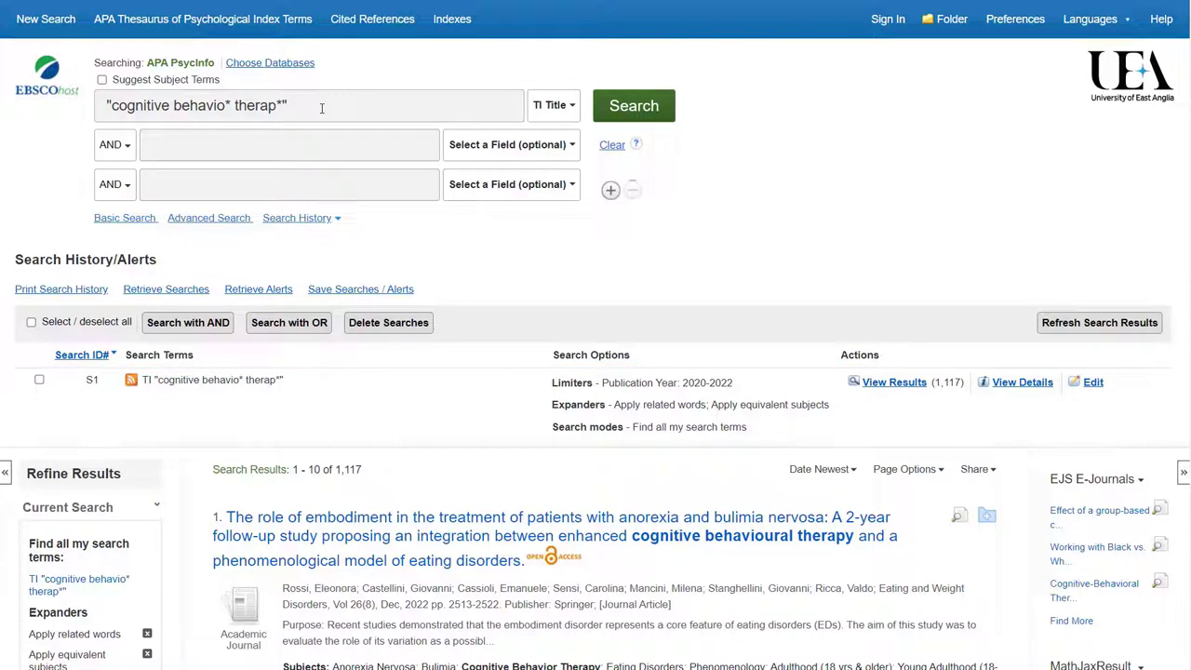
pyautogui.moveTo(322, 108); pyautogui.dragTo(91, 107)
pyautogui.write('CBT')
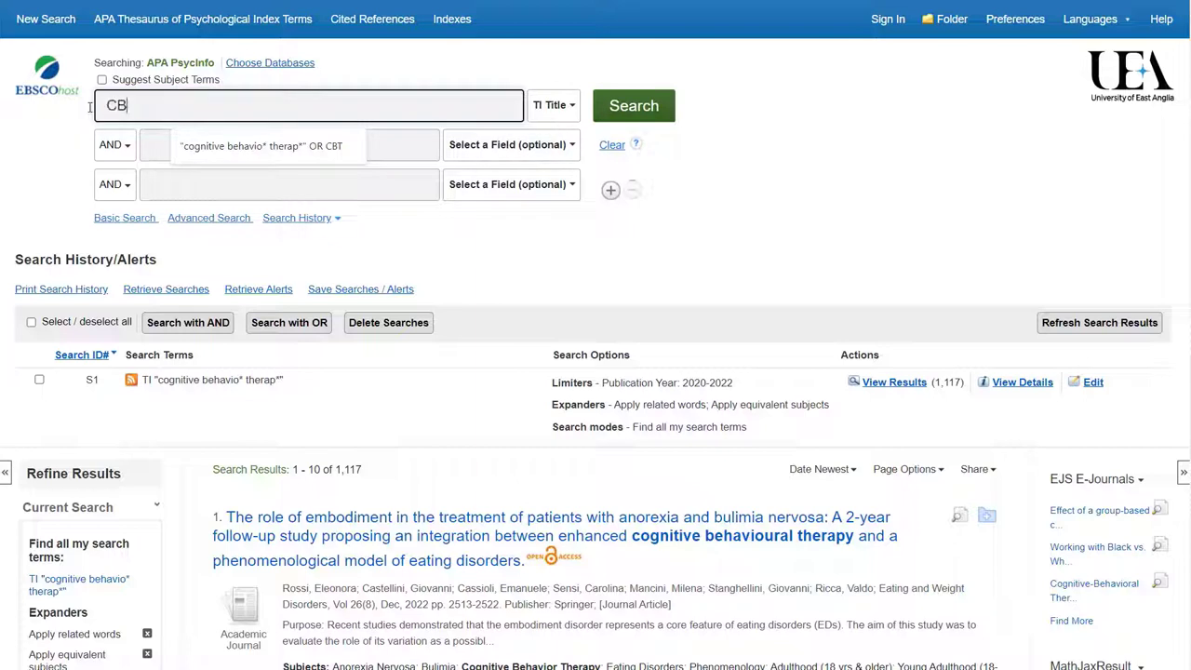
pyautogui.click(648, 108)
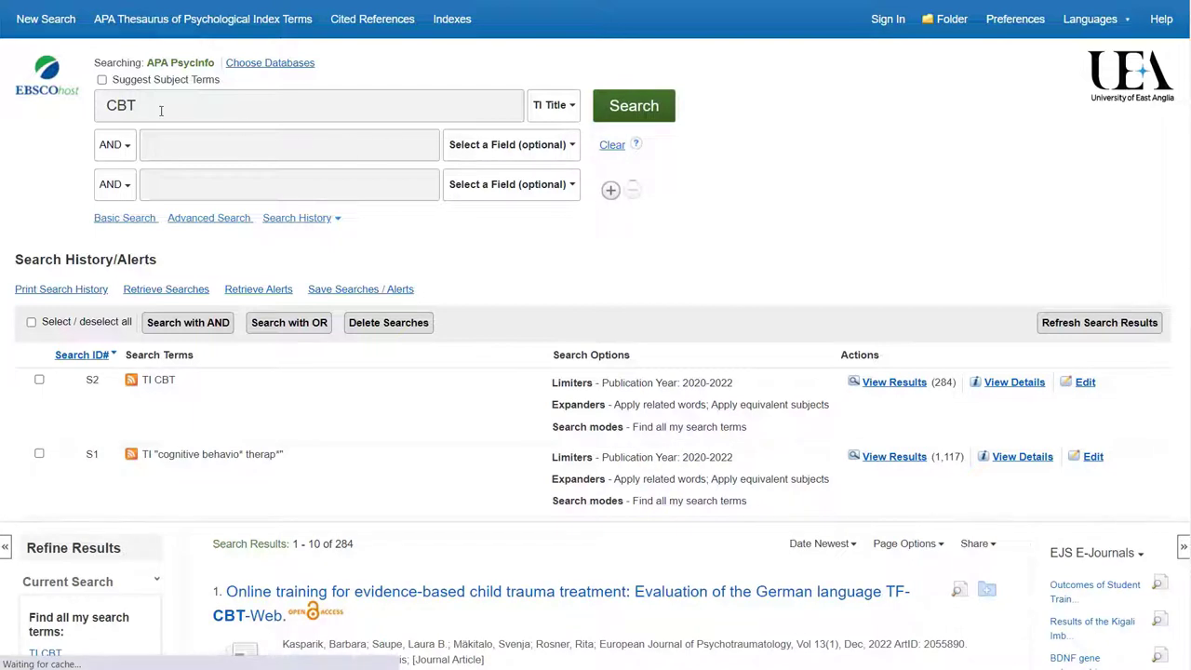
# Empty the CBT search line and combine searches S1 and S2 from the search history with OR.
pyautogui.moveTo(160, 109); pyautogui.dragTo(54, 110)
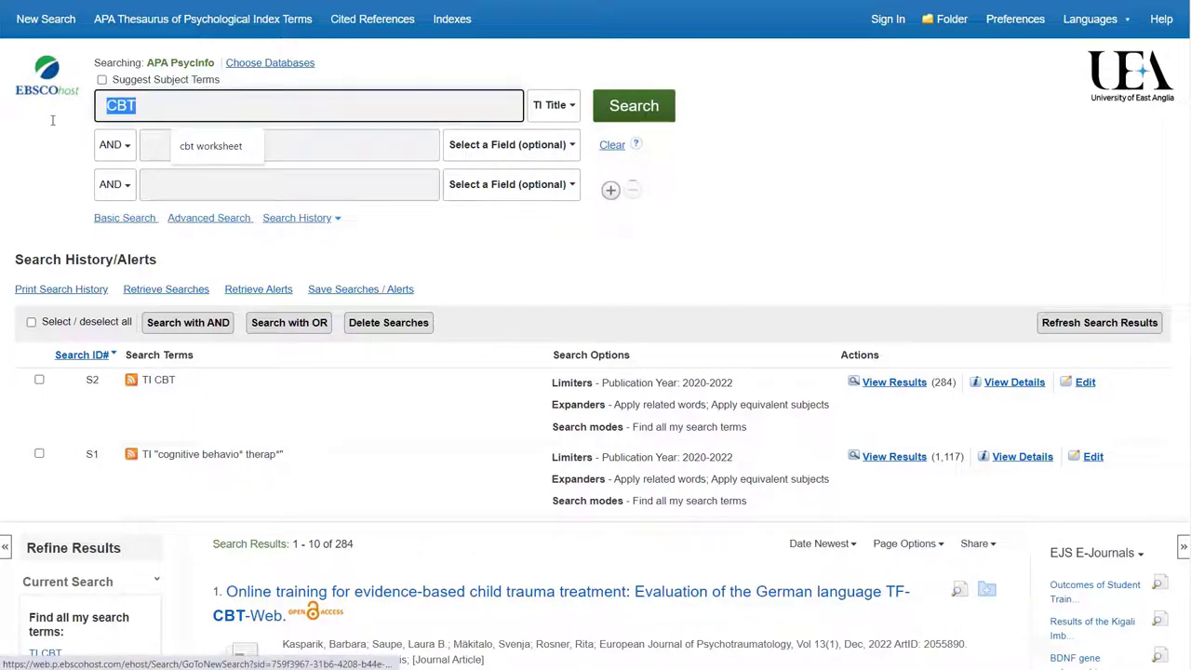
pyautogui.press('BackSpace')
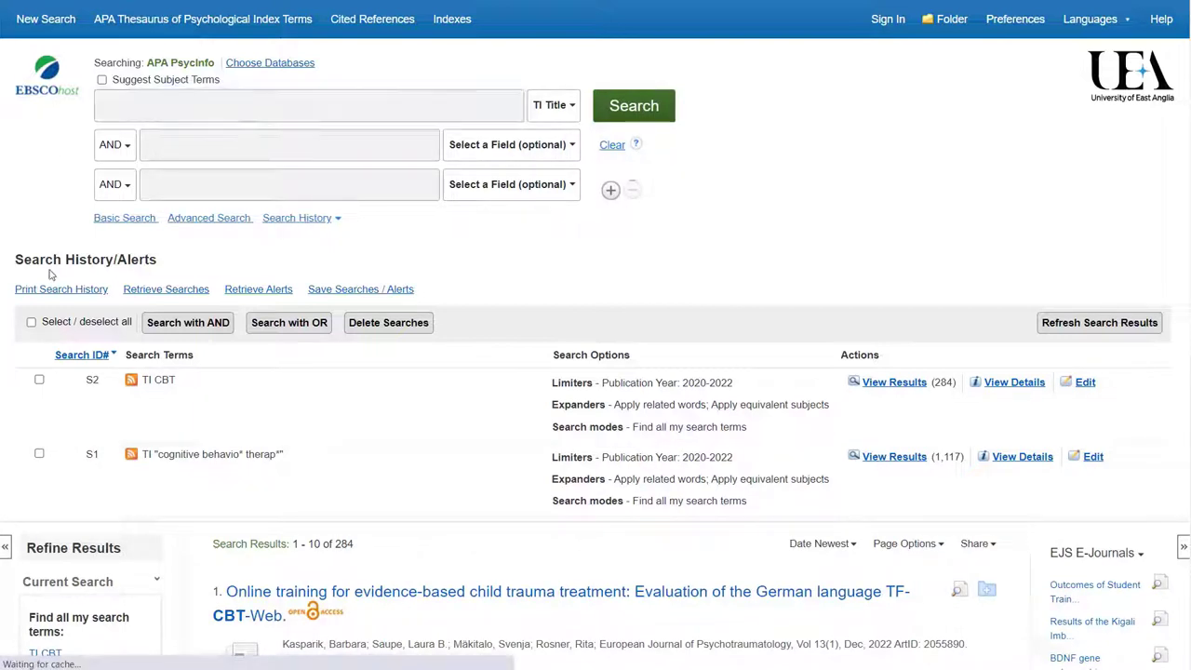
pyautogui.click(39, 454)
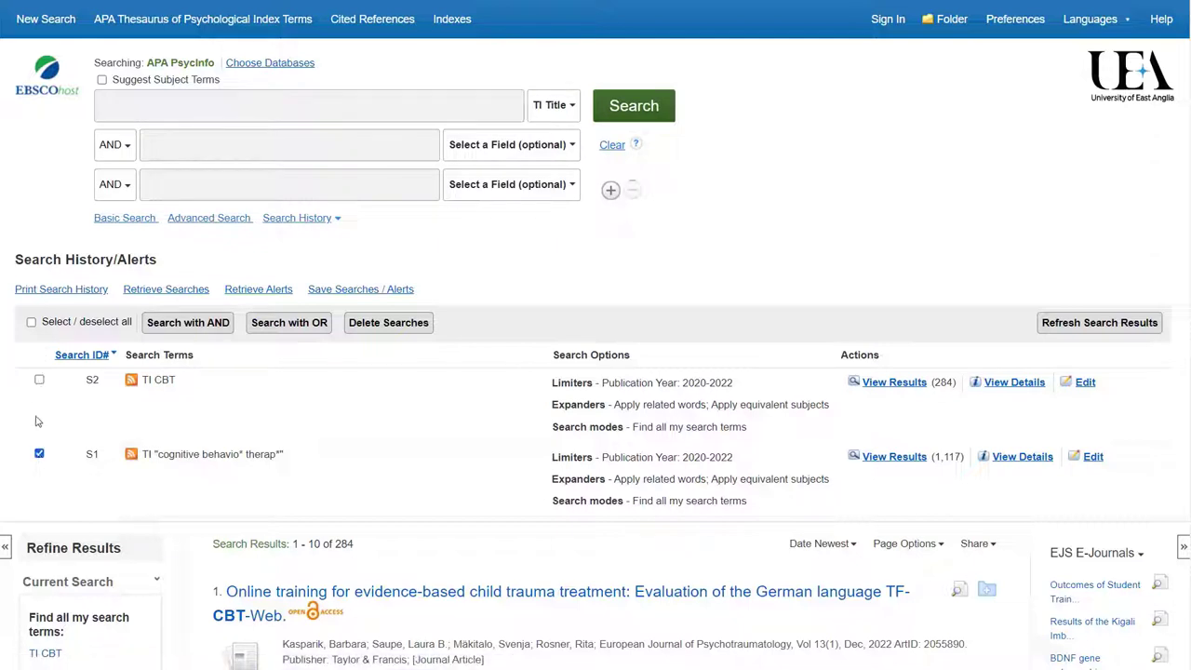
pyautogui.click(39, 381)
pyautogui.click(298, 329)
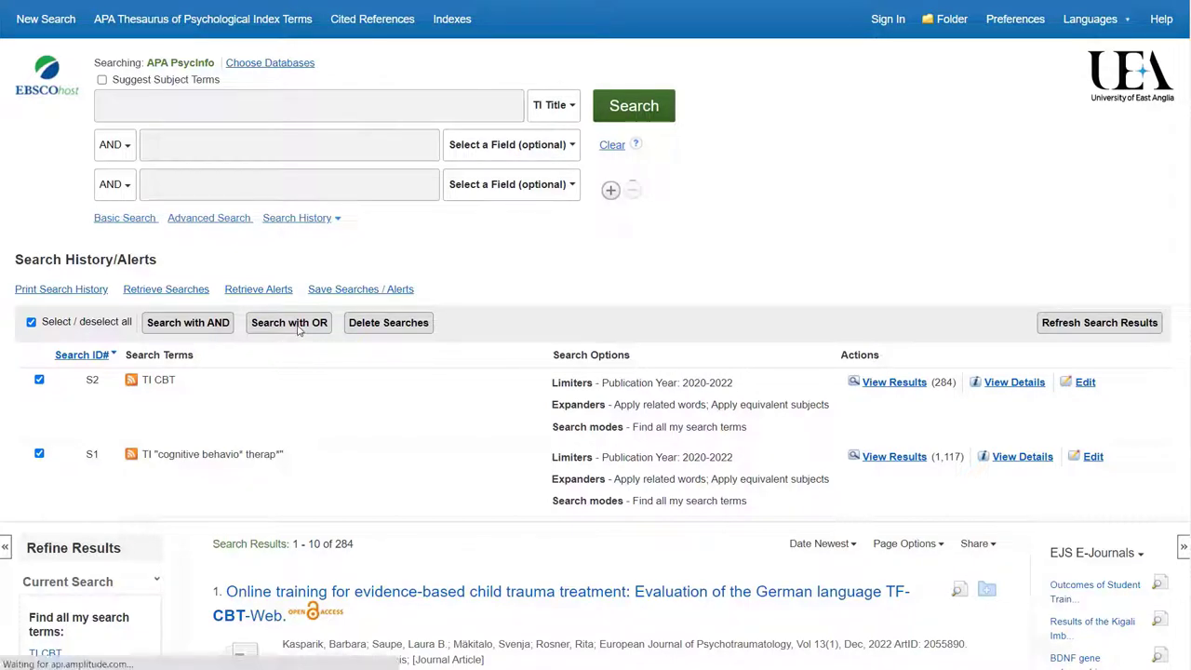
# Clear the search lines and run a new search for anxiety restricted to the TI Title field.
pyautogui.click(610, 148)
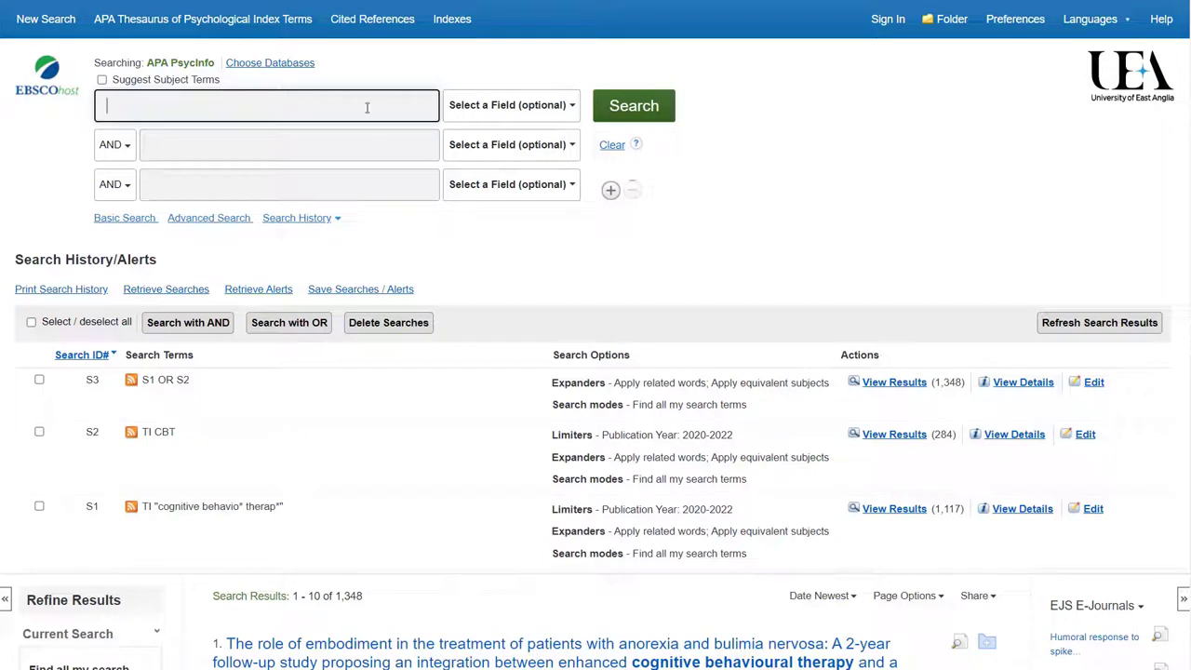
pyautogui.write('anxiety')
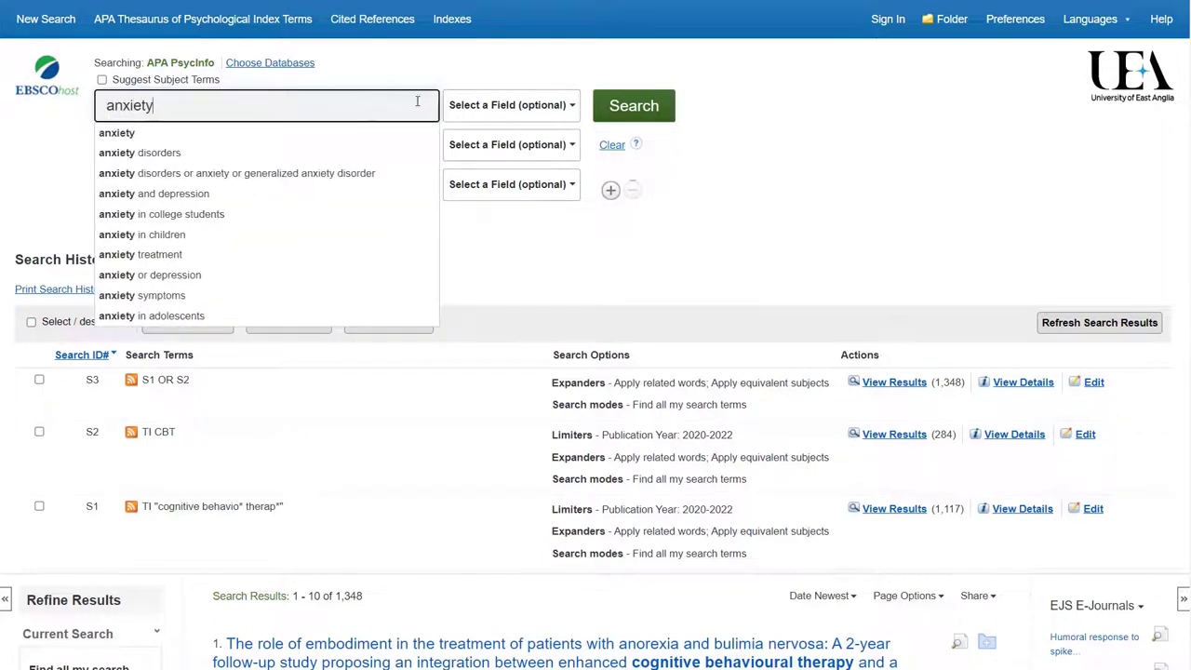
pyautogui.click(466, 107)
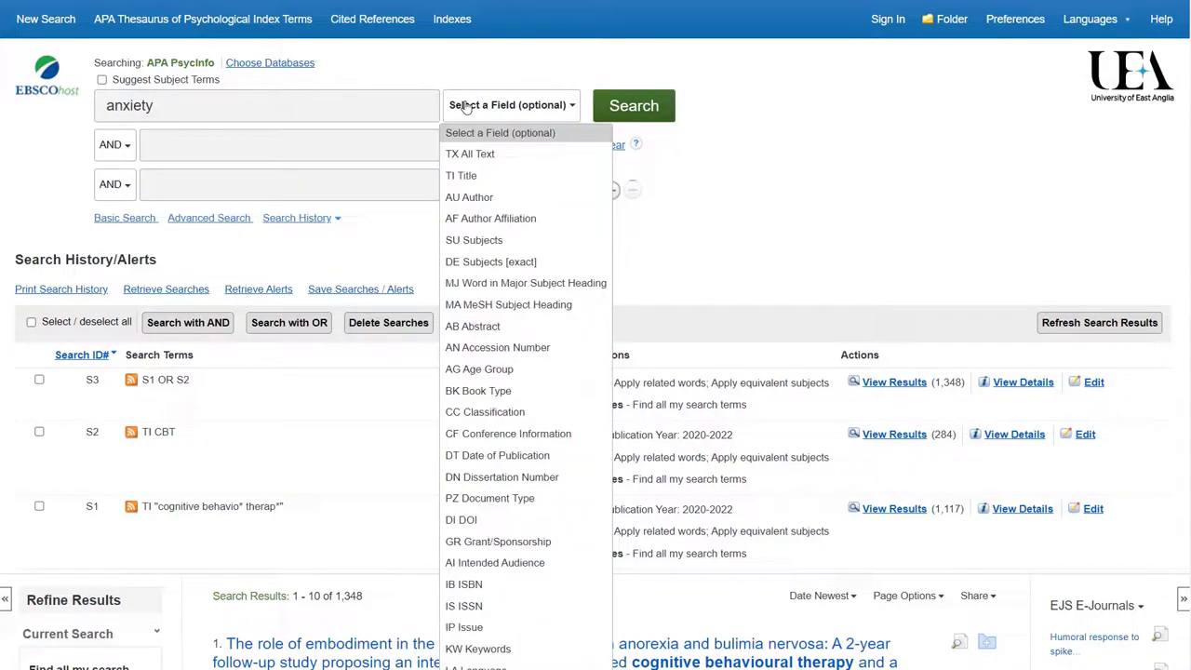
pyautogui.click(471, 178)
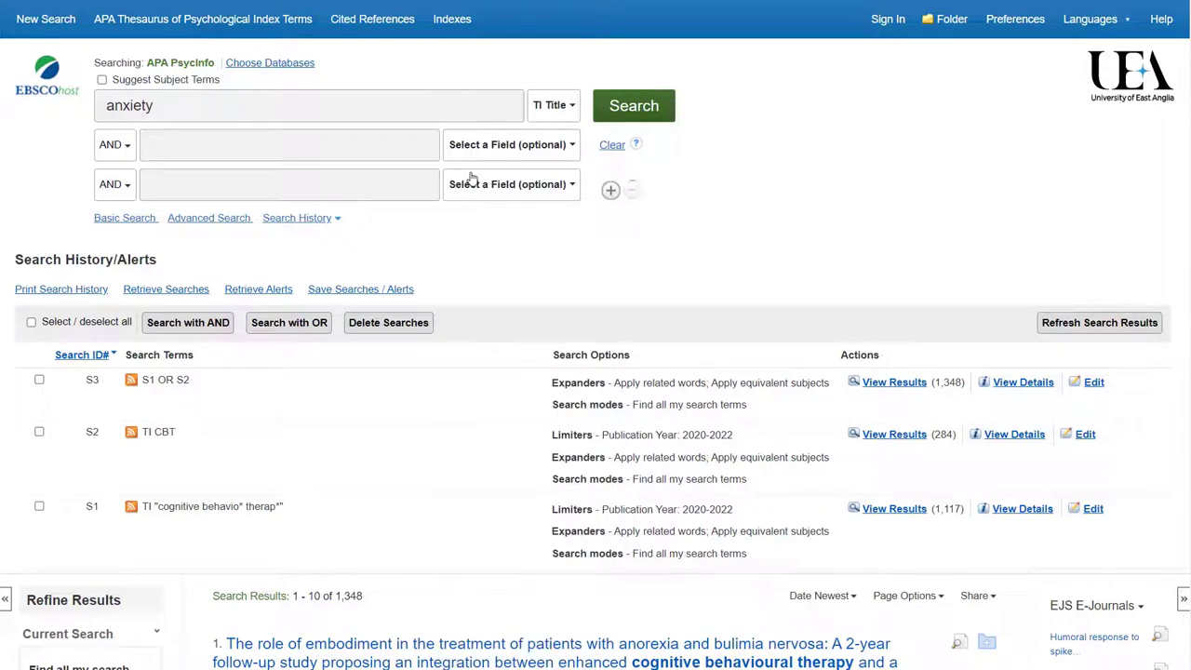
pyautogui.click(631, 116)
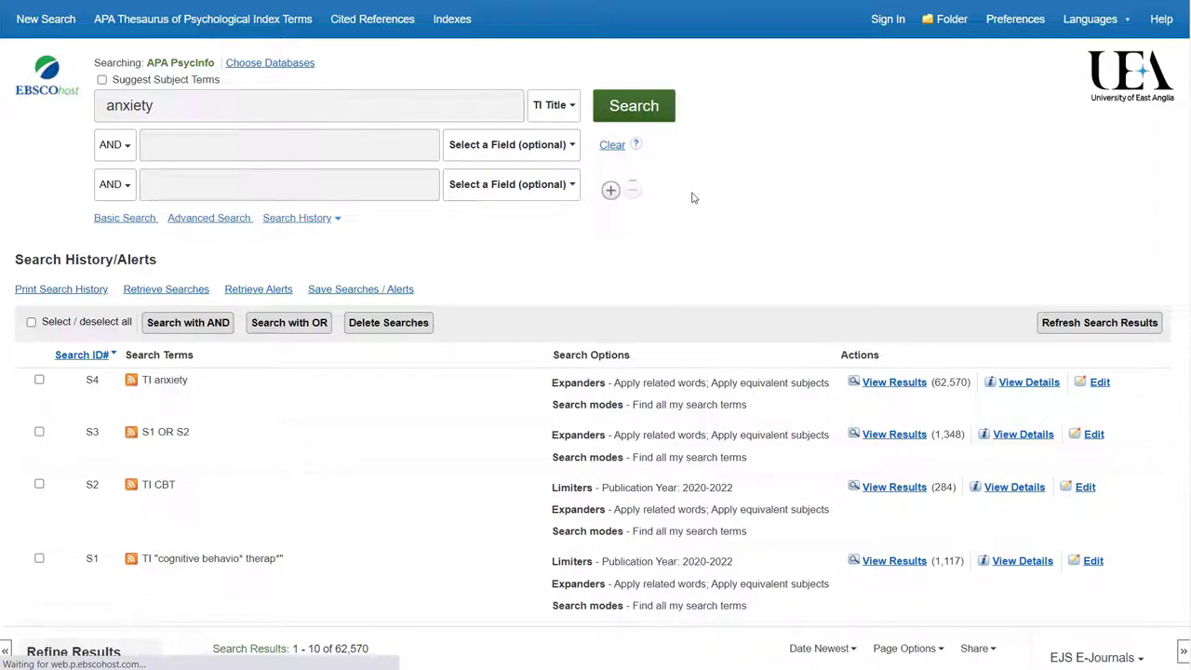
# Clear the search lines, combine searches S3 and S4 with AND, and look through the combined results.
pyautogui.click(611, 146)
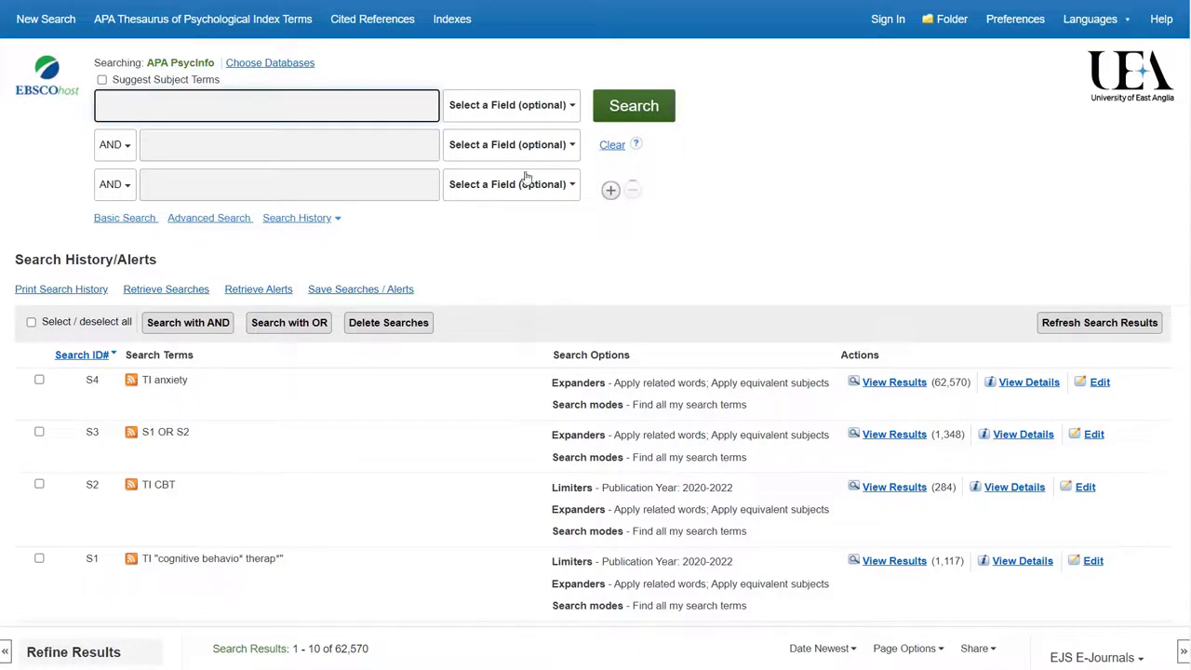
pyautogui.click(40, 434)
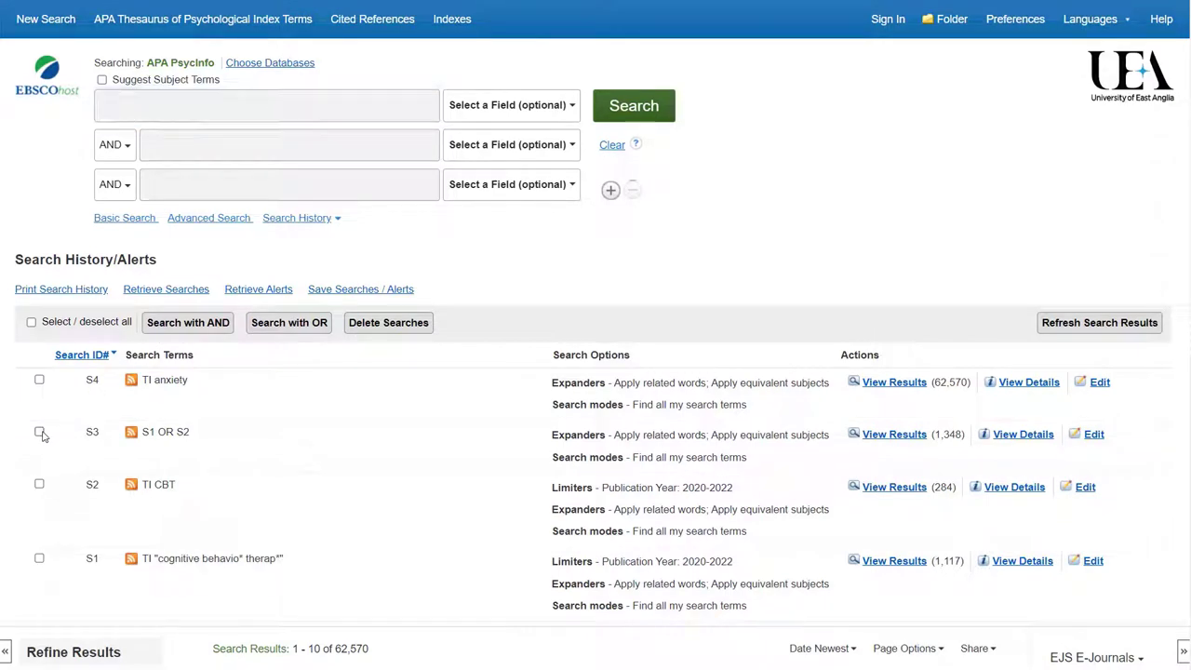
pyautogui.click(39, 381)
pyautogui.click(183, 323)
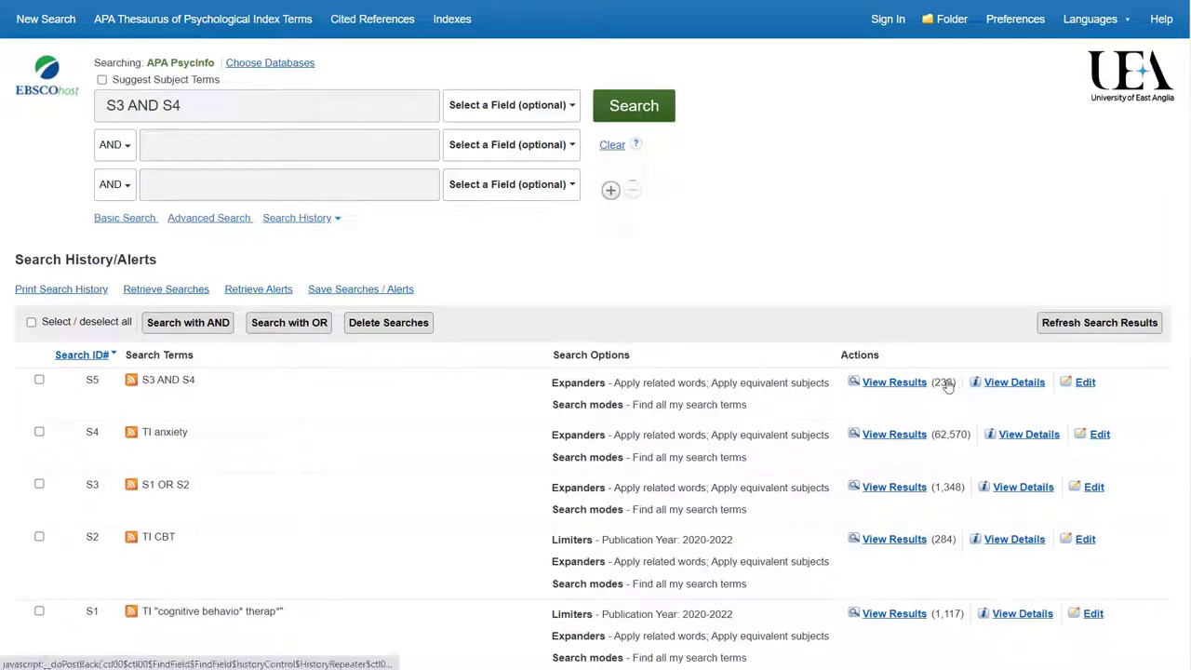
pyautogui.click(947, 386)
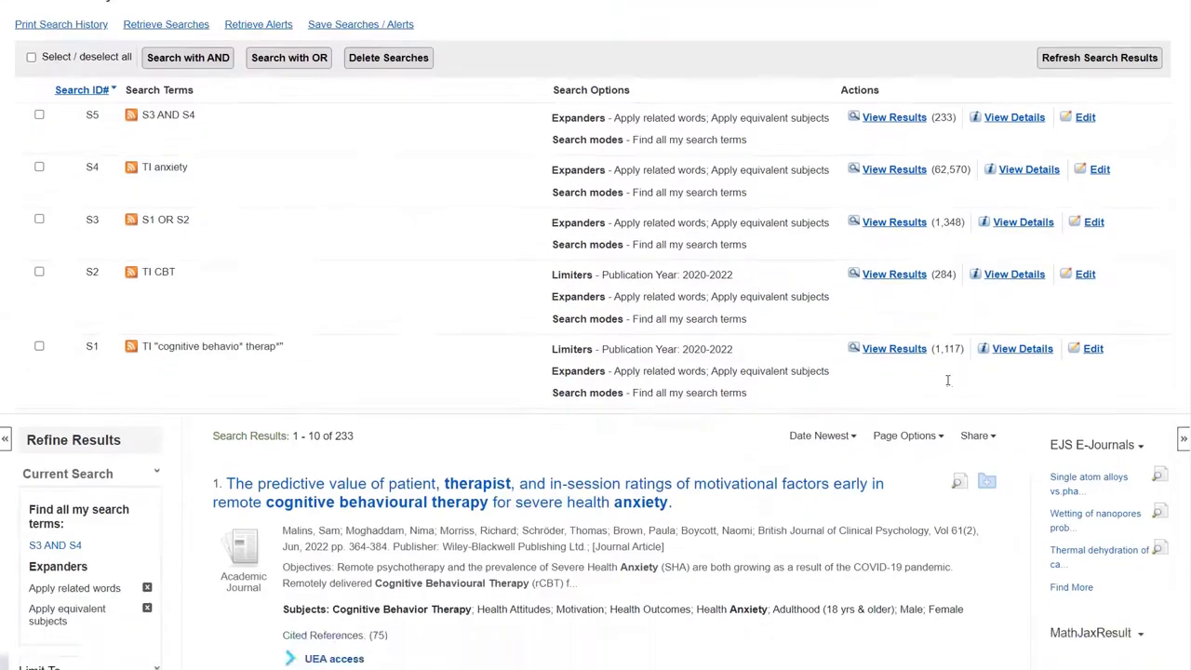
pyautogui.scroll(-3, 947, 379)
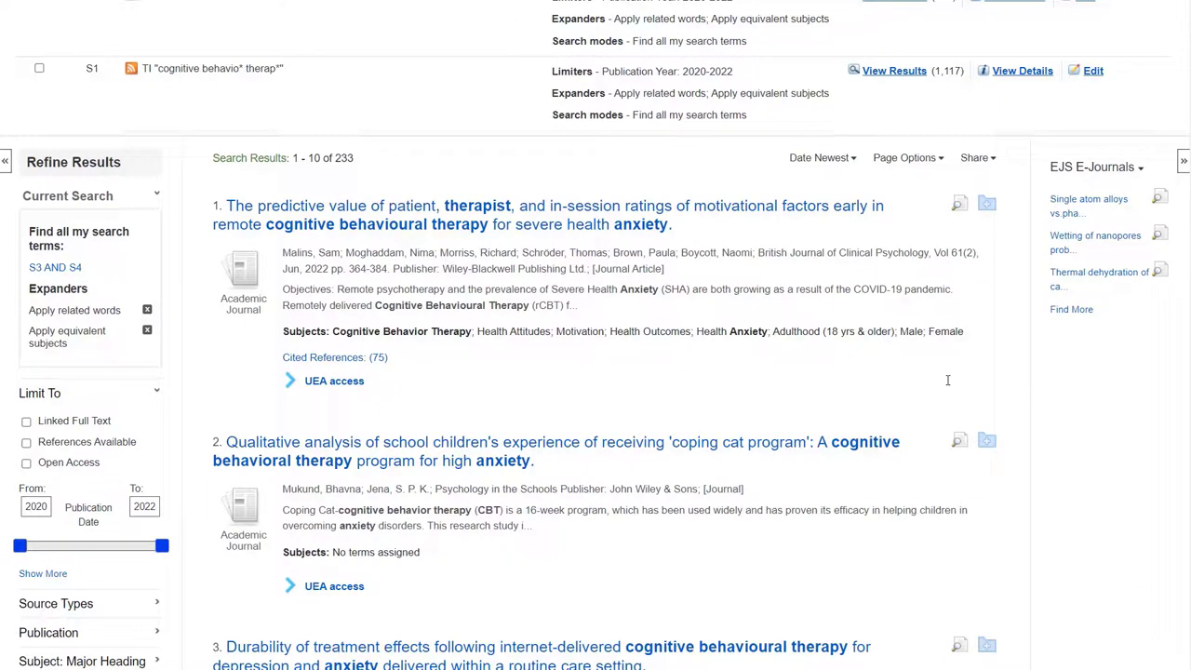
pyautogui.scroll(5, 948, 385)
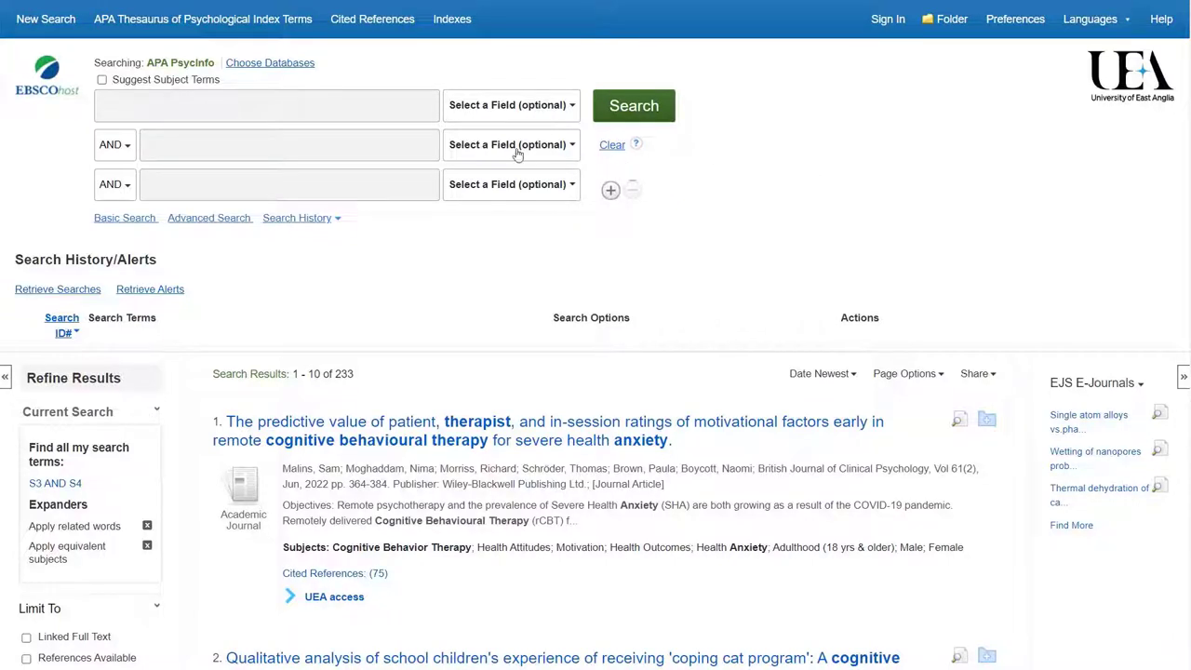
# Browse the APA Thesaurus of Psychological Index Terms for "cognitive behavioral therapy" with Relevancy Ranked ordering.
pyautogui.click(223, 25)
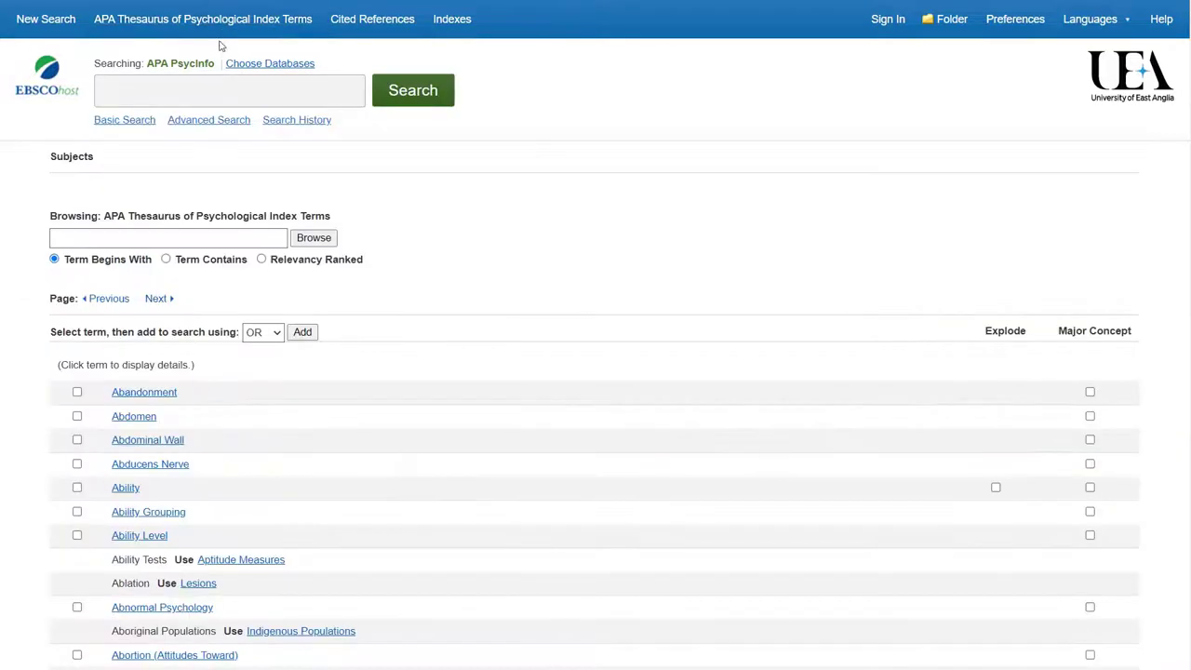
pyautogui.click(160, 239)
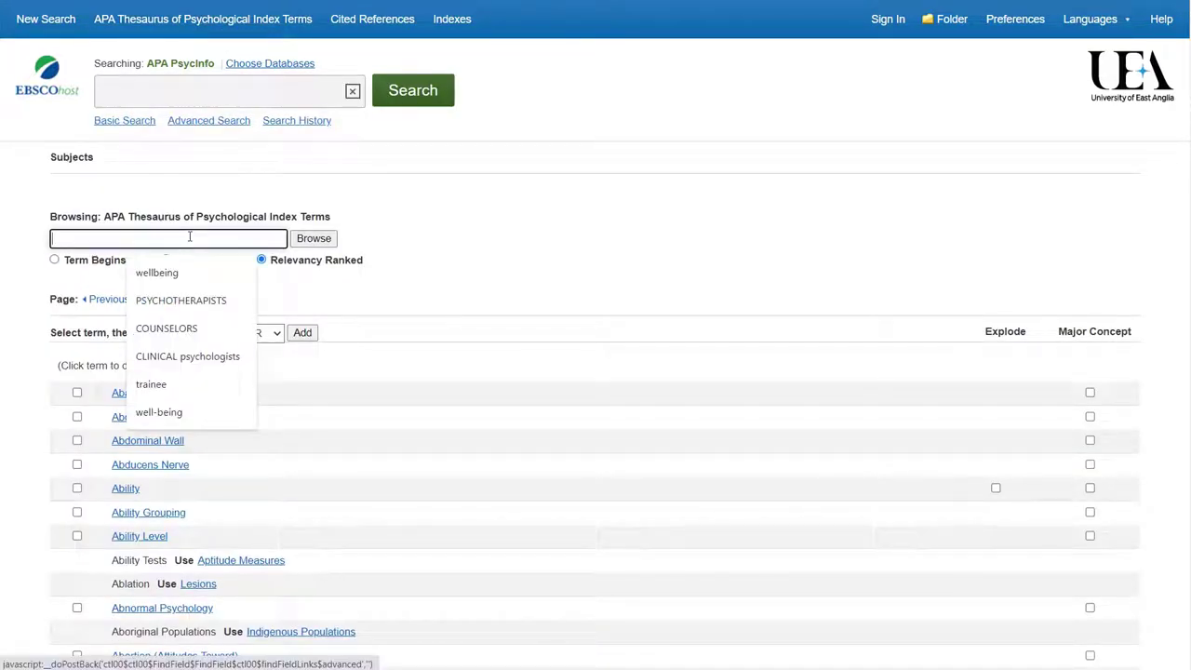
pyautogui.write('cognitive behavioral therapy')
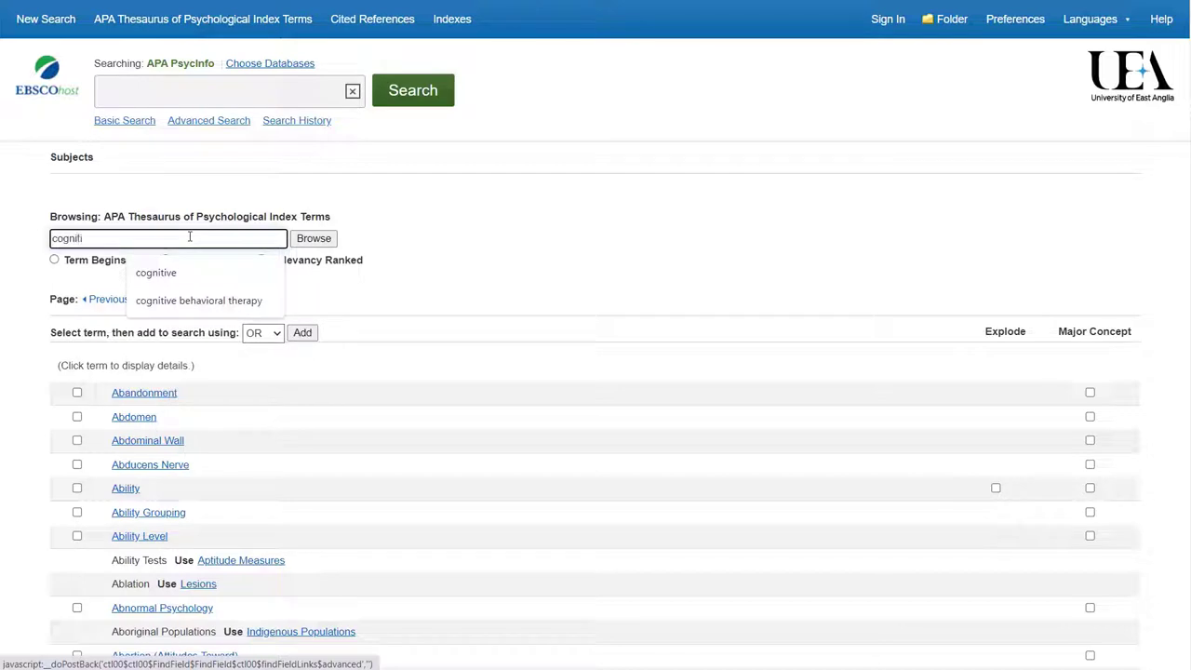
pyautogui.click(220, 301)
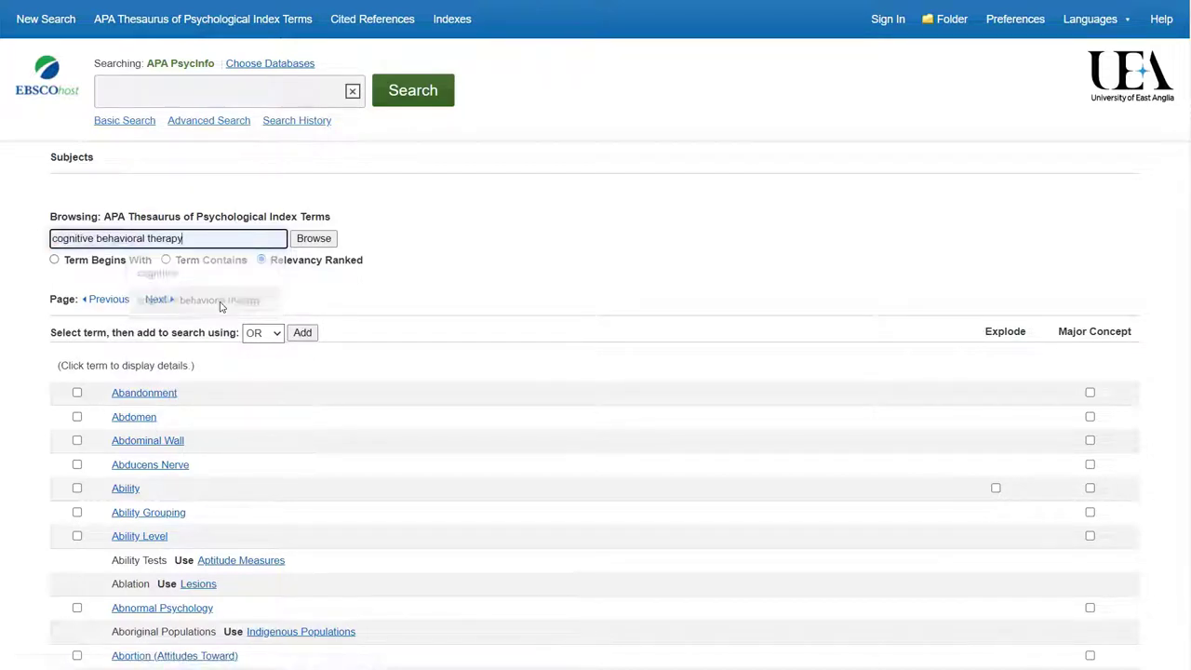
pyautogui.click(312, 240)
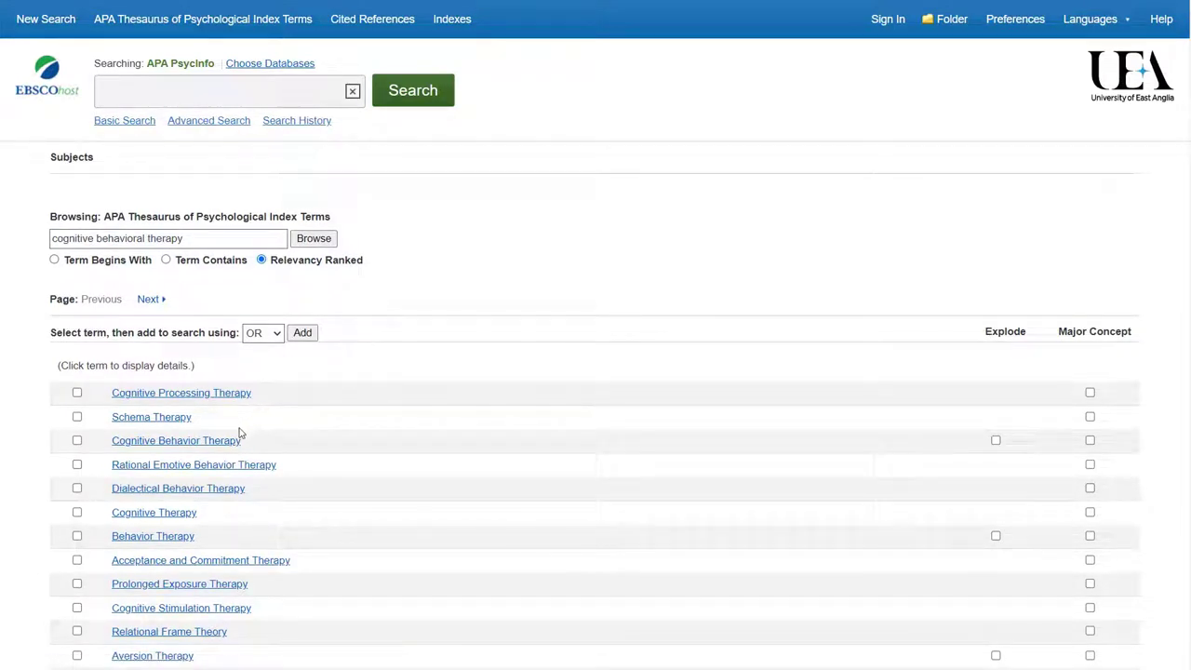
# Open the Cognitive Behavior Therapy thesaurus entry, add the exploded term to the search using OR, and run the search.
pyautogui.click(139, 445)
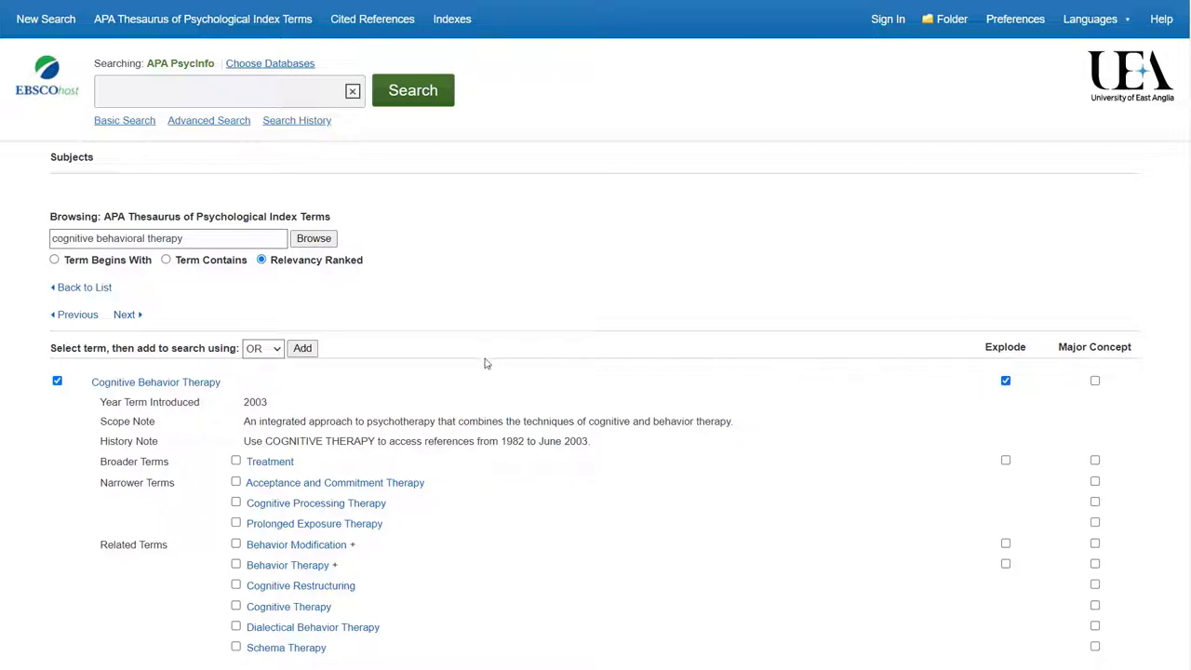
pyautogui.click(302, 355)
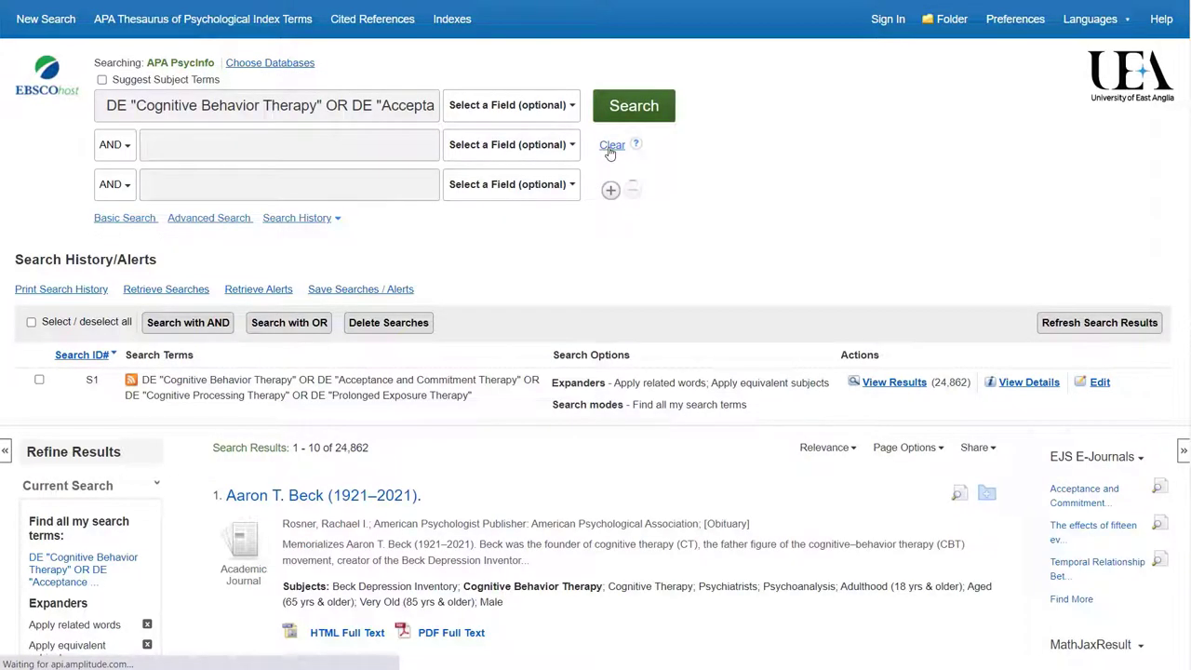
# Clear the search lines and run a search for "cognitive behavio* therap*" restricted to the TI Title field.
pyautogui.click(610, 149)
pyautogui.click(611, 149)
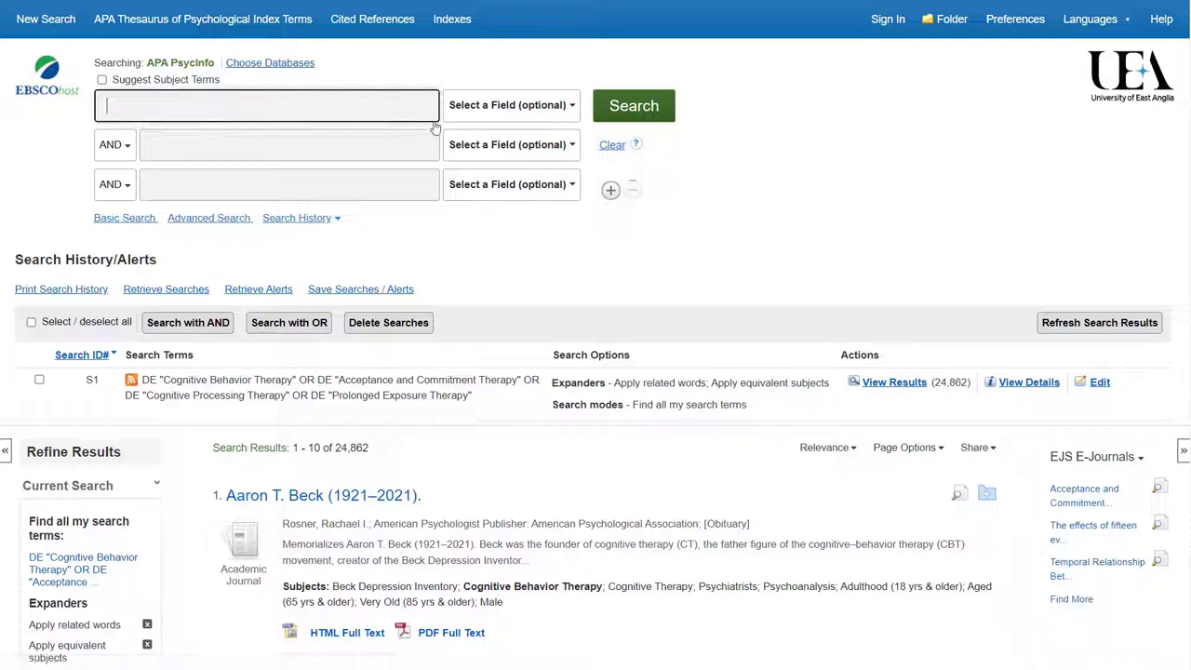
pyautogui.write('"cognitive ')
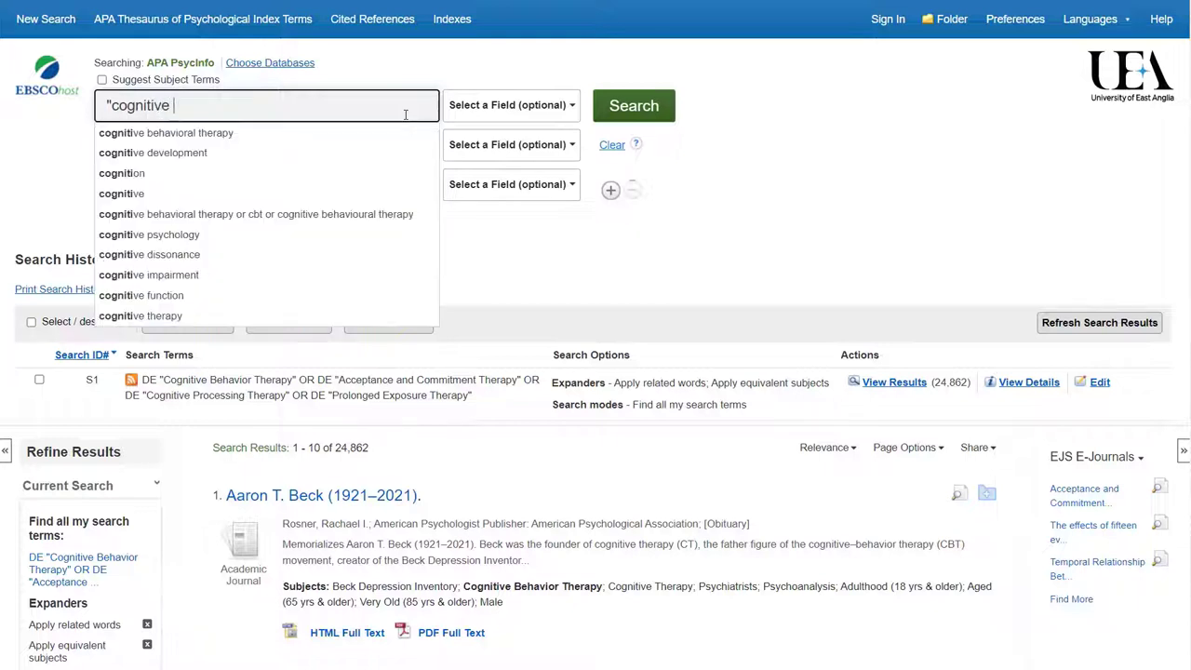
pyautogui.write('behavio')
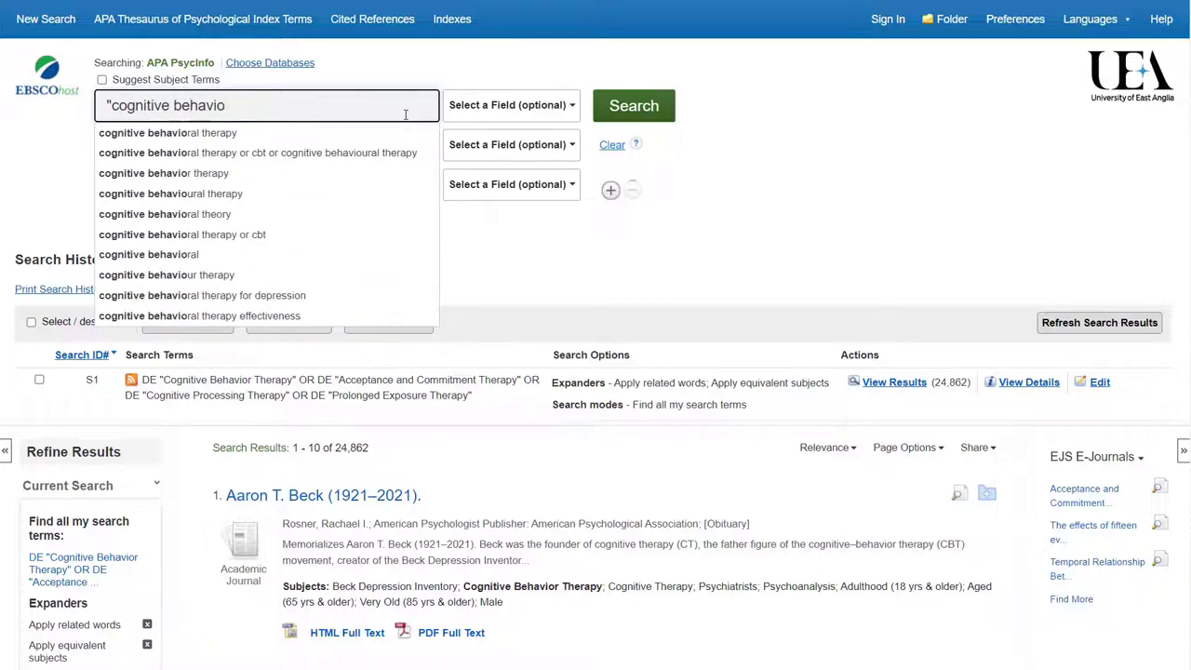
pyautogui.write('* therap*')
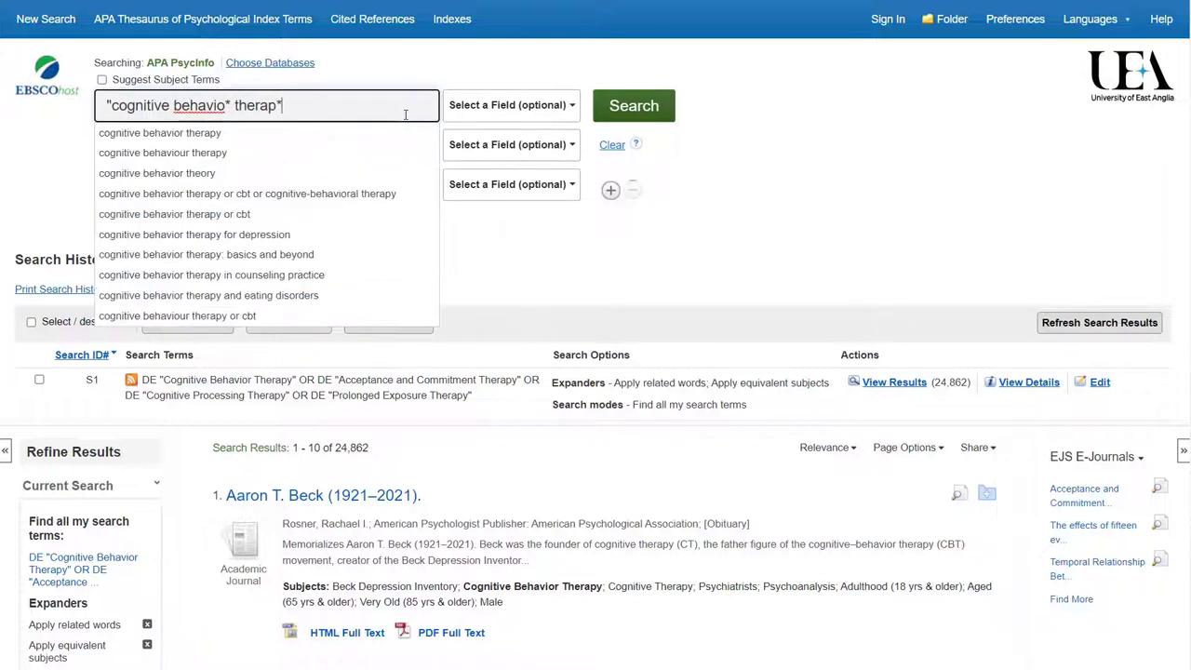
pyautogui.write('"')
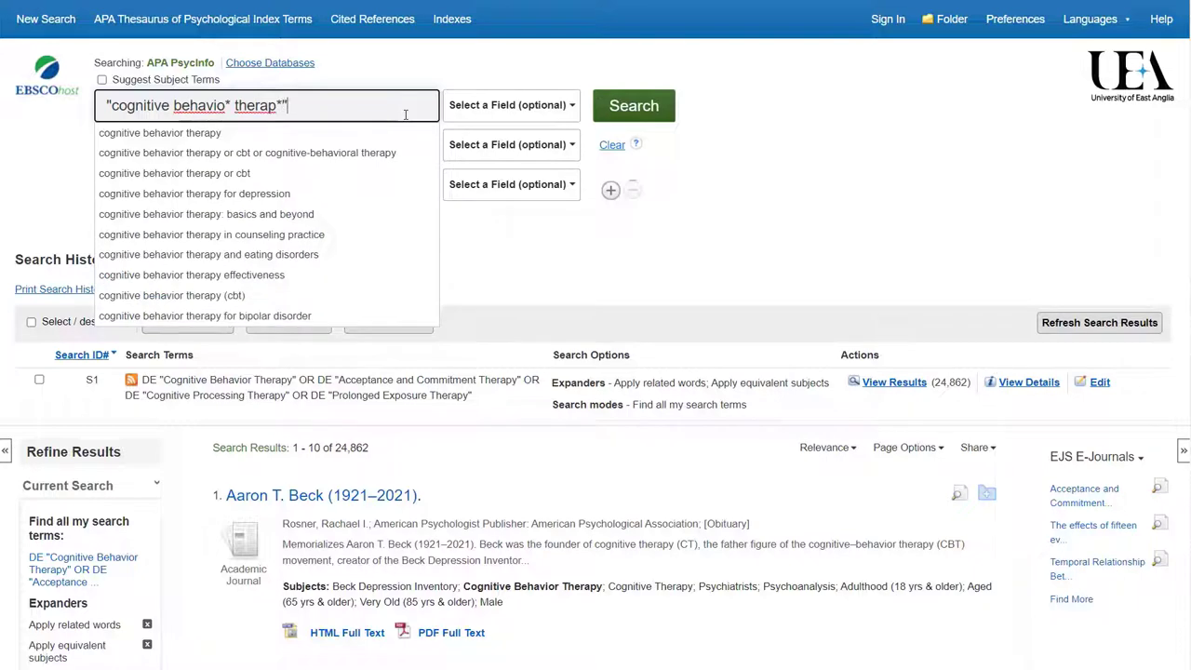
pyautogui.click(469, 108)
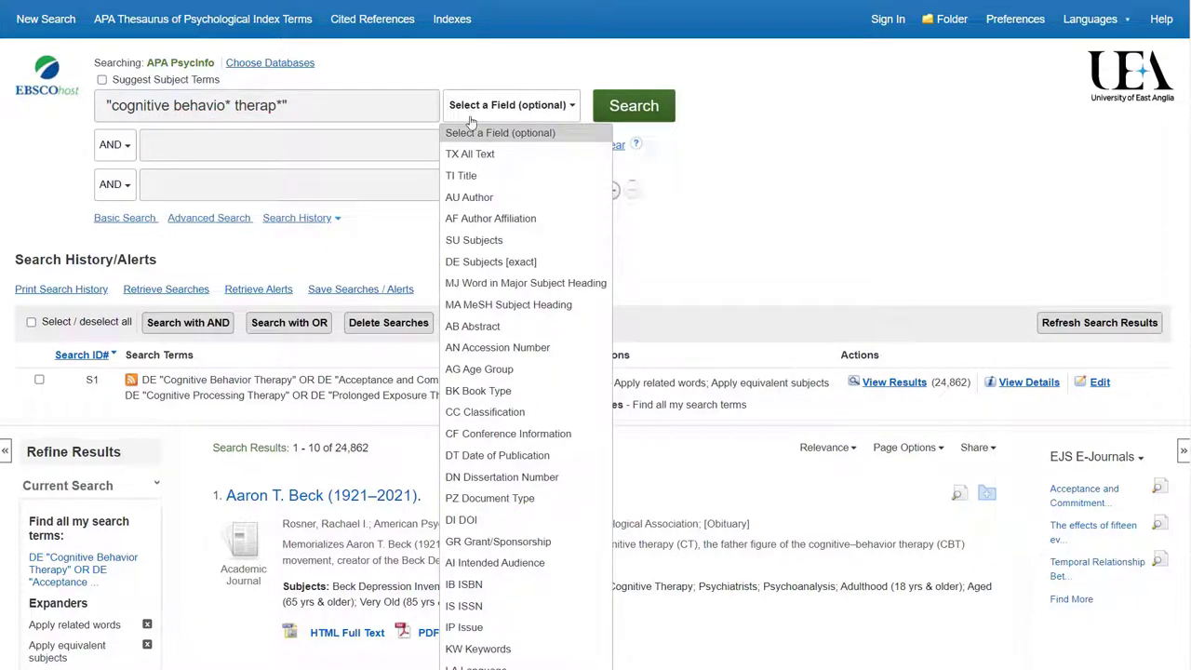
pyautogui.click(470, 175)
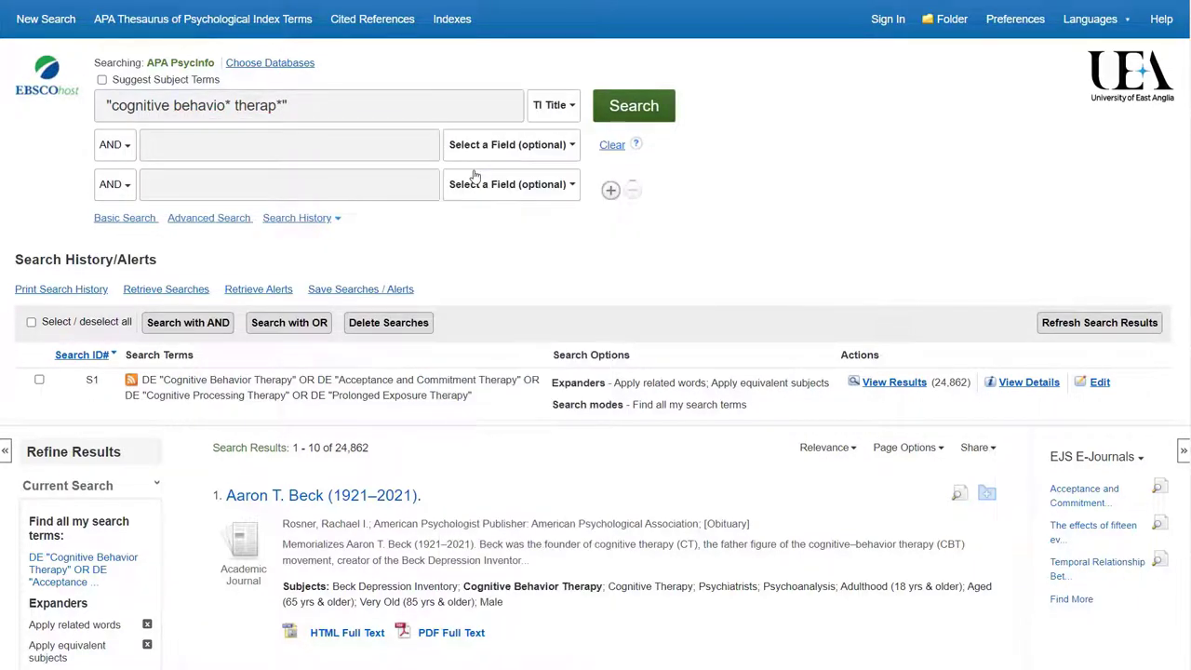
pyautogui.click(633, 108)
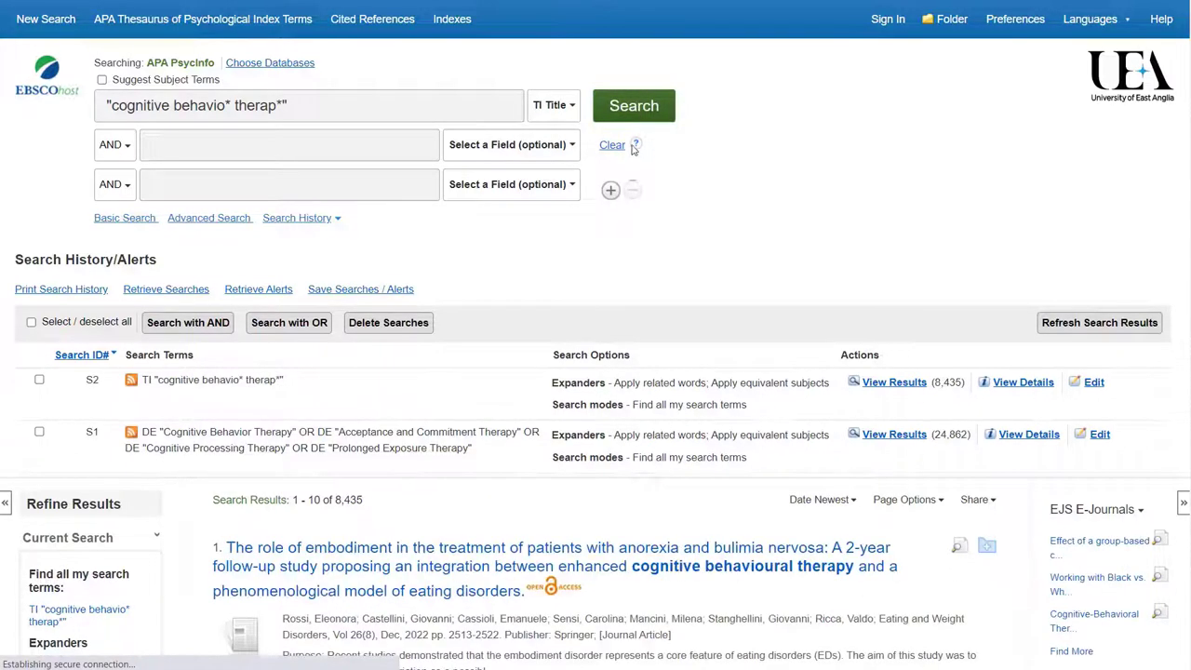
# Replace the search phrase with "CBT", keeping the TI Title field, and run the search.
pyautogui.click(337, 102)
pyautogui.tripleClick(100, 105)
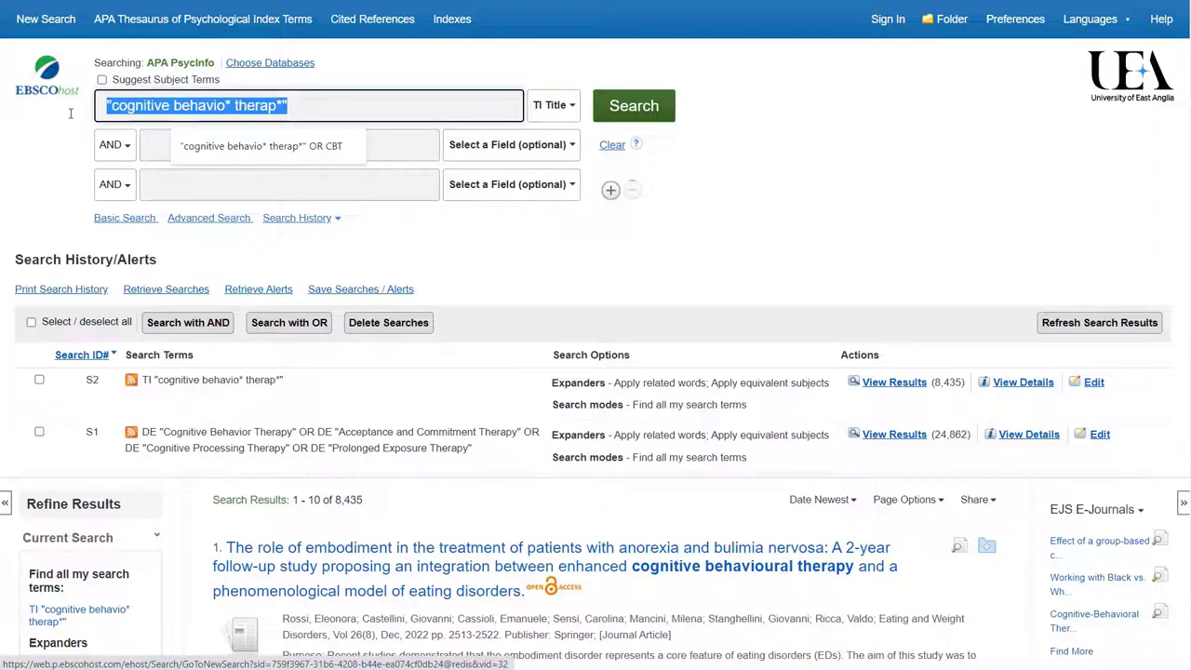
pyautogui.write('CBT')
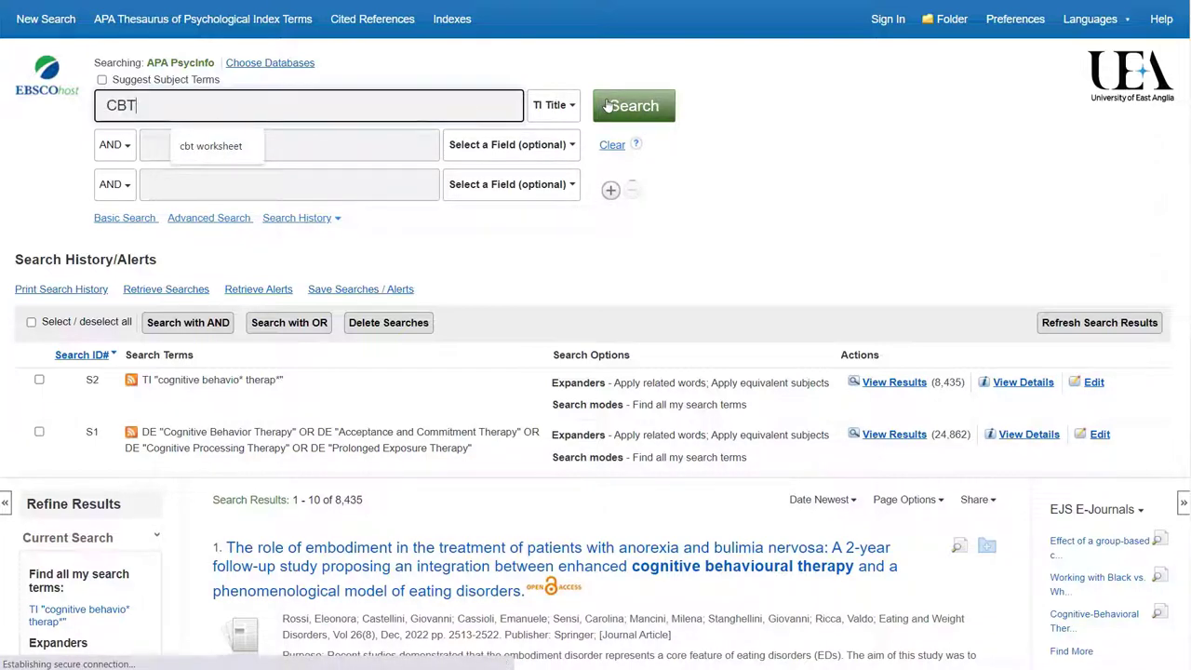
pyautogui.click(607, 105)
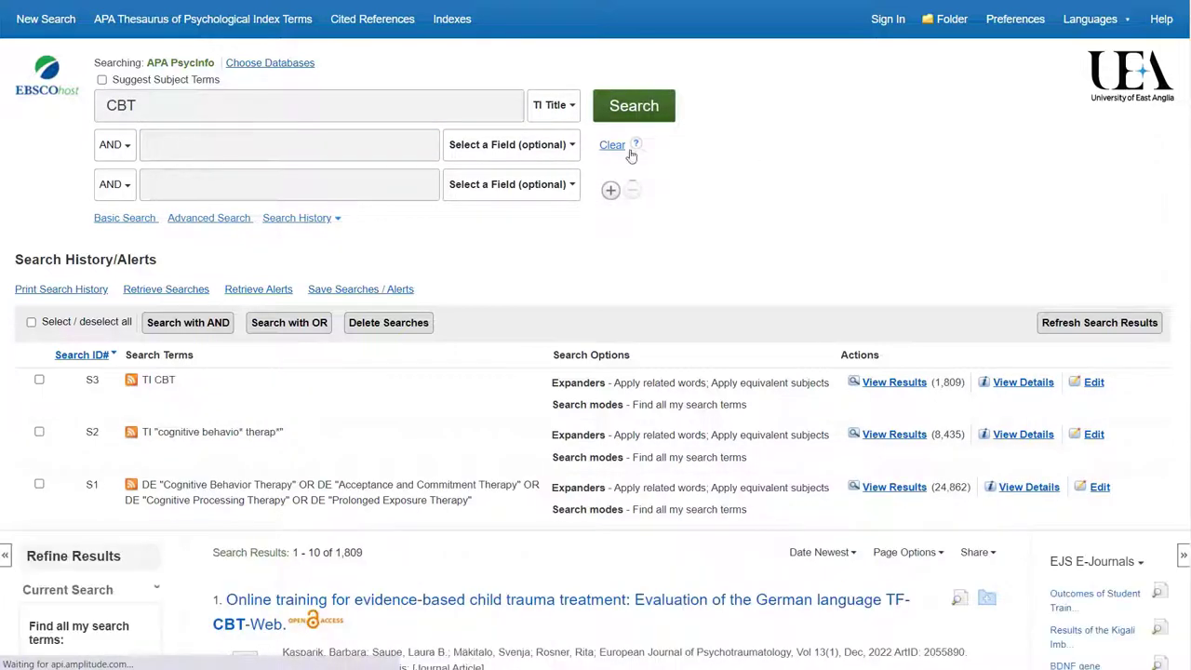
# Clear the search lines and combine all three searches in the history (S1, S2 and S3) with OR.
pyautogui.click(611, 146)
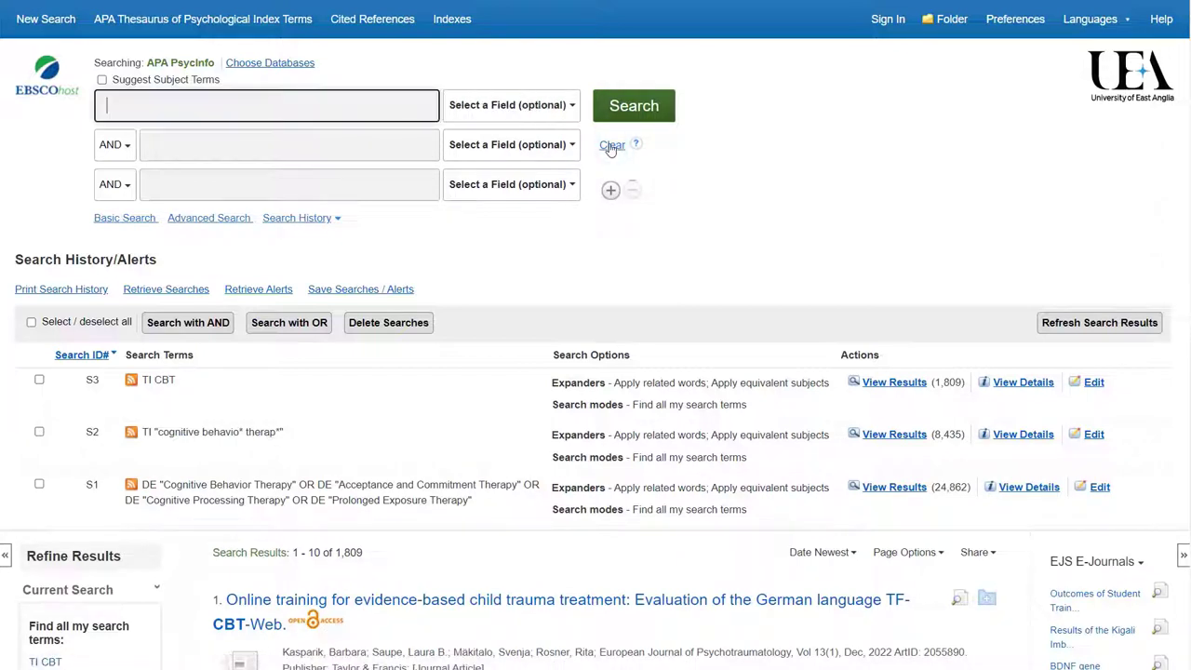
pyautogui.click(31, 323)
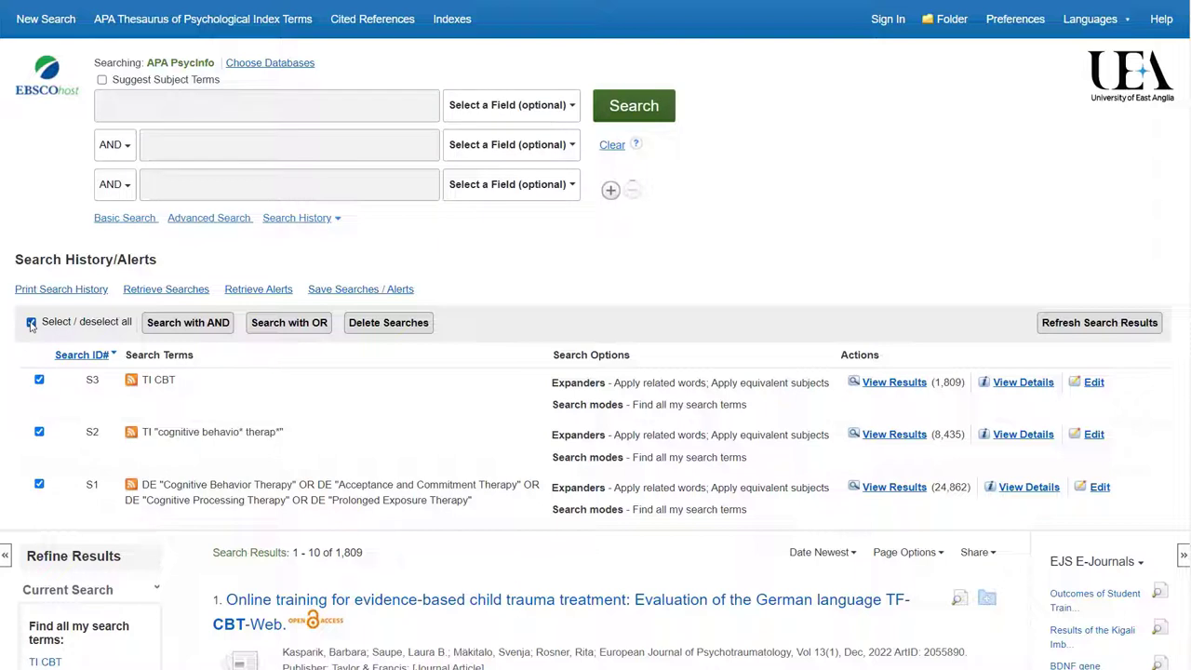
pyautogui.click(297, 330)
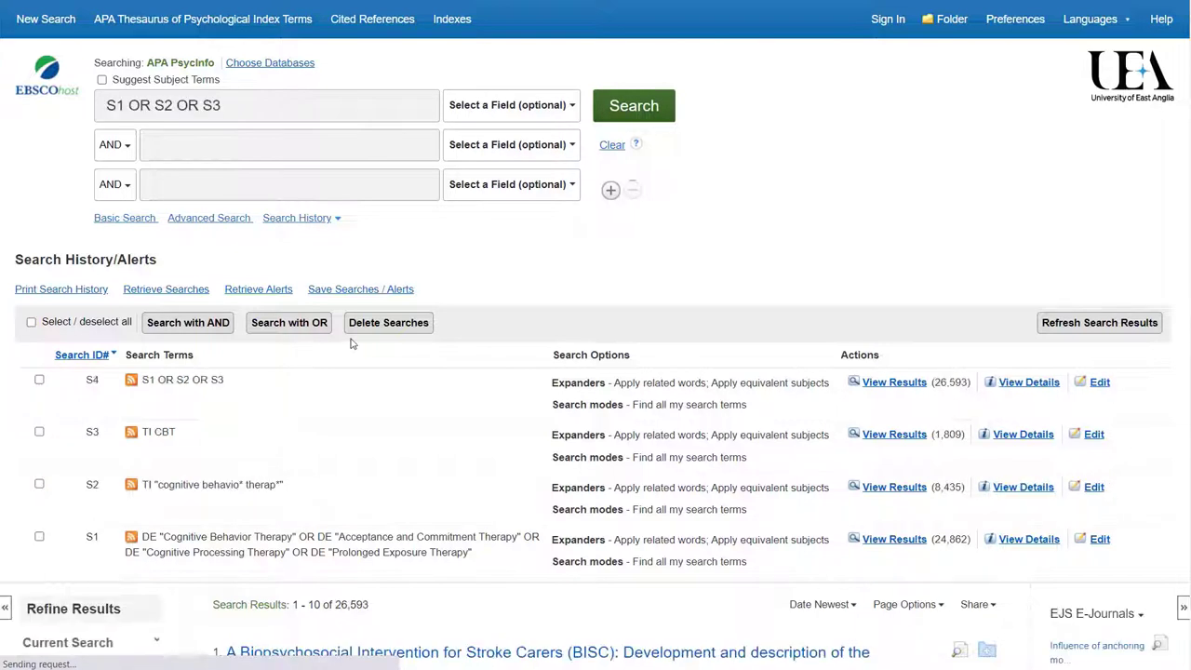
# Clear the search lines and browse the APA Thesaurus of Psychological Index Terms for "anxiety".
pyautogui.click(614, 147)
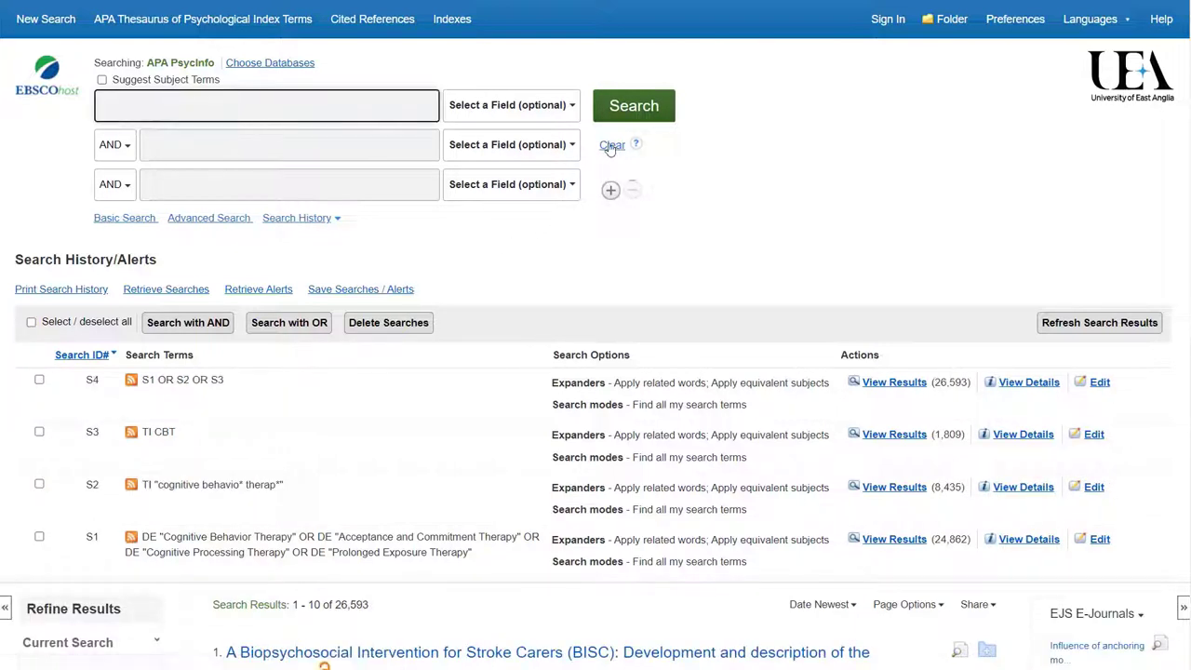
pyautogui.click(228, 22)
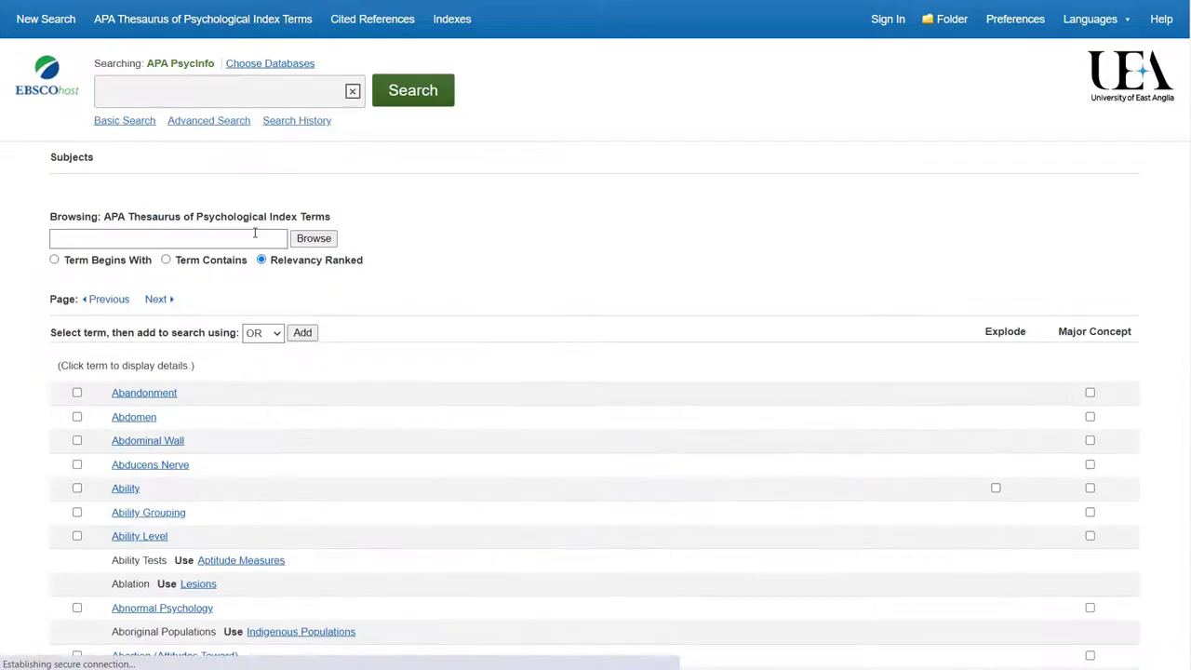
pyautogui.click(254, 238)
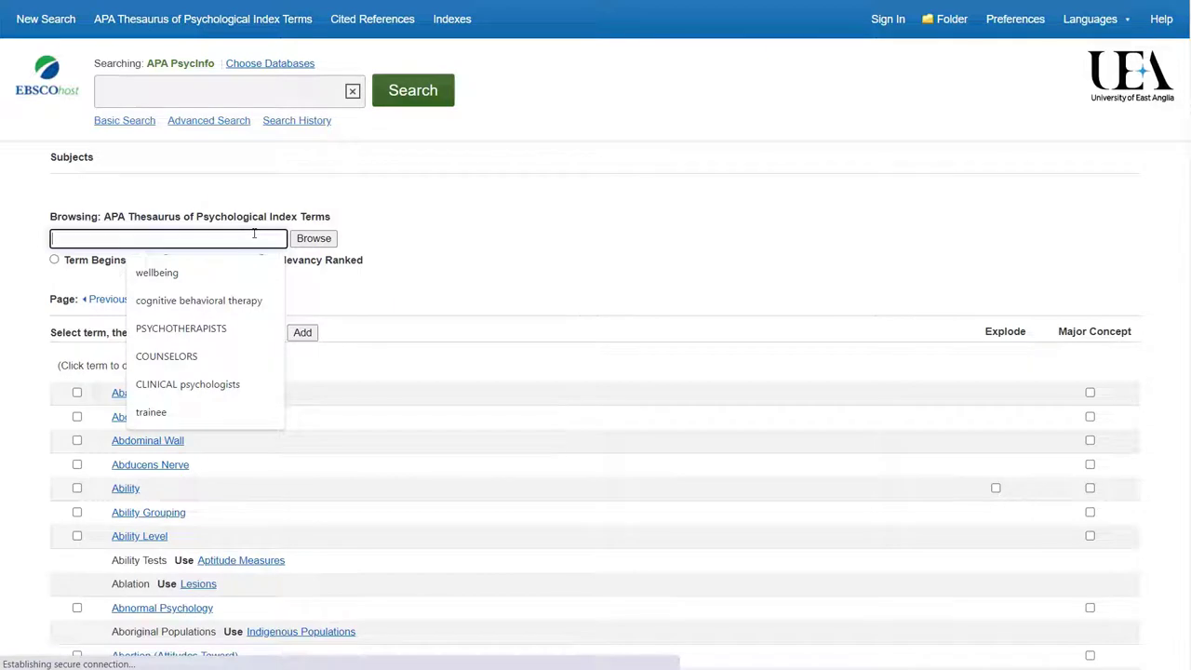
pyautogui.write('anxiety')
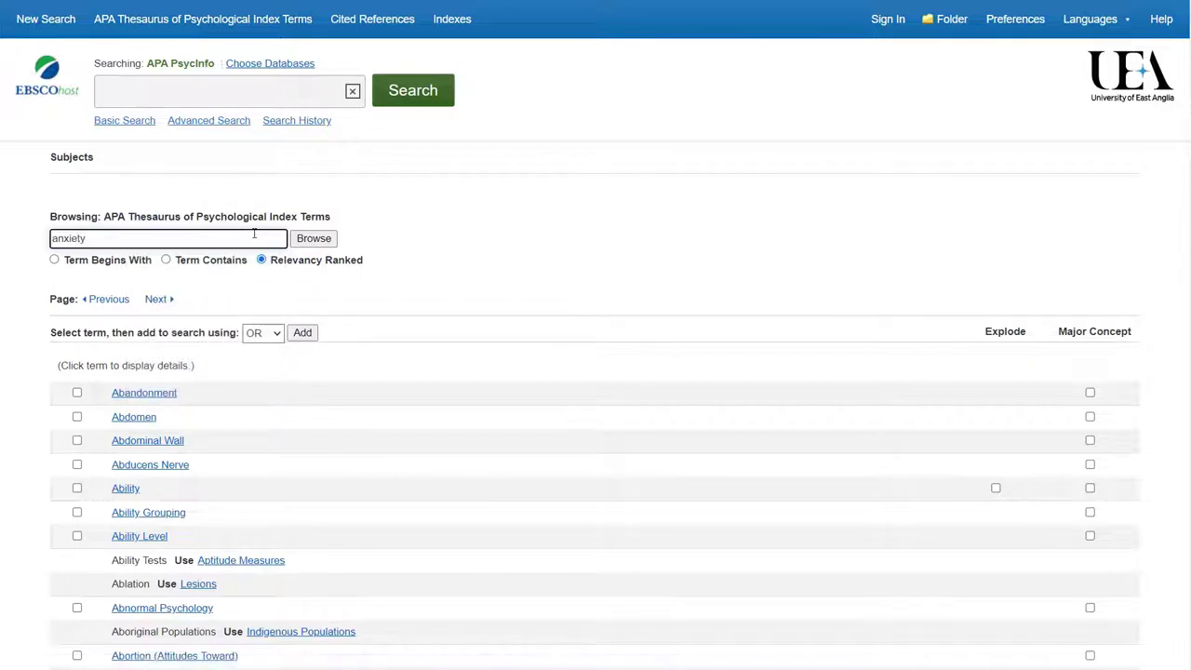
pyautogui.click(302, 240)
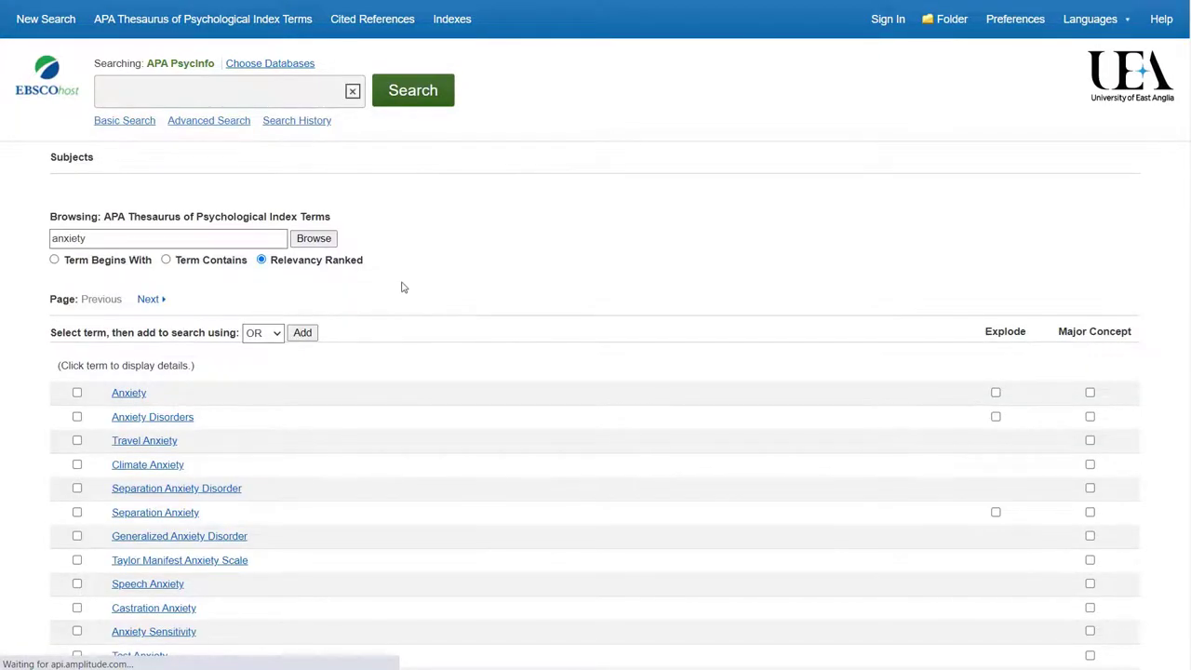
# Open the Anxiety Disorders thesaurus entry, review its narrower terms, and add the exploded term to the search using OR.
pyautogui.click(149, 419)
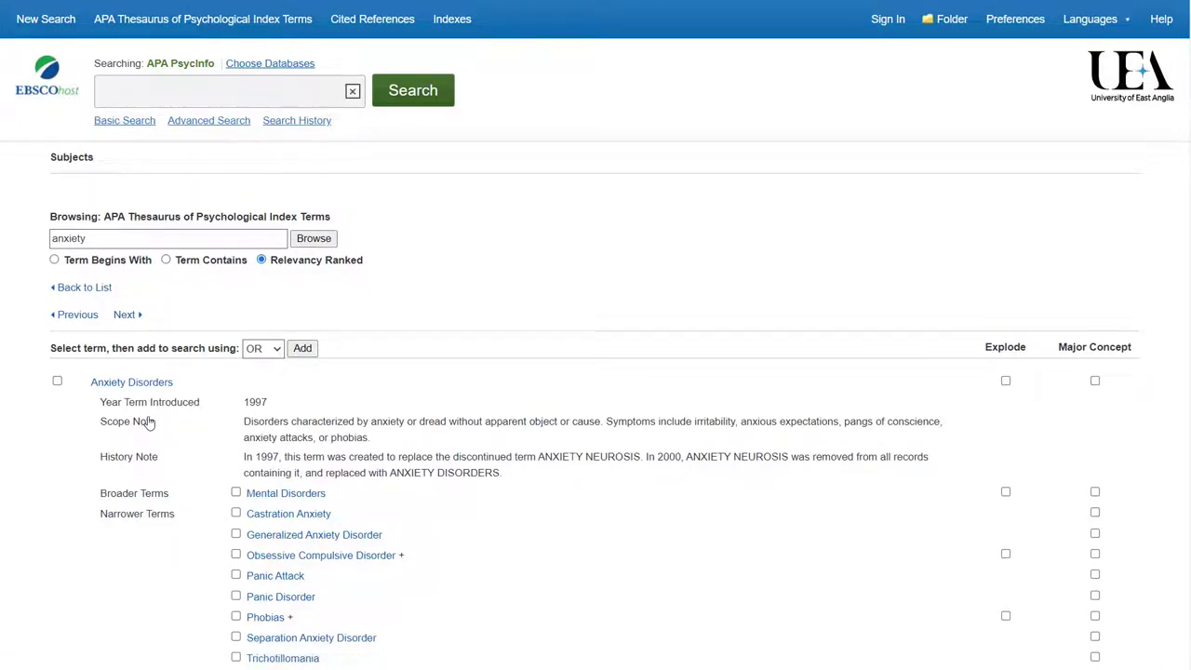
pyautogui.scroll(-1, 149, 423)
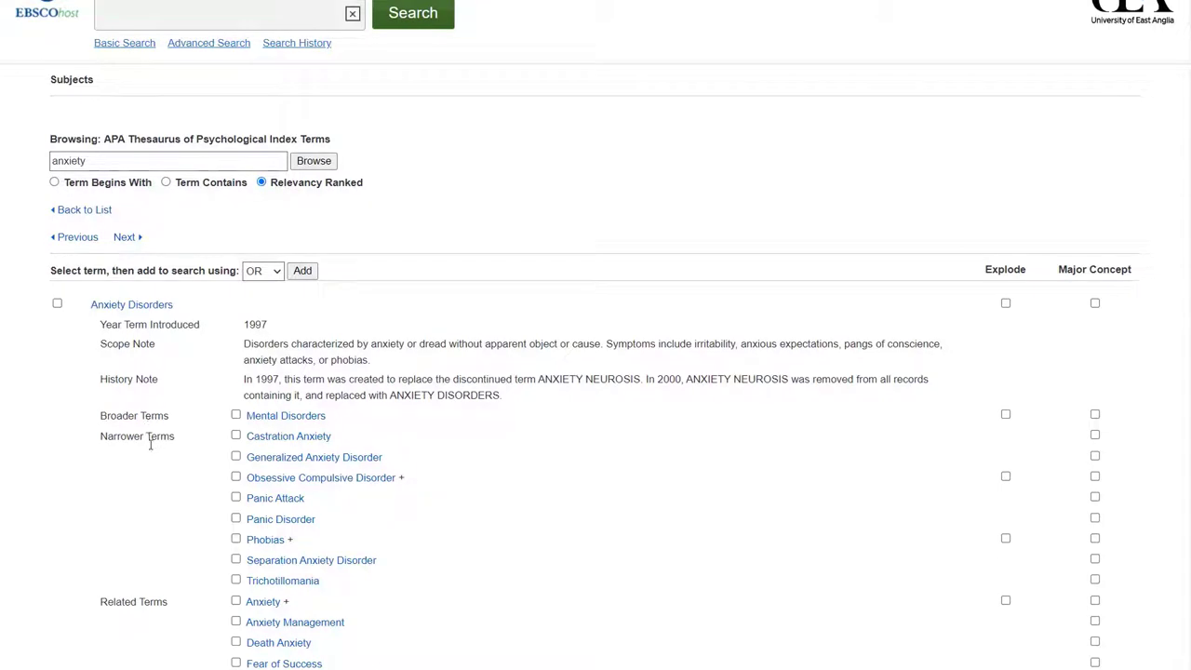
pyautogui.rightClick(257, 586)
pyautogui.click(176, 563)
pyautogui.scroll(1, 104, 351)
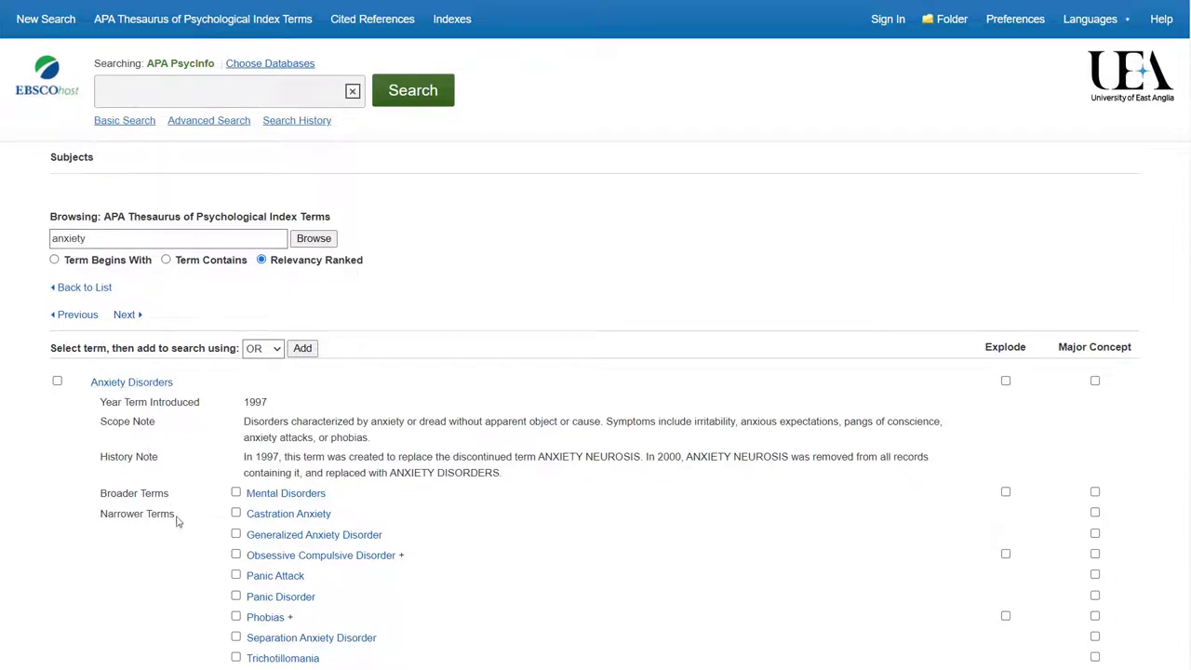
pyautogui.scroll(-2, 193, 559)
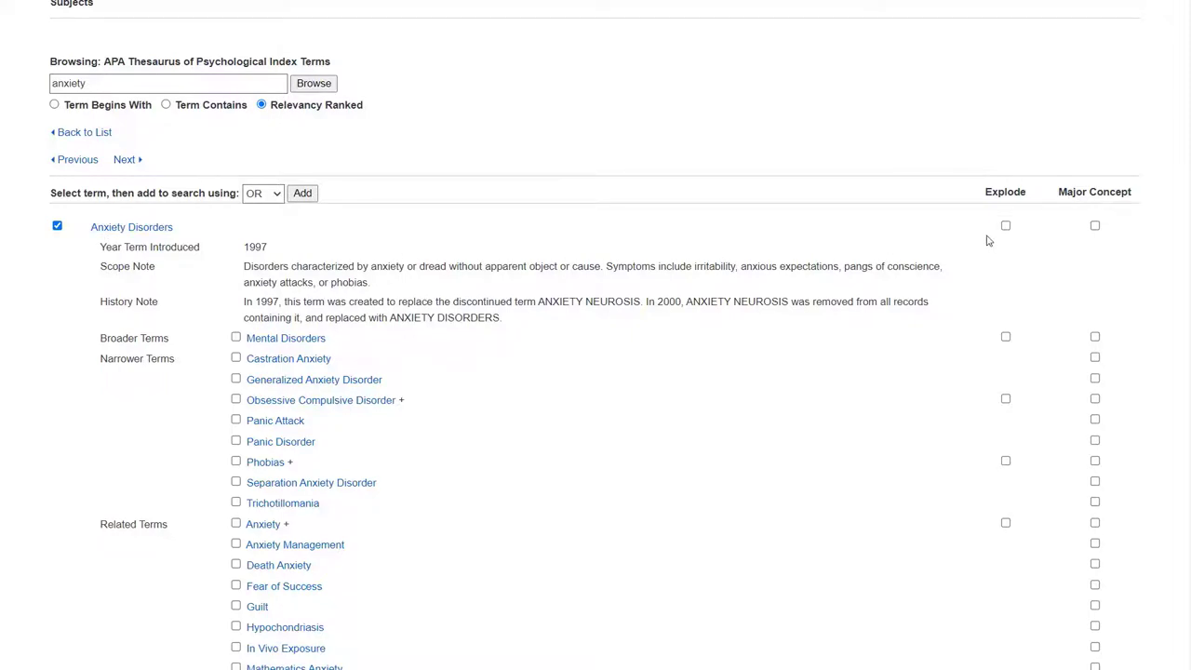
pyautogui.click(307, 194)
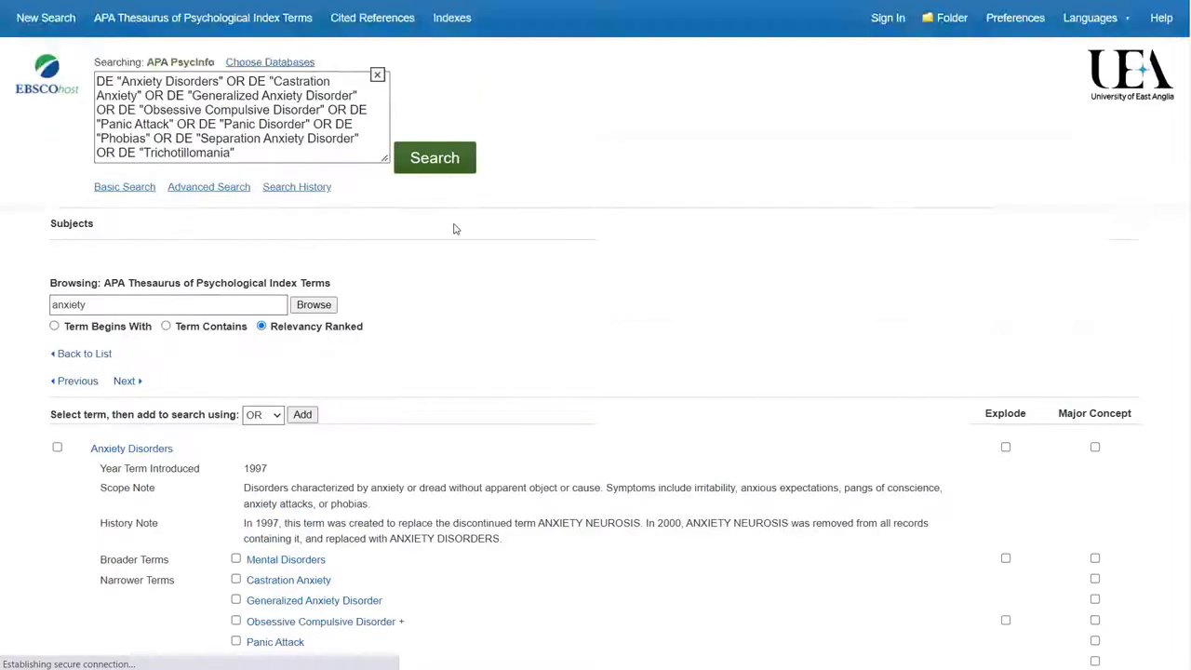
# Open the related term Anxiety, add it exploded to the search using OR, and run the combined subject search.
pyautogui.scroll(-3, 453, 226)
pyautogui.scroll(-1, 449, 225)
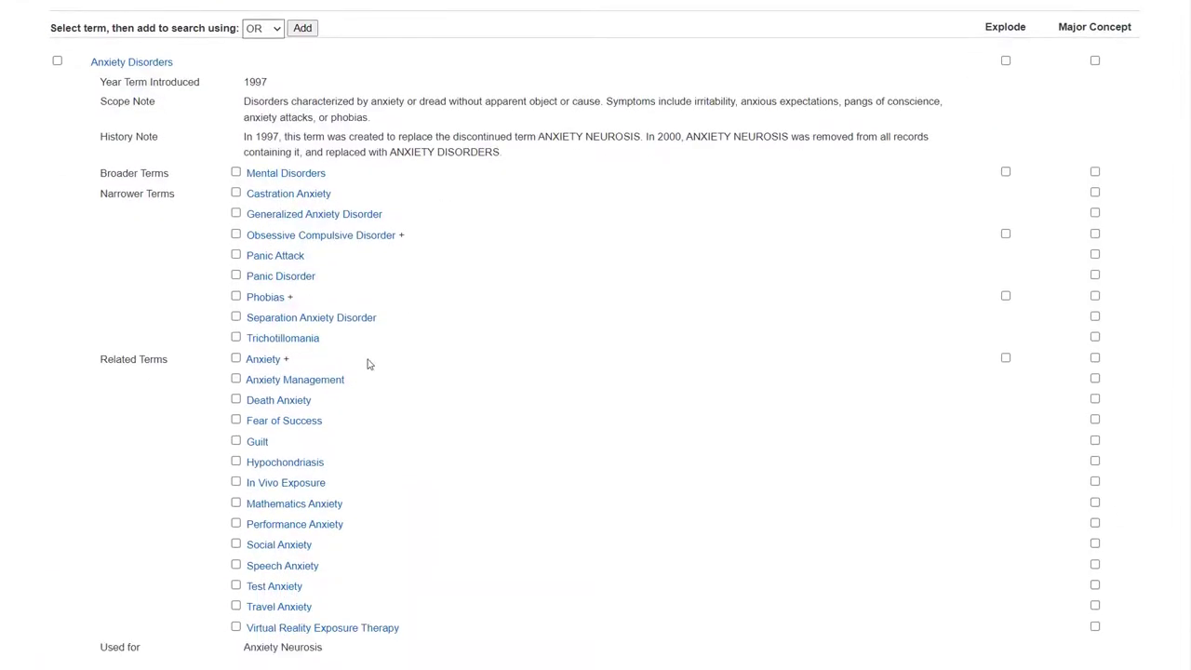
pyautogui.click(265, 365)
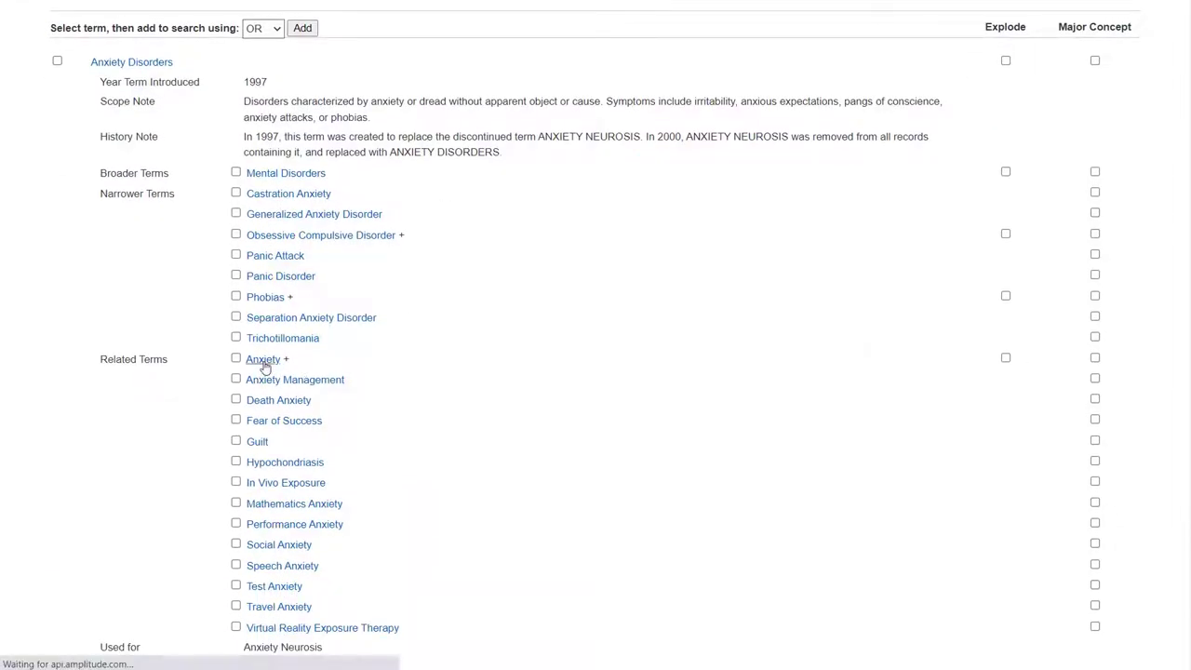
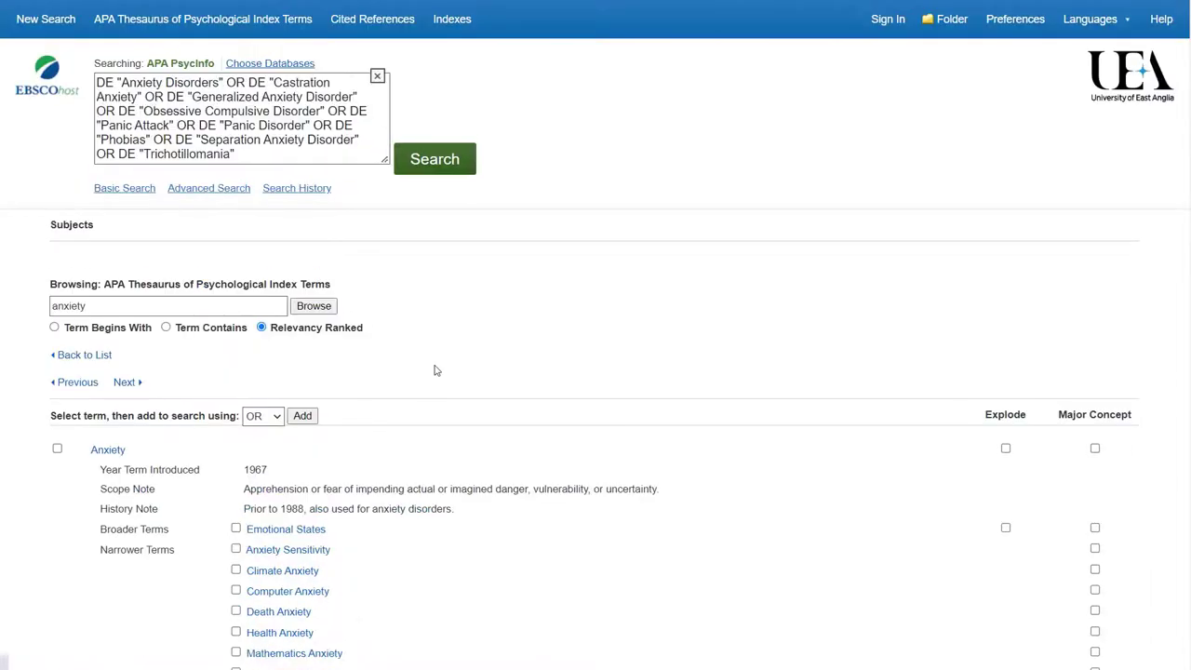
pyautogui.scroll(-3, 435, 370)
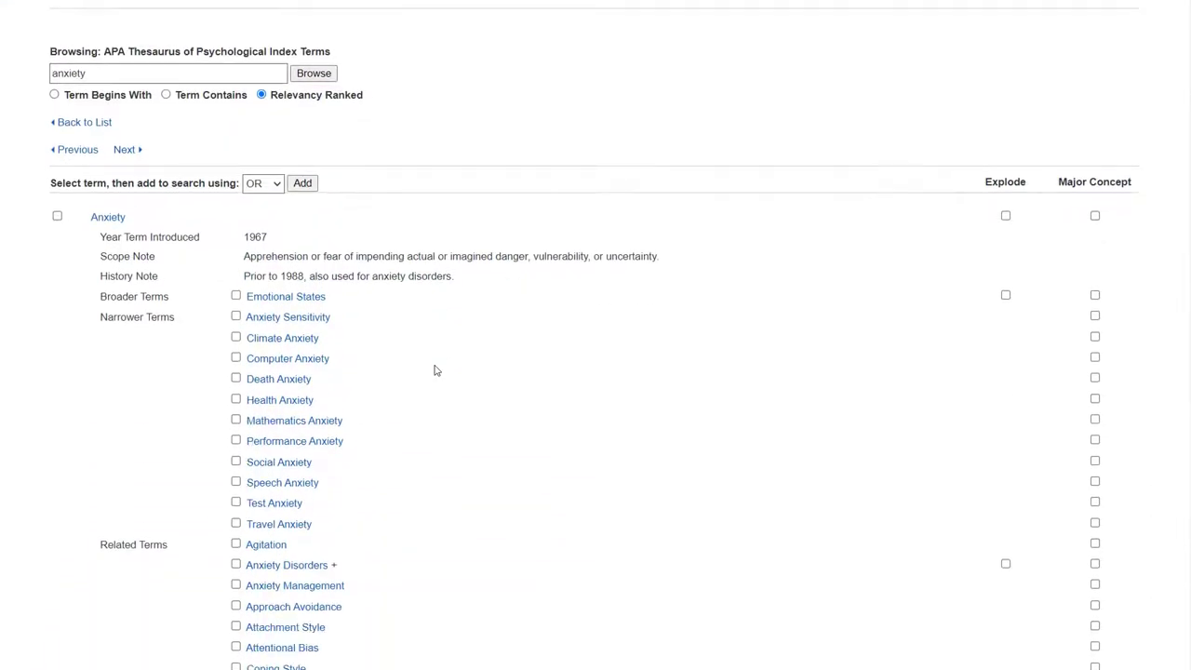
pyautogui.click(56, 217)
pyautogui.click(1005, 216)
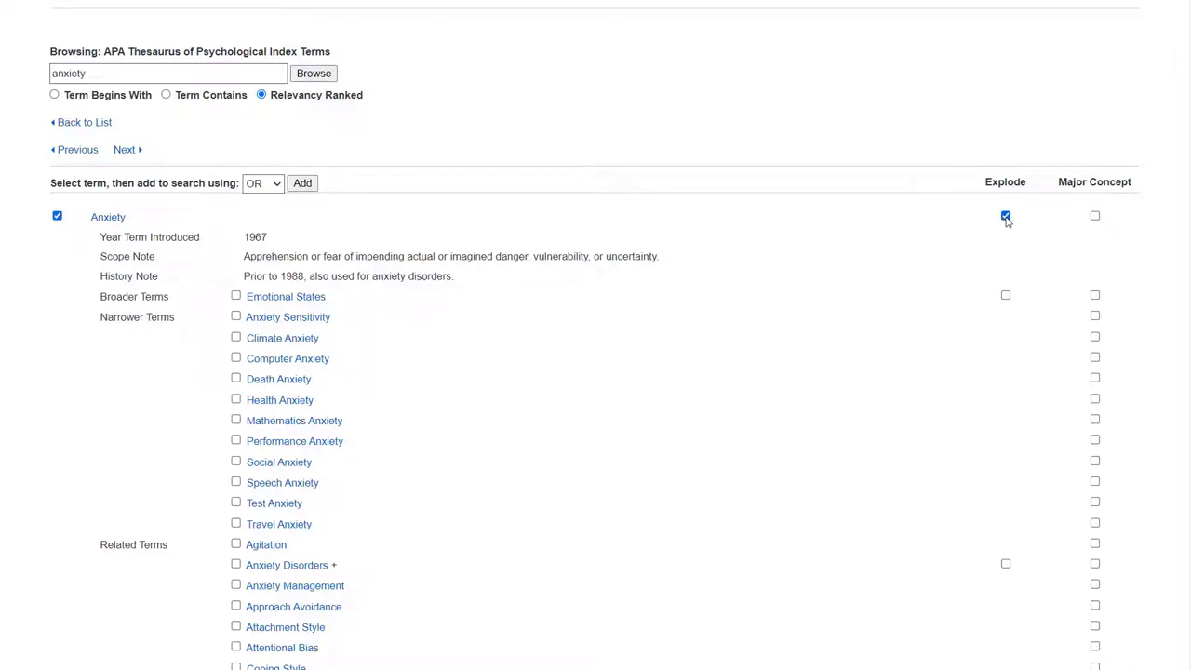
pyautogui.click(302, 183)
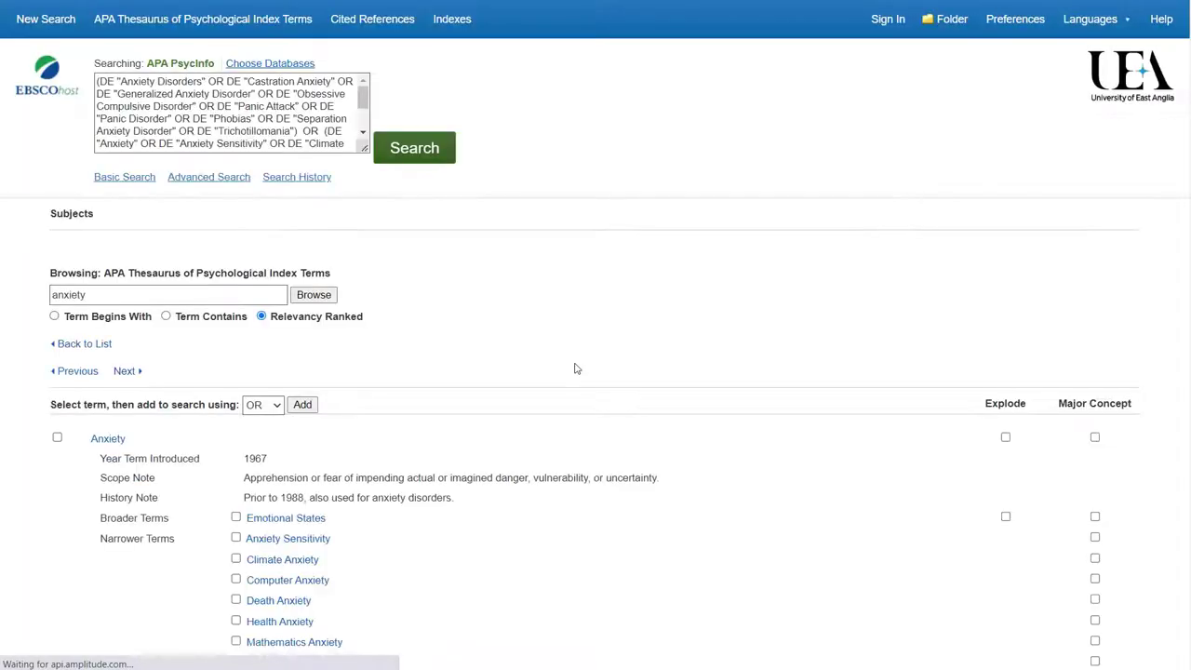
pyautogui.click(435, 161)
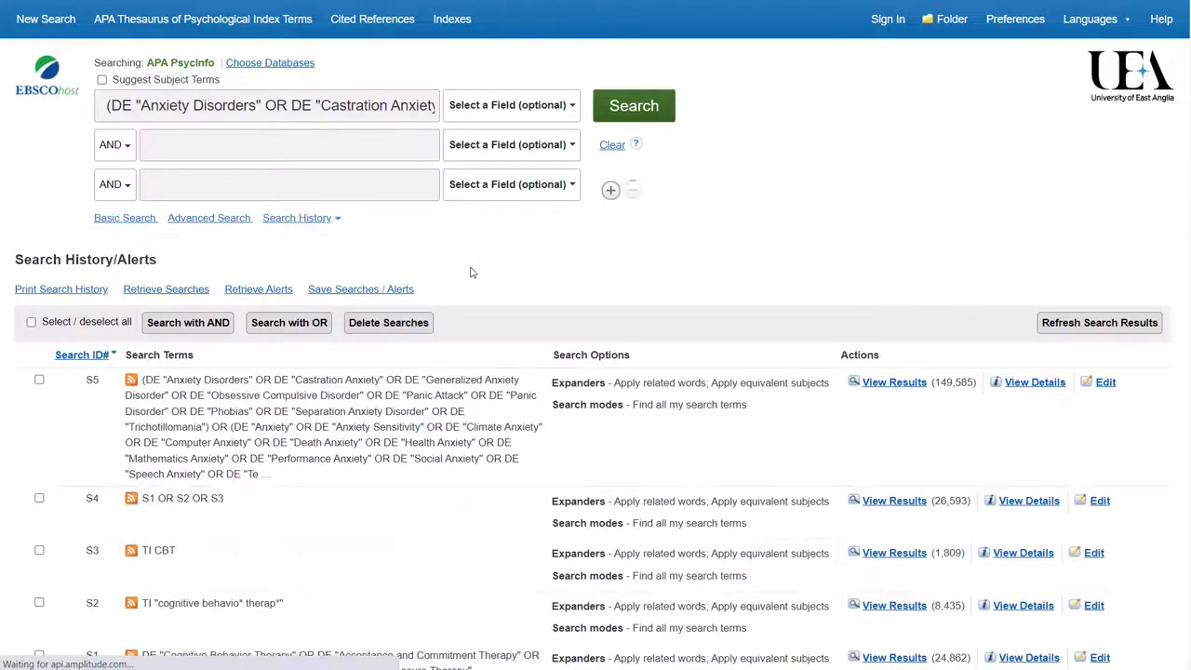
pyautogui.rightClick(471, 268)
pyautogui.click(477, 260)
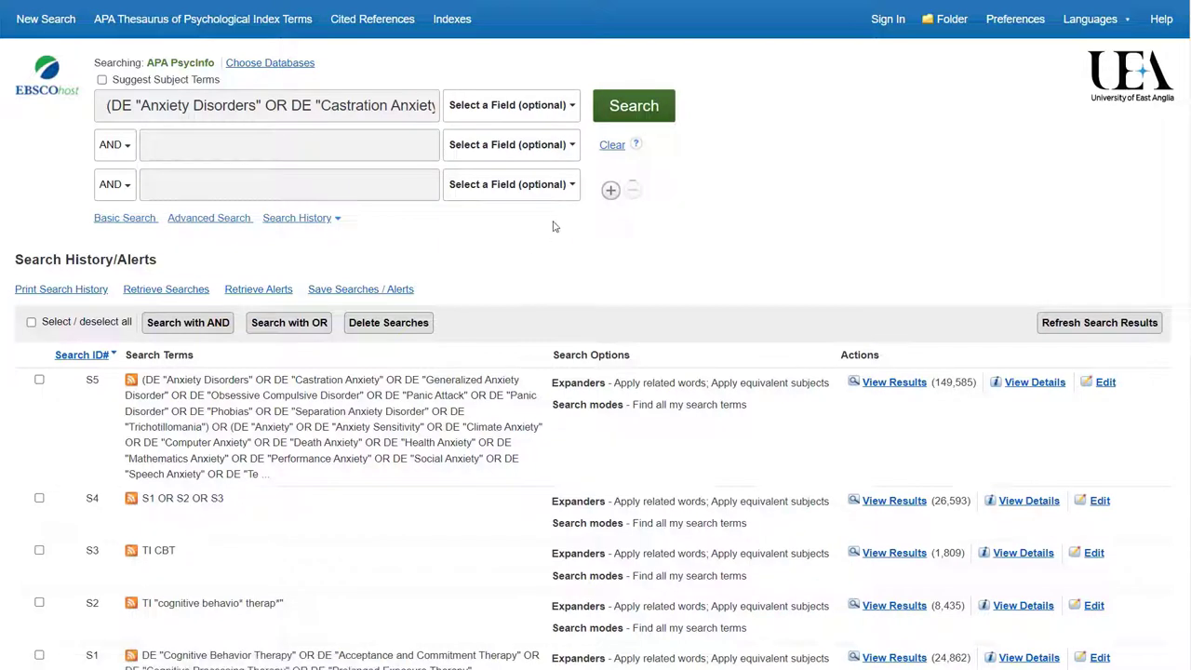
# Clear the search lines and run a search for "anxiety" restricted to the TI Title field.
pyautogui.click(611, 144)
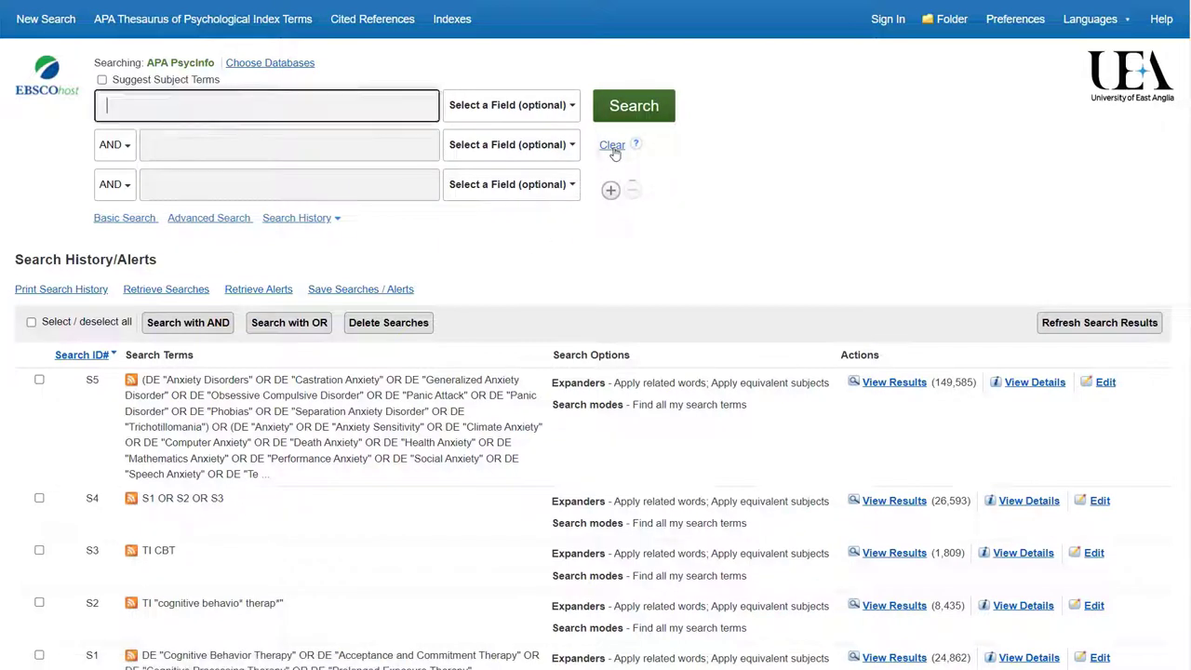
pyautogui.write('anxiety')
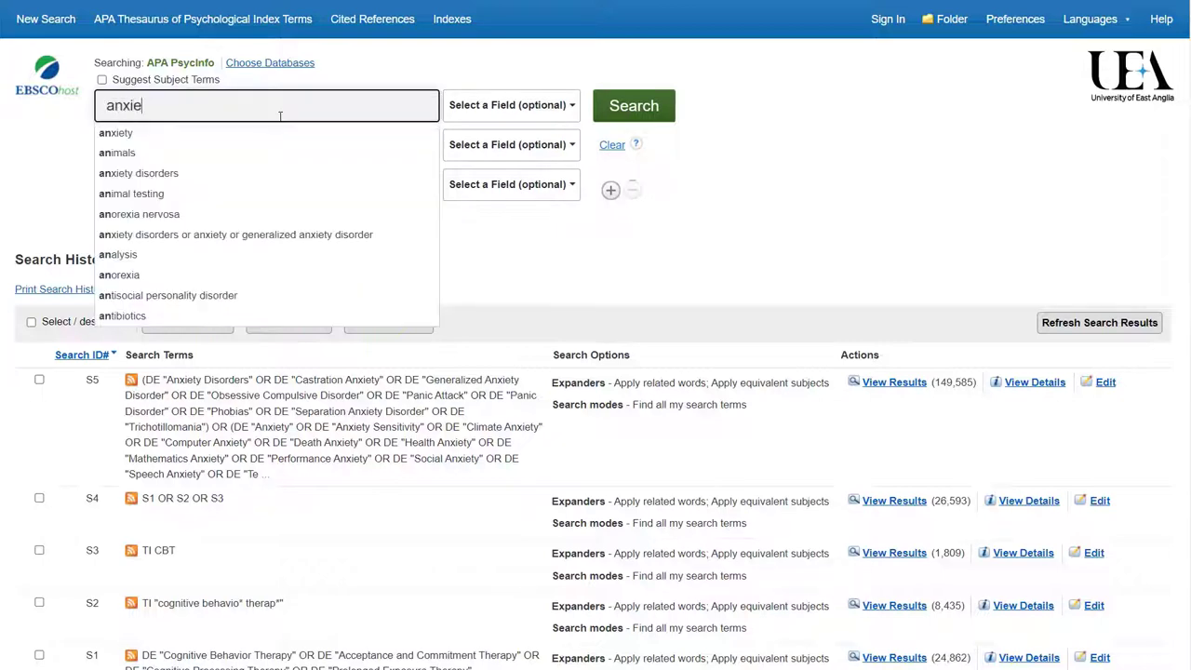
pyautogui.click(457, 106)
pyautogui.click(474, 176)
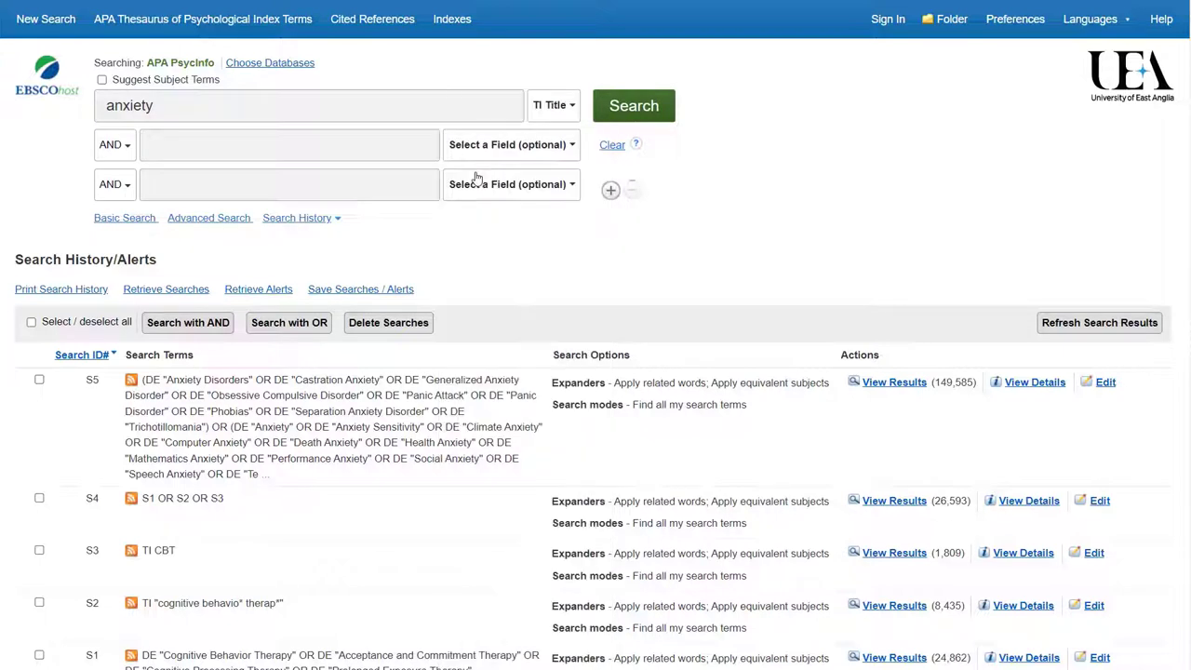
pyautogui.click(630, 119)
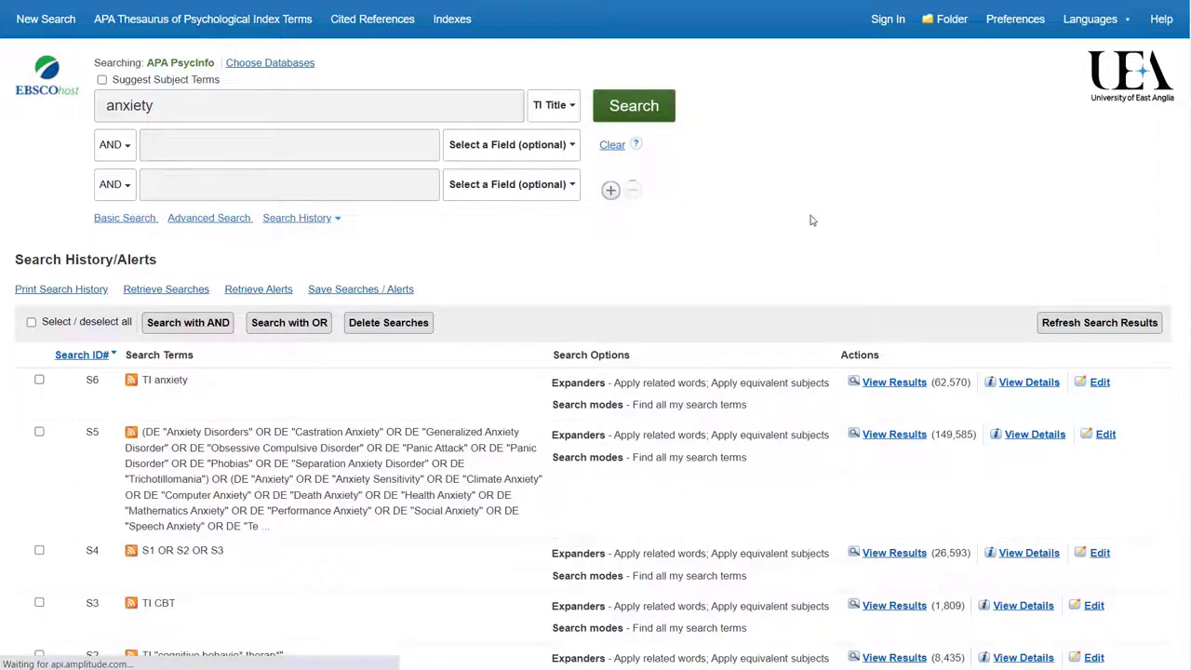
# Clear the search lines and combine the anxiety searches S5 and S6 with OR.
pyautogui.click(611, 146)
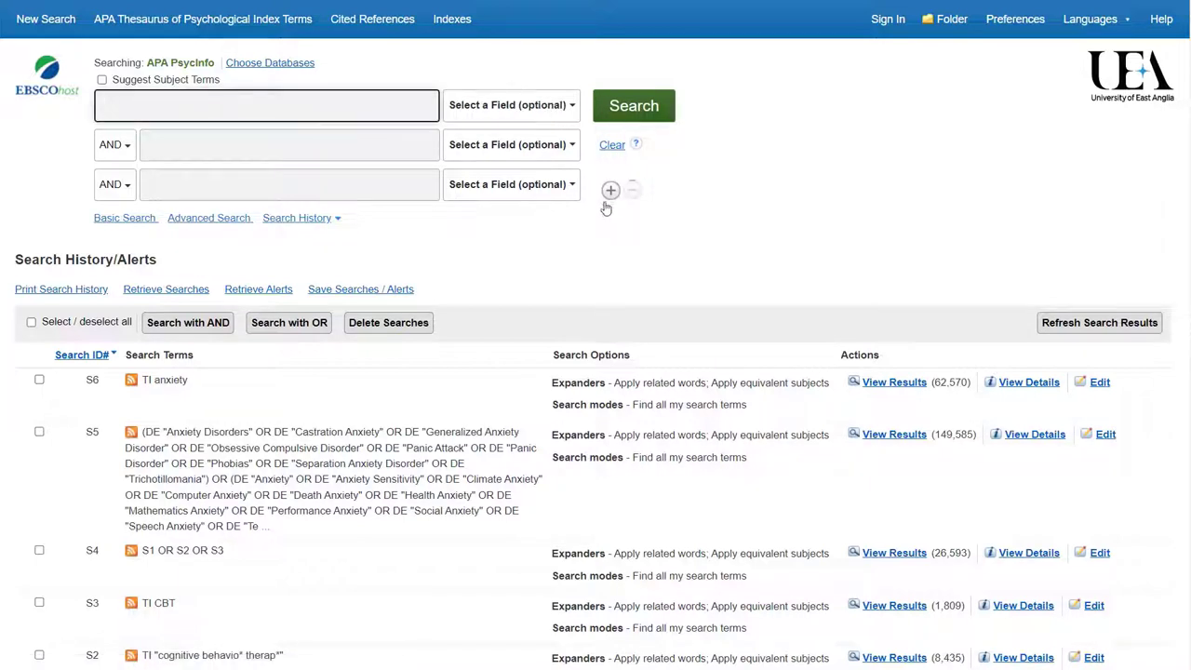
pyautogui.click(39, 433)
pyautogui.click(39, 379)
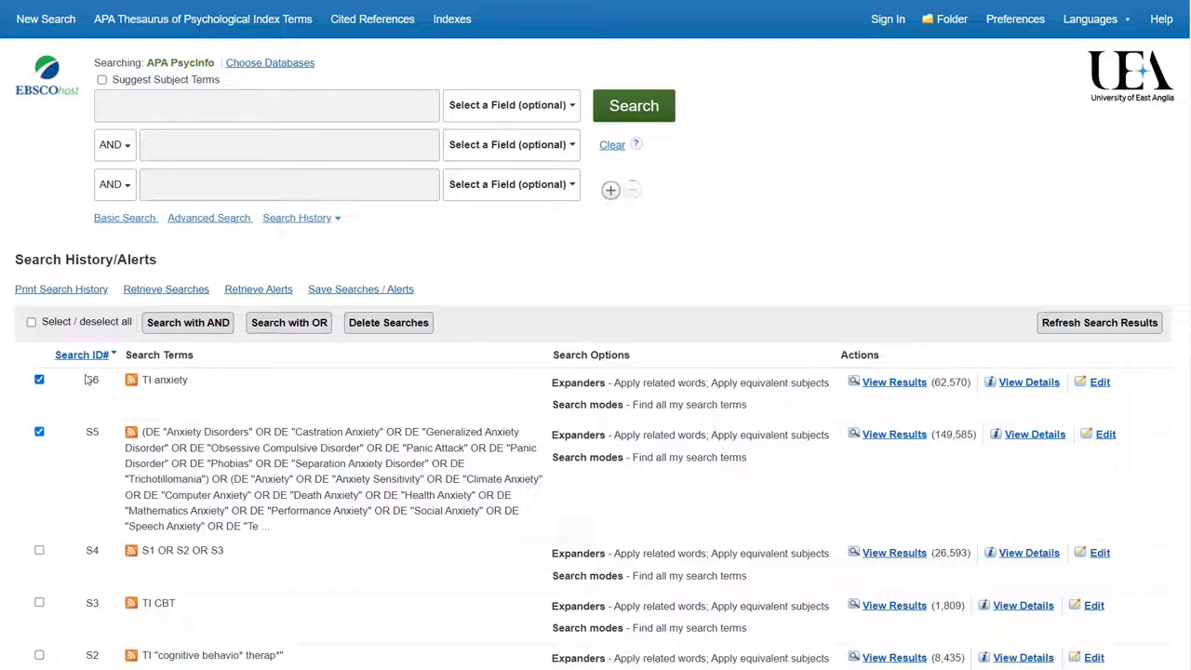
pyautogui.click(273, 326)
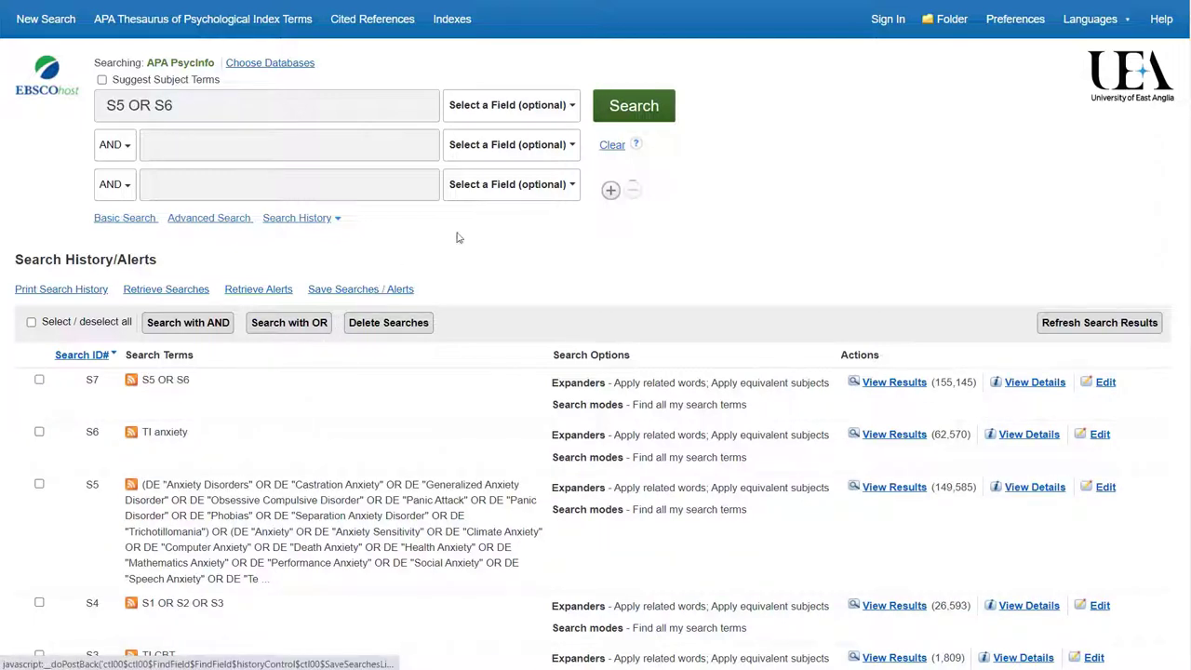
# Clear the search lines, combine searches S4 and S7 with AND, and look through the combined results.
pyautogui.click(612, 147)
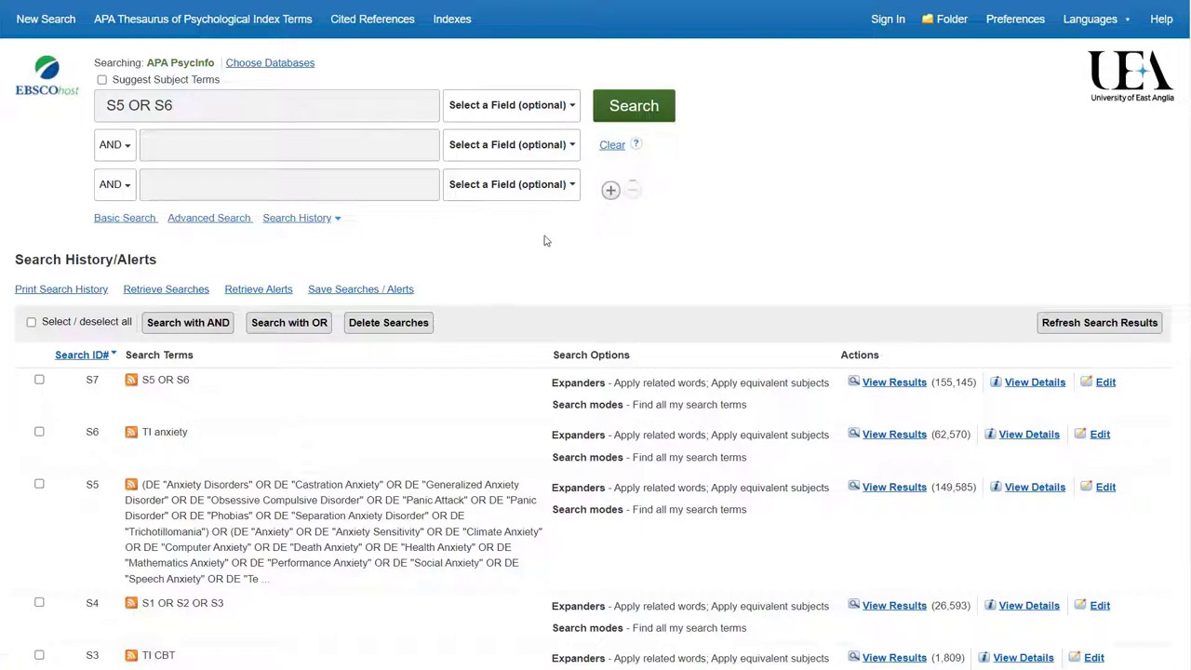
pyautogui.click(611, 146)
pyautogui.click(184, 328)
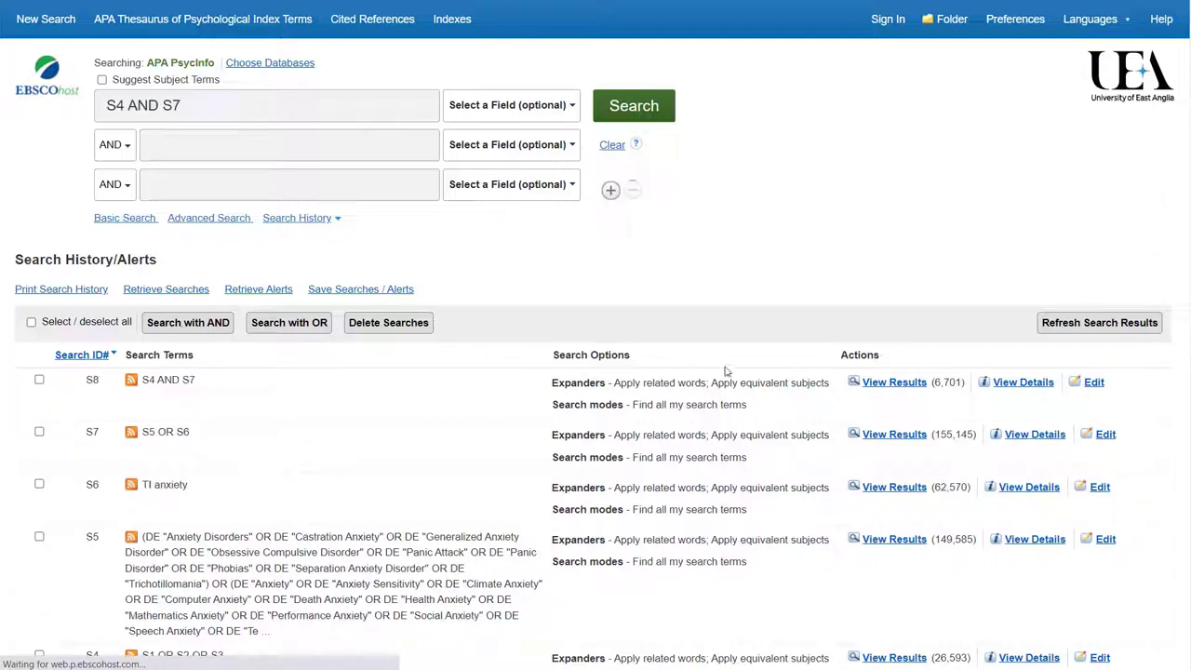
pyautogui.scroll(-3, 595, 372)
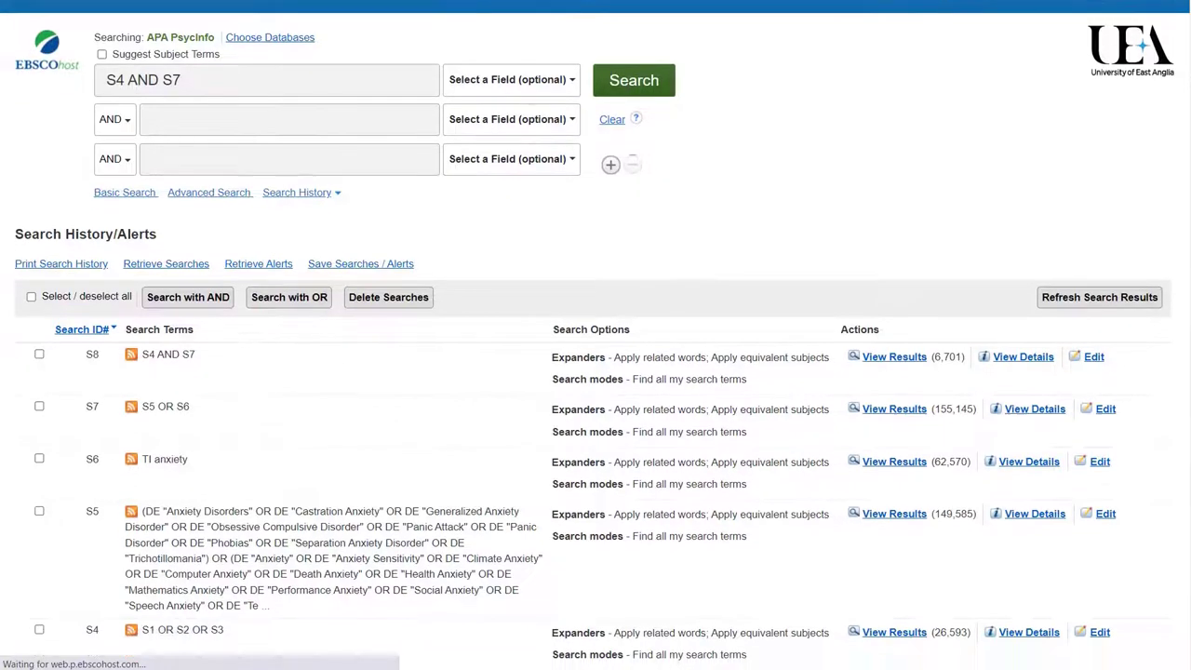
pyautogui.scroll(-4, 595, 335)
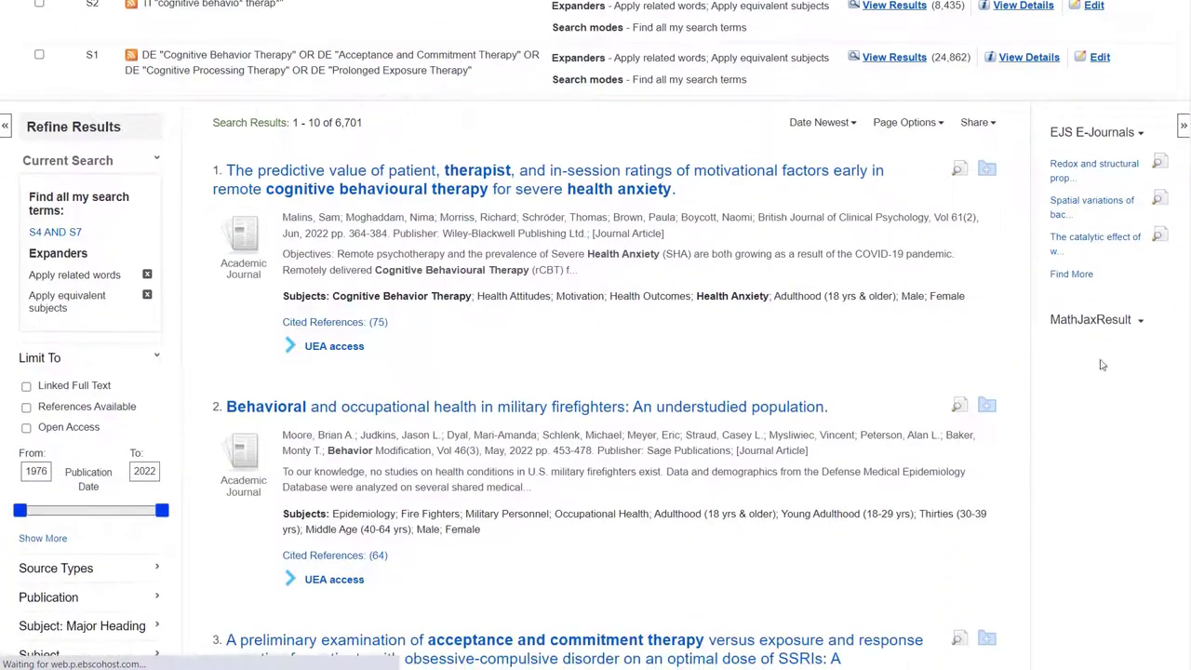
# Limit the combined S4 AND S7 results to publication dates from 2021.
pyautogui.doubleClick(37, 472)
pyautogui.write('2021')
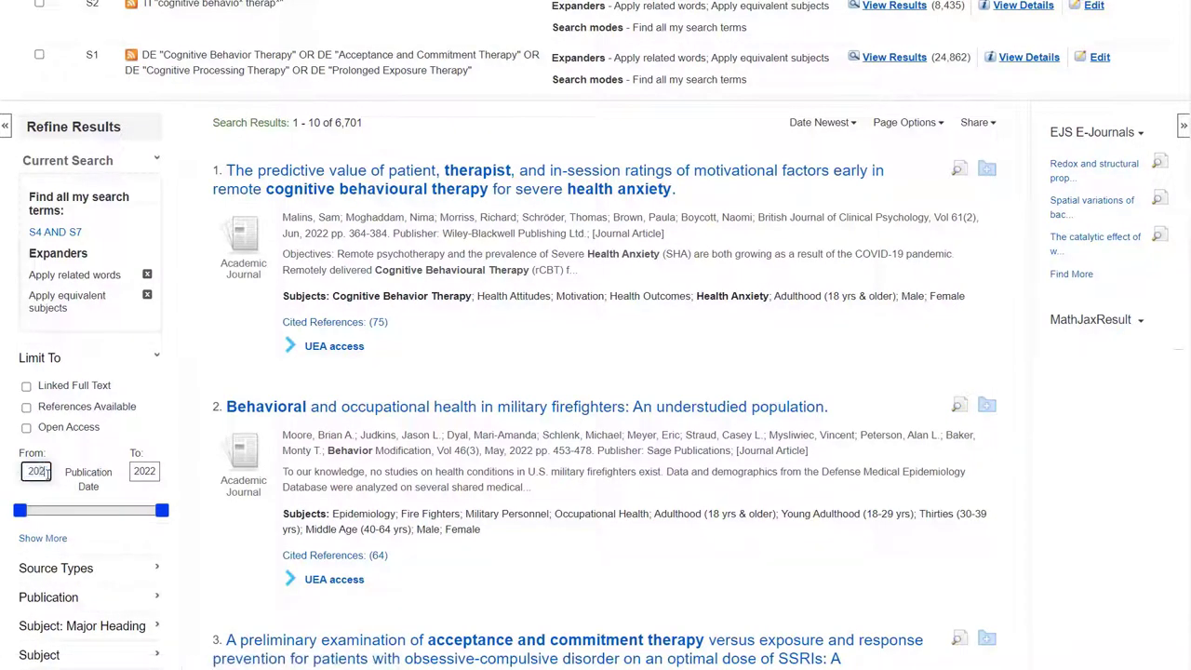
pyautogui.press('Return')
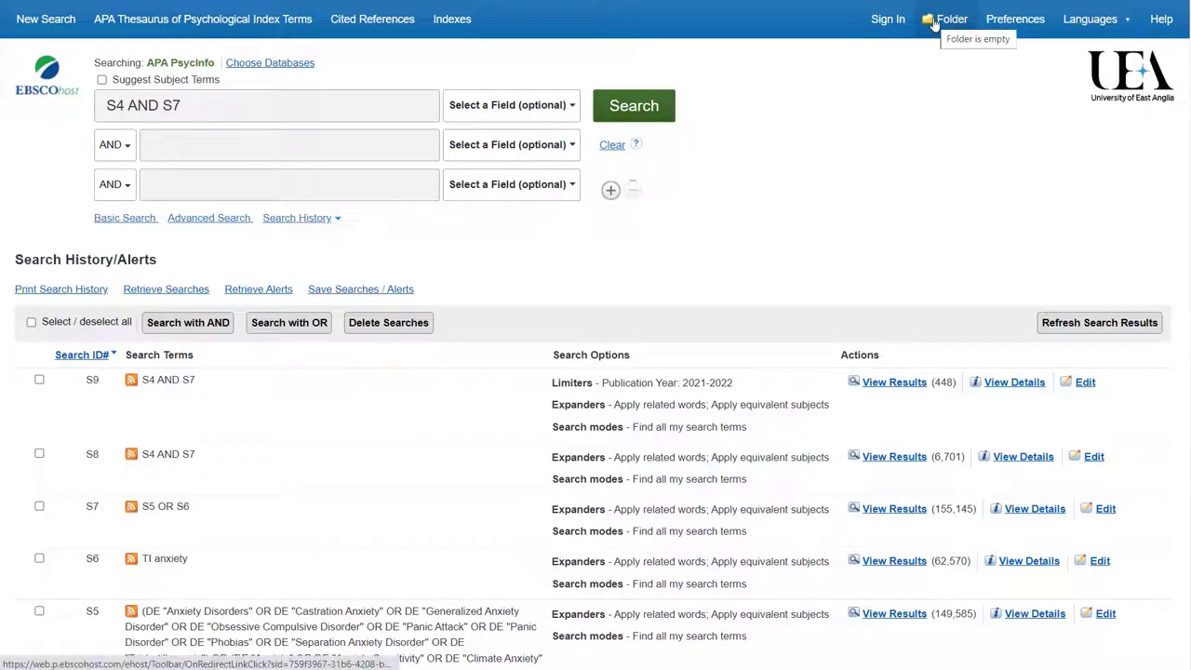
# Sign in to the personal account and review the search history lines from S9 down to S1.
pyautogui.click(885, 21)
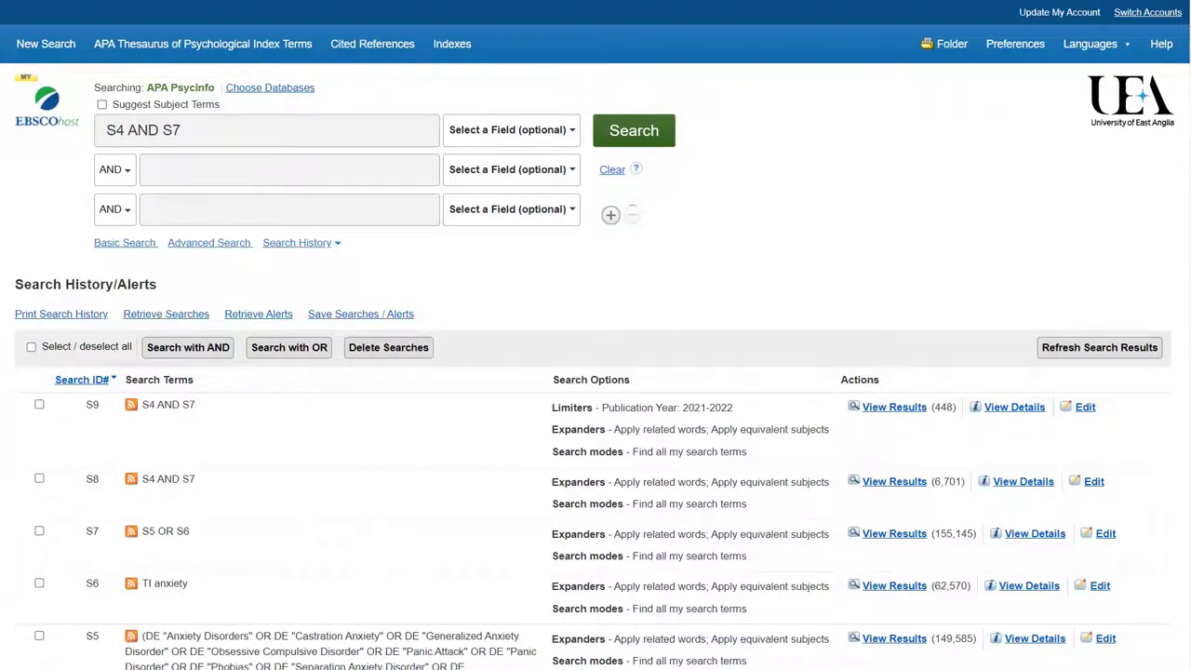
pyautogui.scroll(-2, 595, 335)
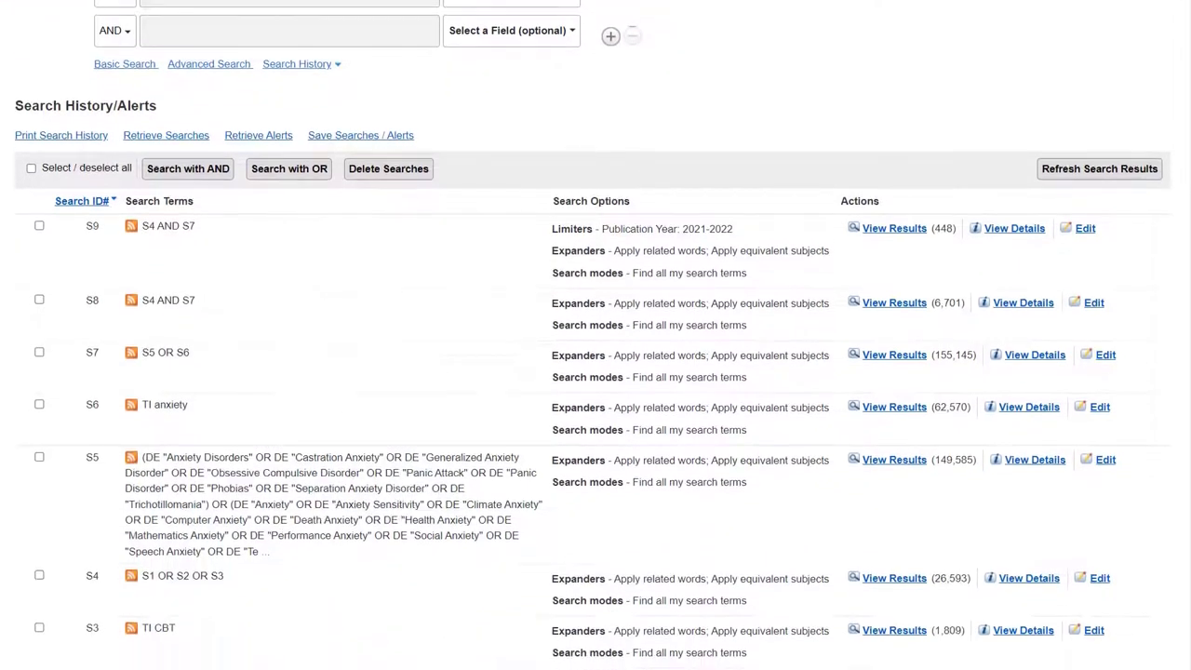
pyautogui.scroll(-1, 596, 335)
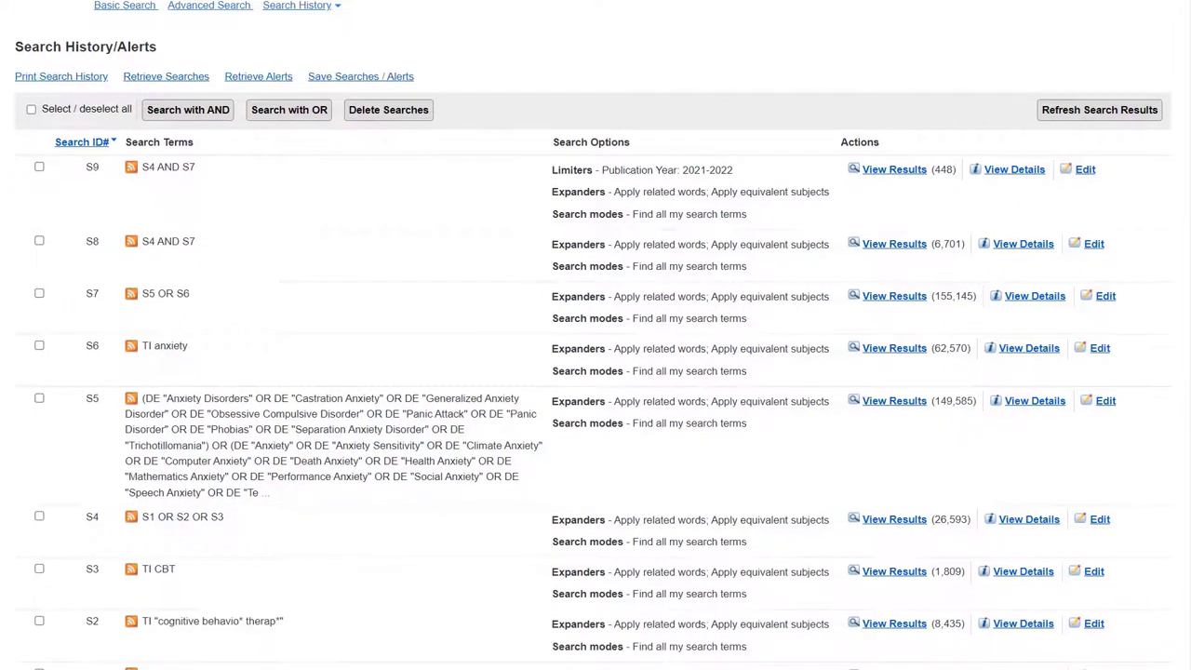
pyautogui.scroll(-1, 596, 335)
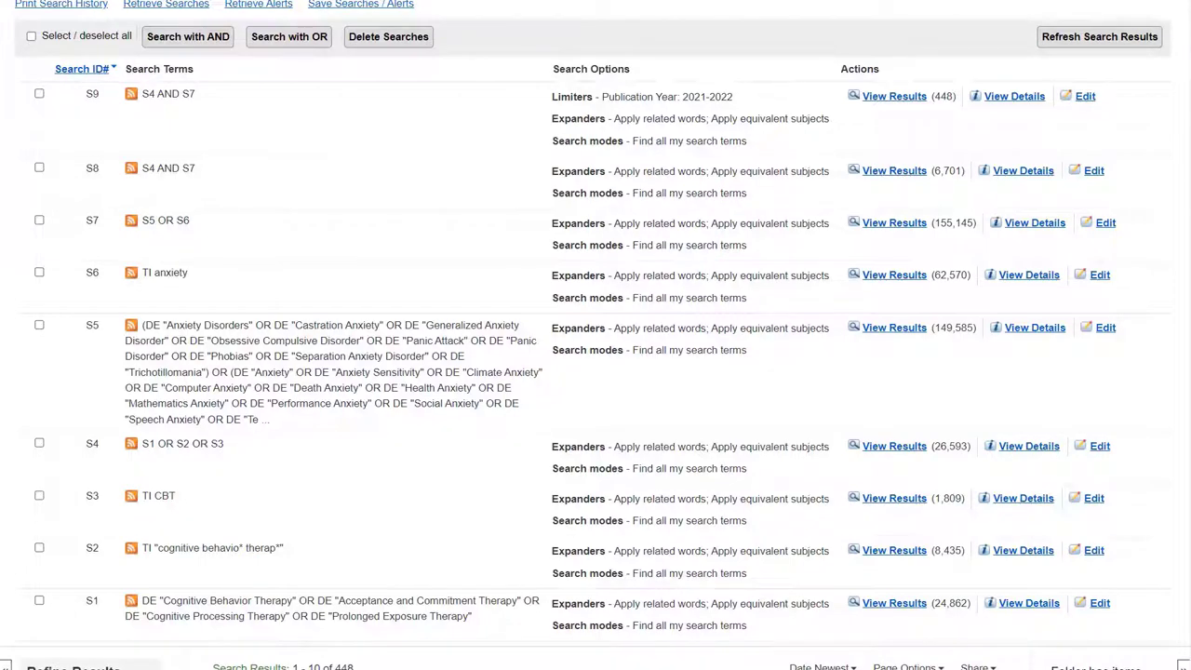
pyautogui.scroll(3, 596, 335)
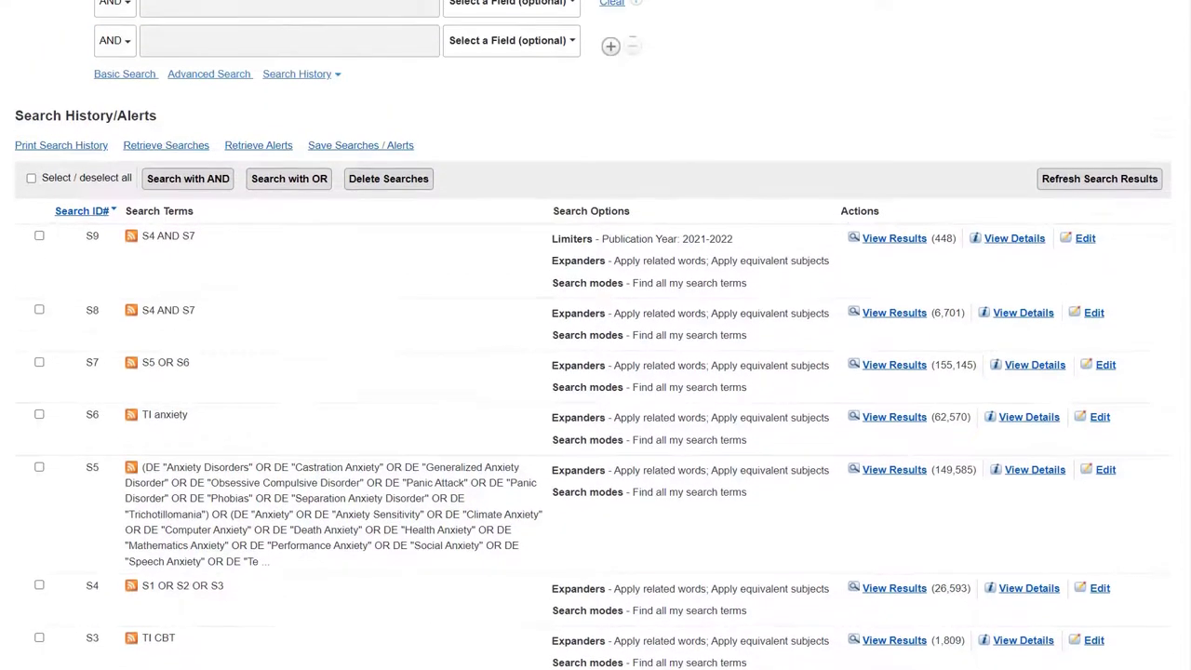
pyautogui.scroll(3, 596, 335)
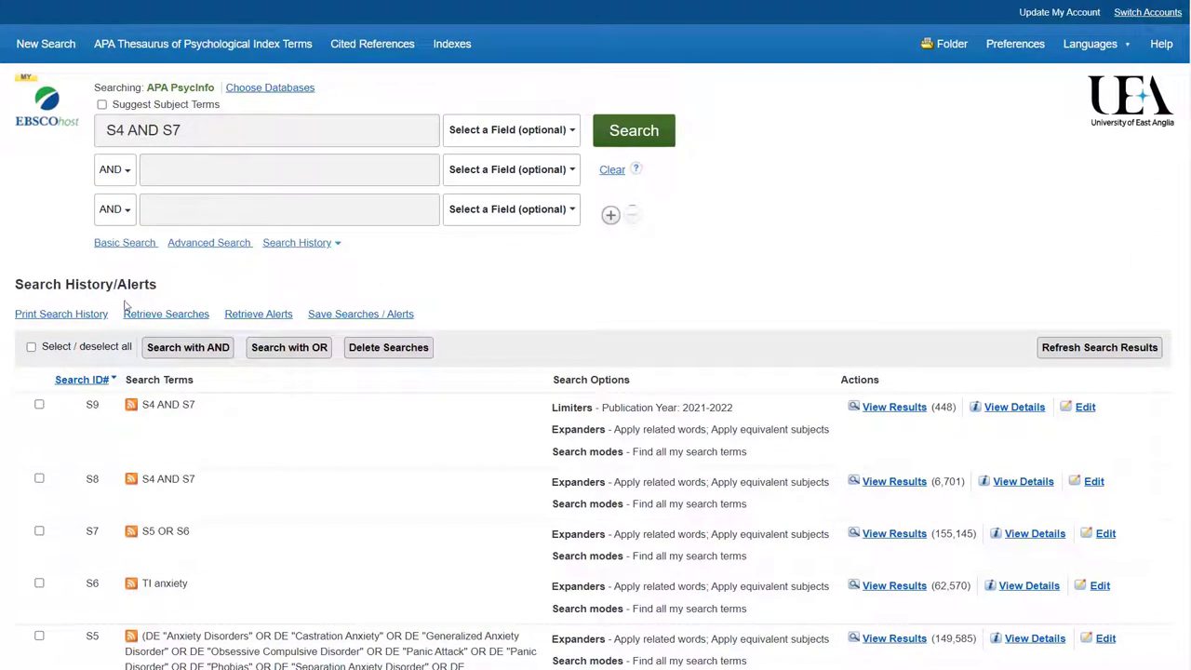
# Select all searches in the history and save them as a permanent saved search named "Example Search Terms".
pyautogui.click(30, 348)
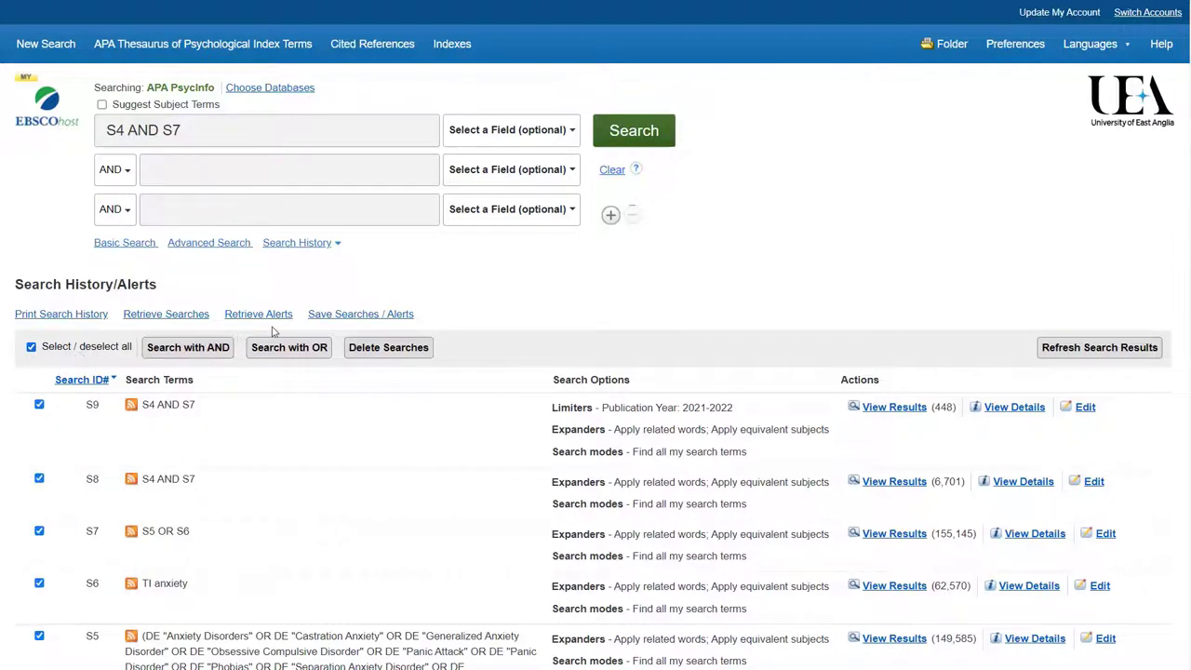
pyautogui.click(335, 315)
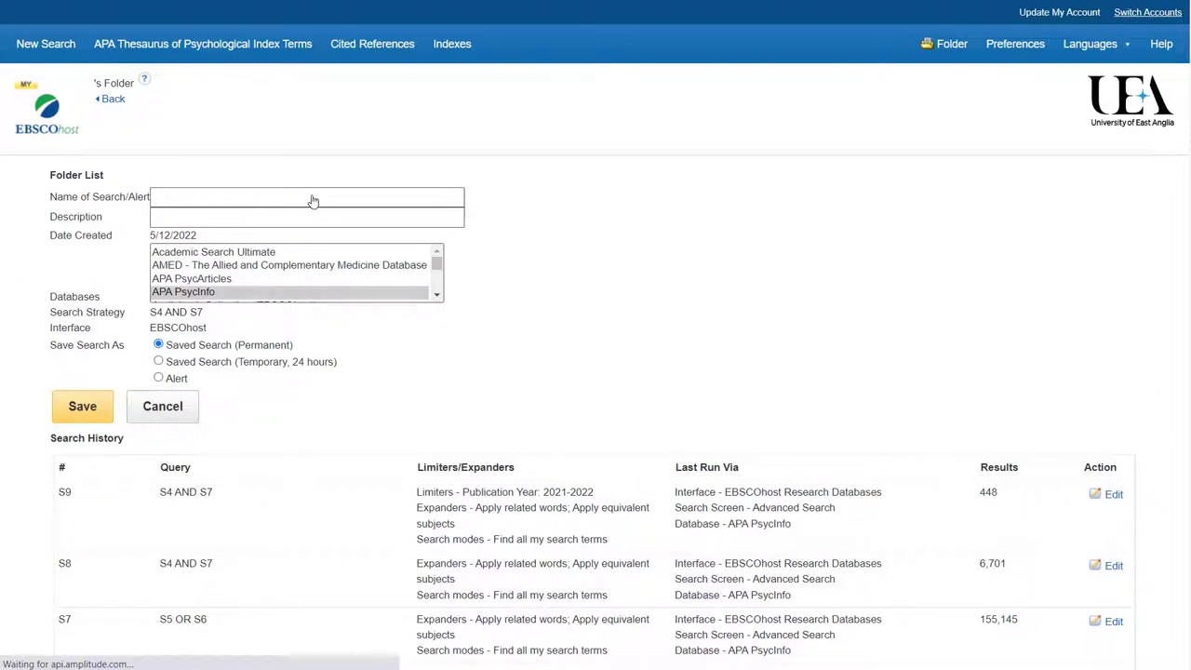
pyautogui.click(215, 198)
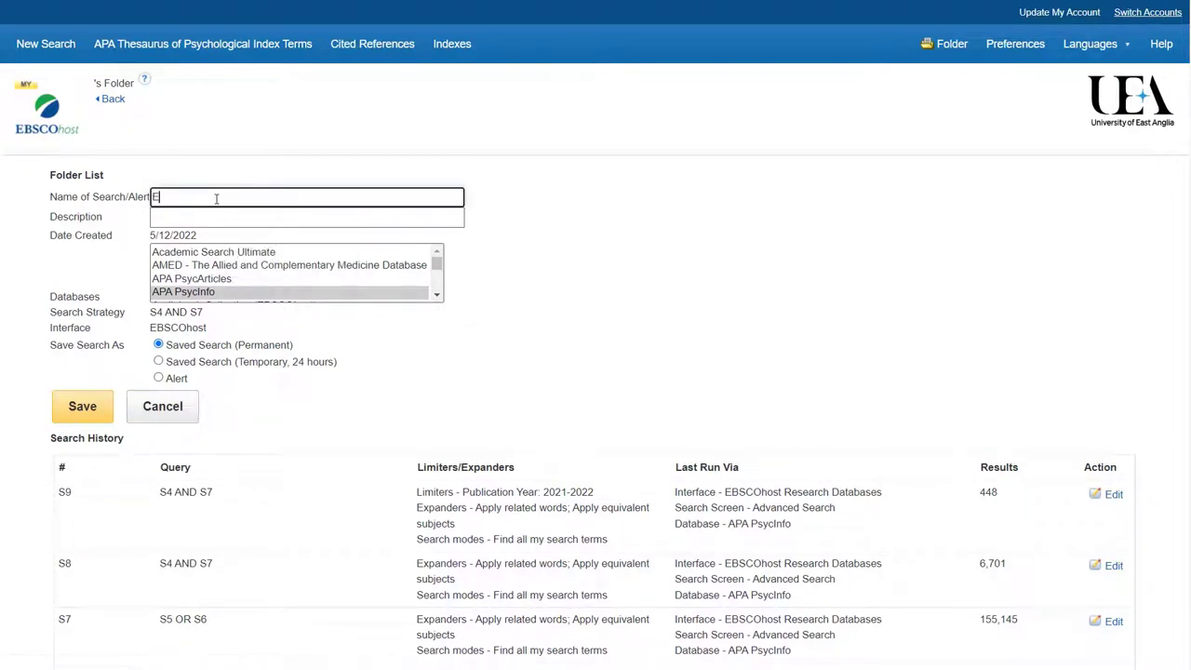
pyautogui.write('Example Search Terms')
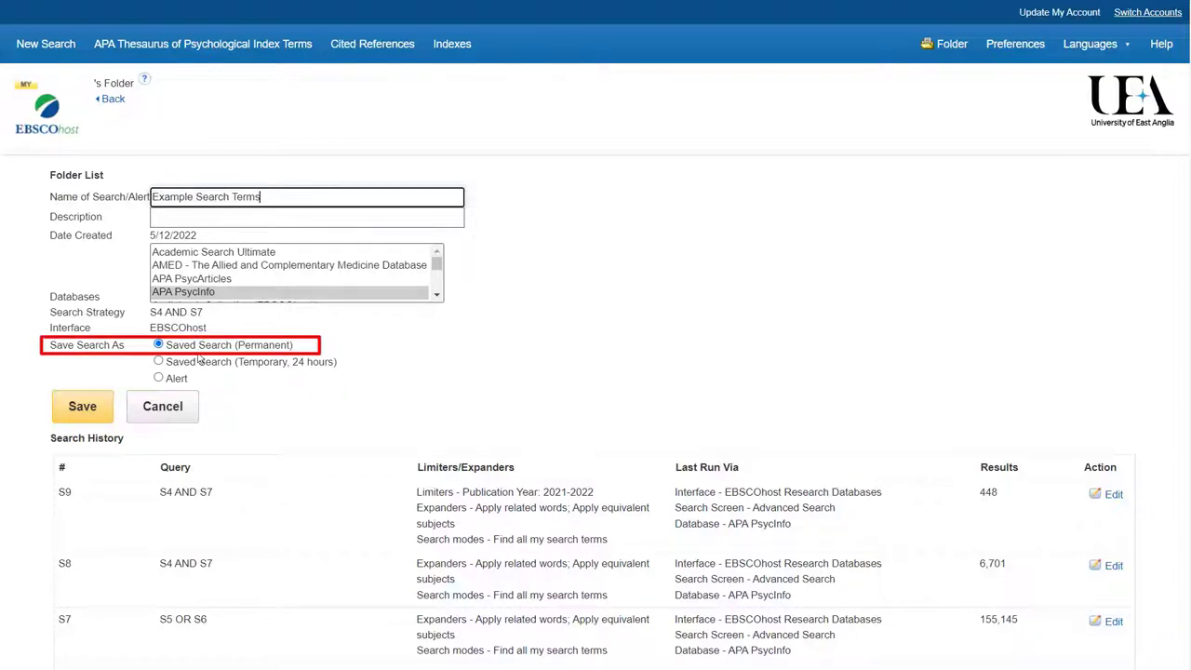
pyautogui.click(93, 405)
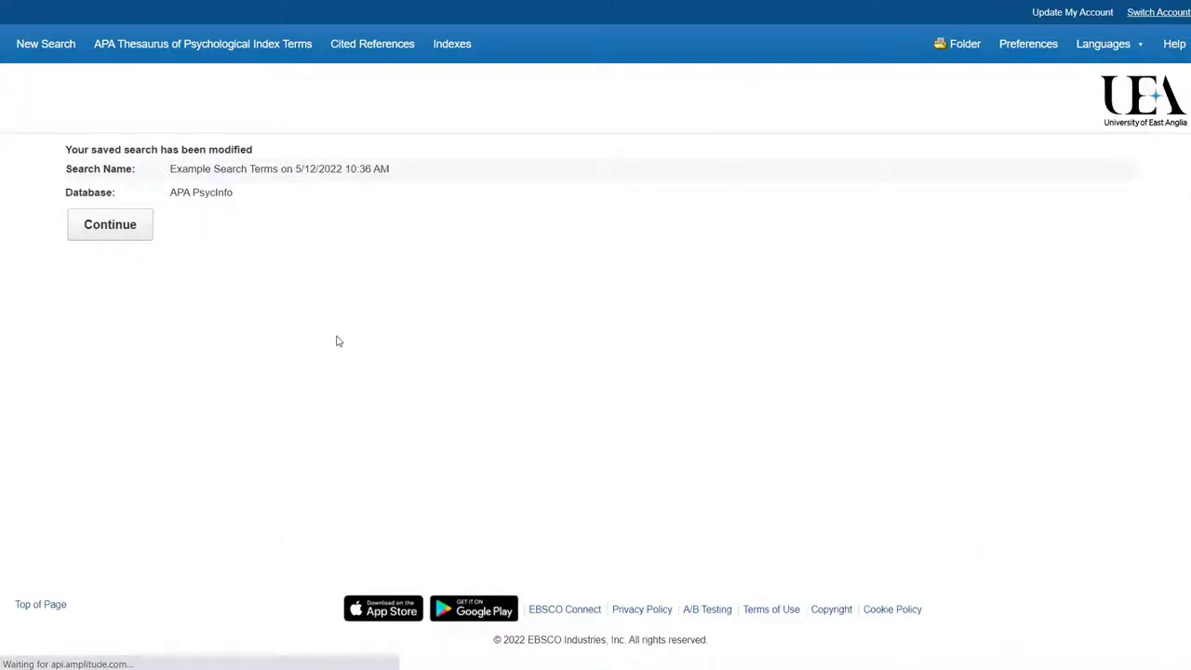
# Find "Example Search Terms" among the folder's saved searches, retrieve it, and rerun search S18.
pyautogui.click(110, 225)
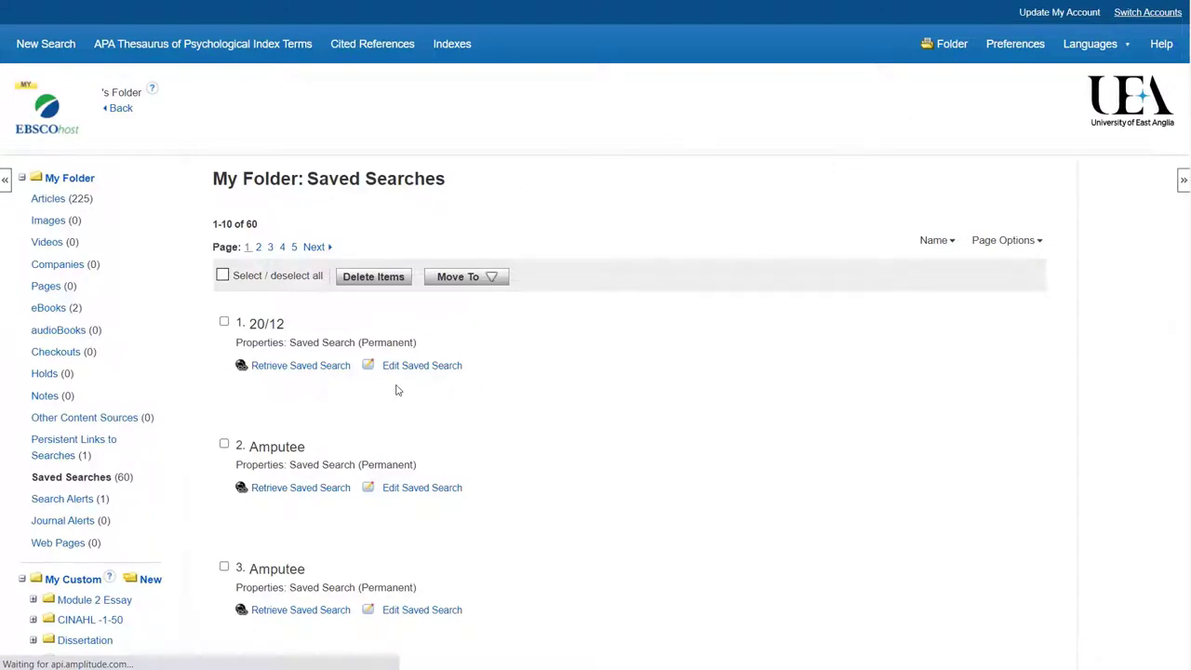
pyautogui.scroll(-6, 718, 394)
pyautogui.scroll(-3, 328, 513)
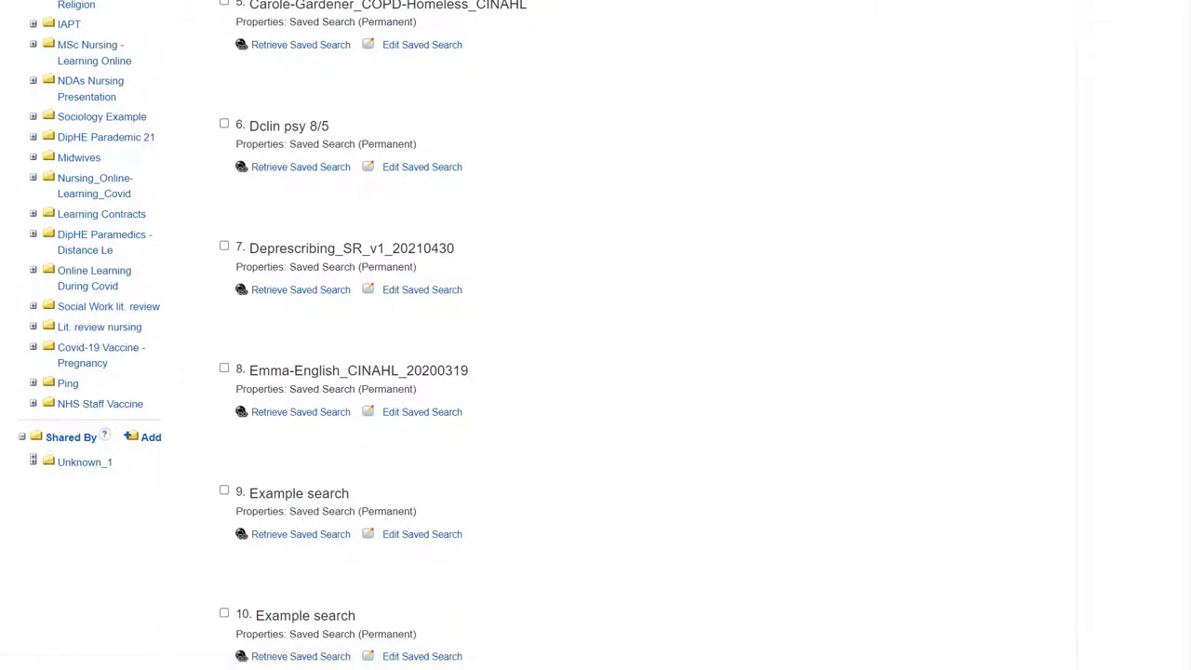
pyautogui.scroll(-5, 312, 503)
pyautogui.click(251, 594)
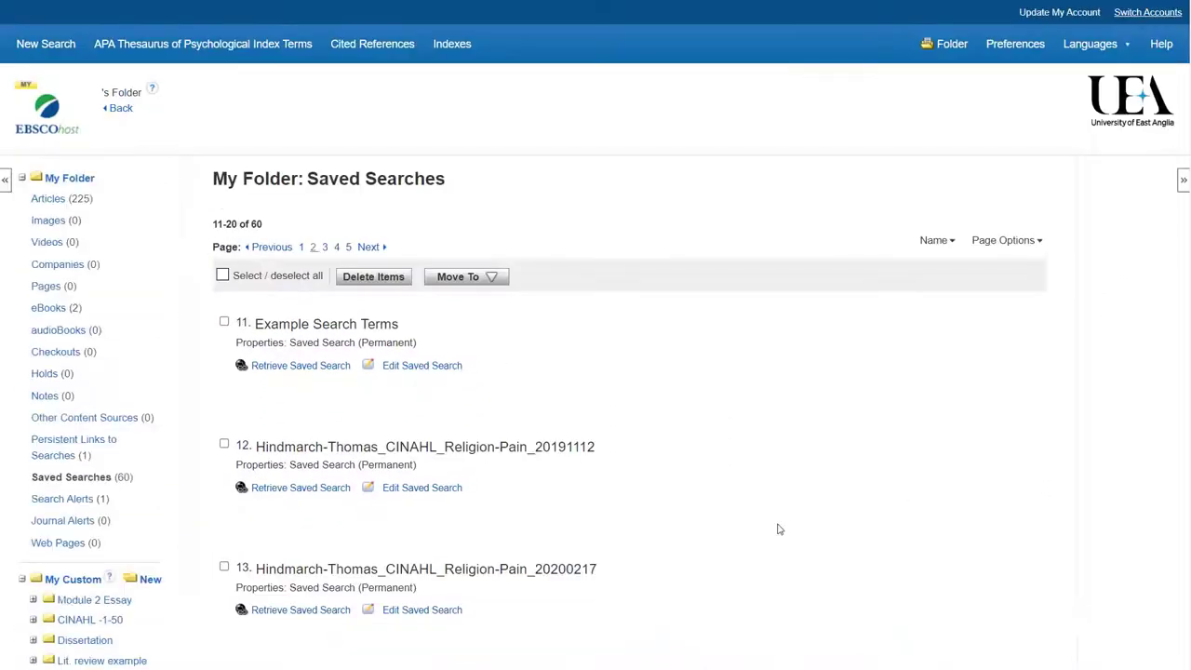
pyautogui.click(327, 370)
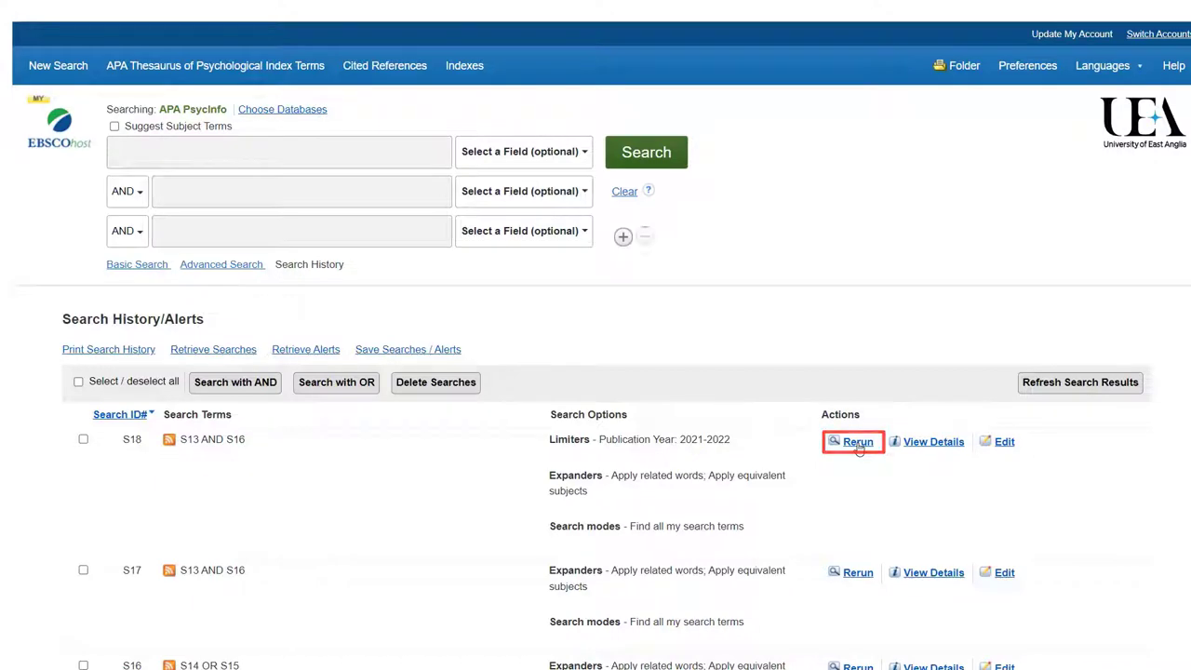
pyautogui.click(858, 445)
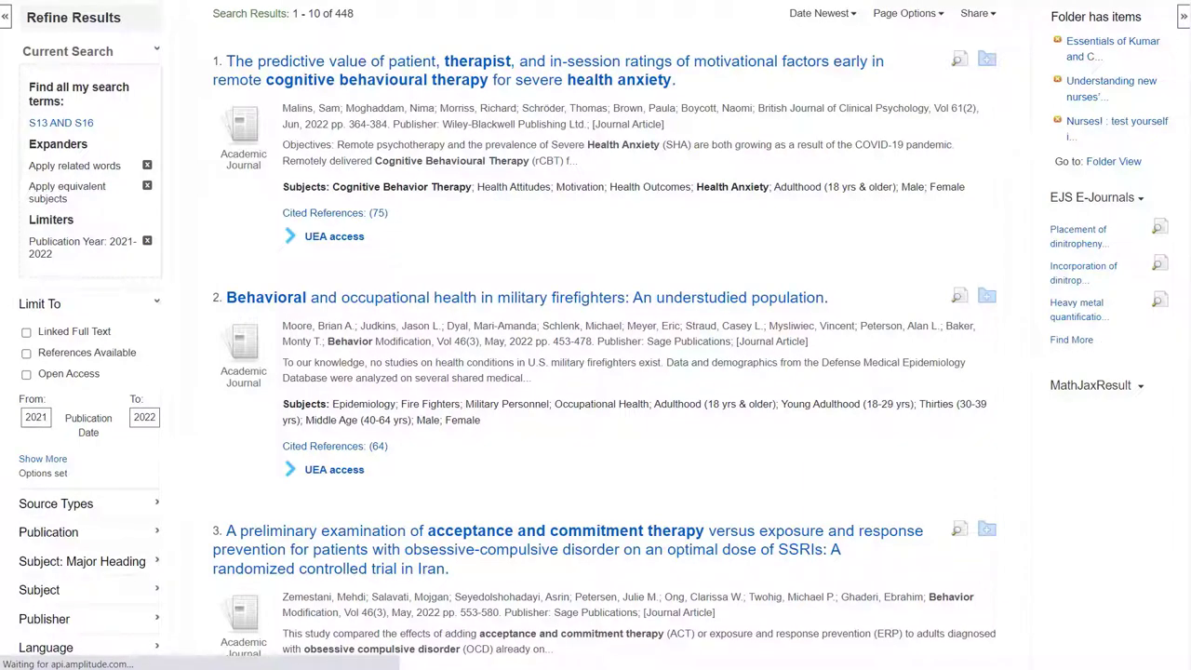
# Open the option to e-mail a link to the exported results, choose RIS Format, and go back without sending.
pyautogui.scroll(2, 596, 339)
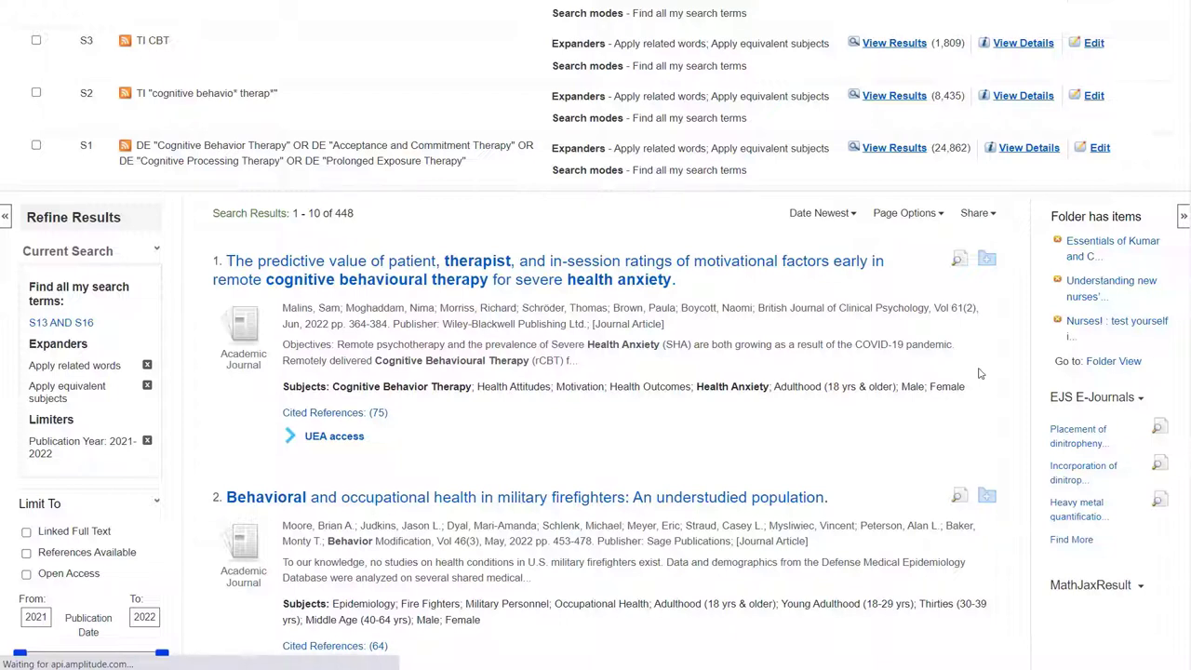
pyautogui.click(977, 214)
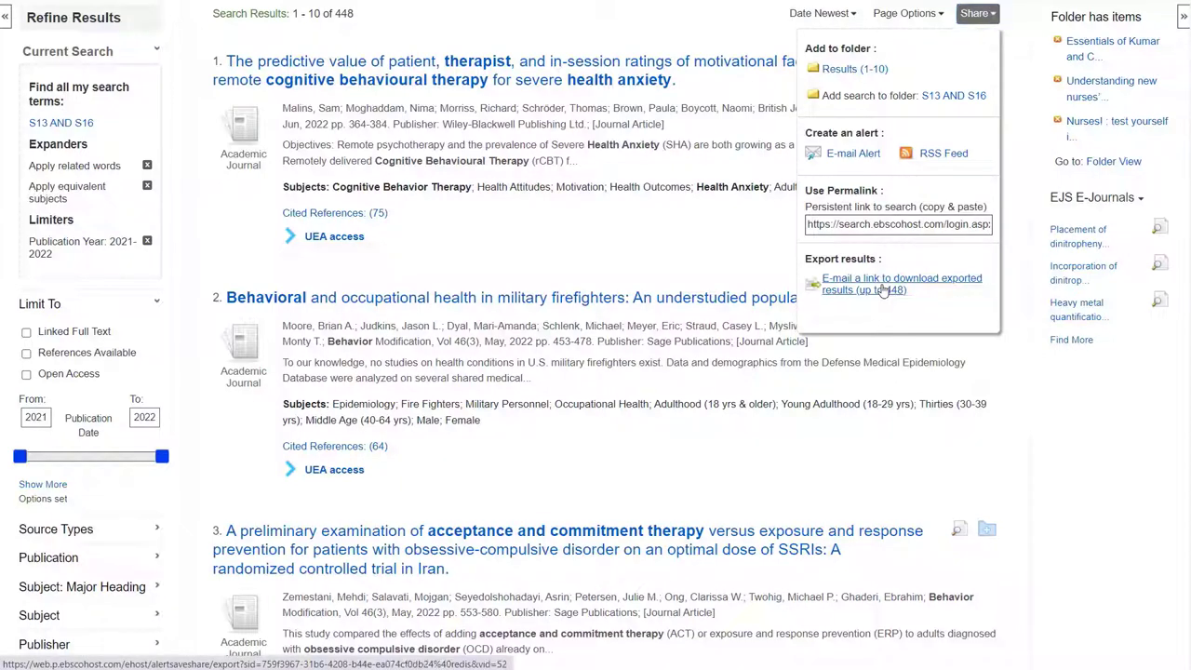
pyautogui.click(883, 290)
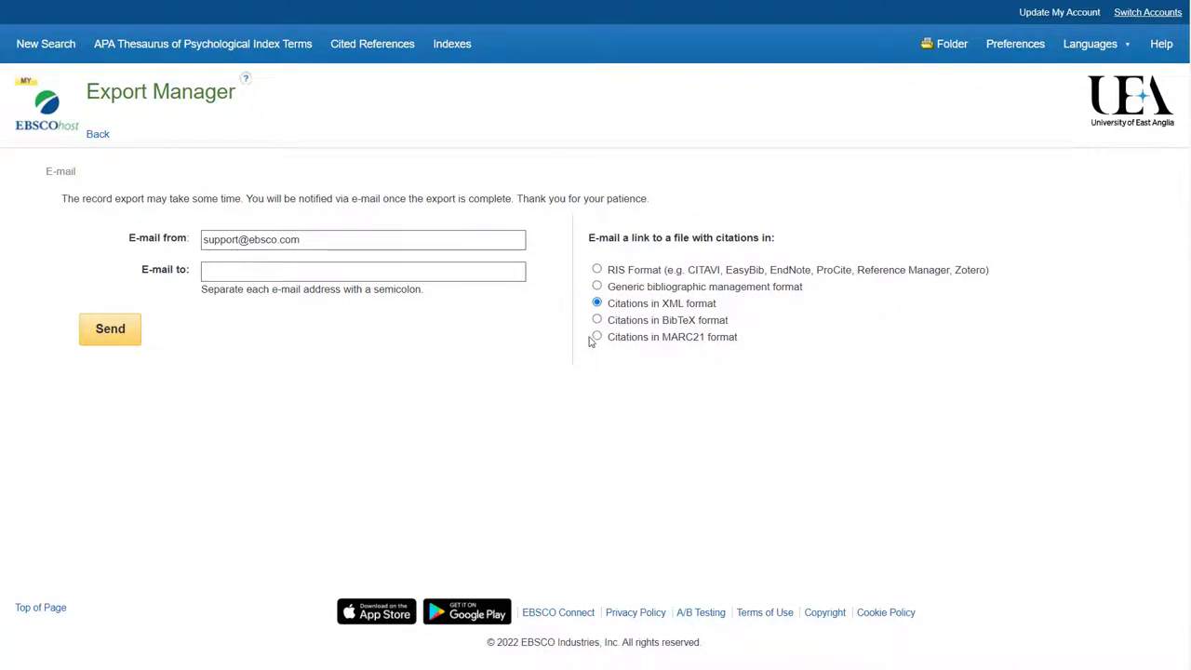
pyautogui.click(598, 270)
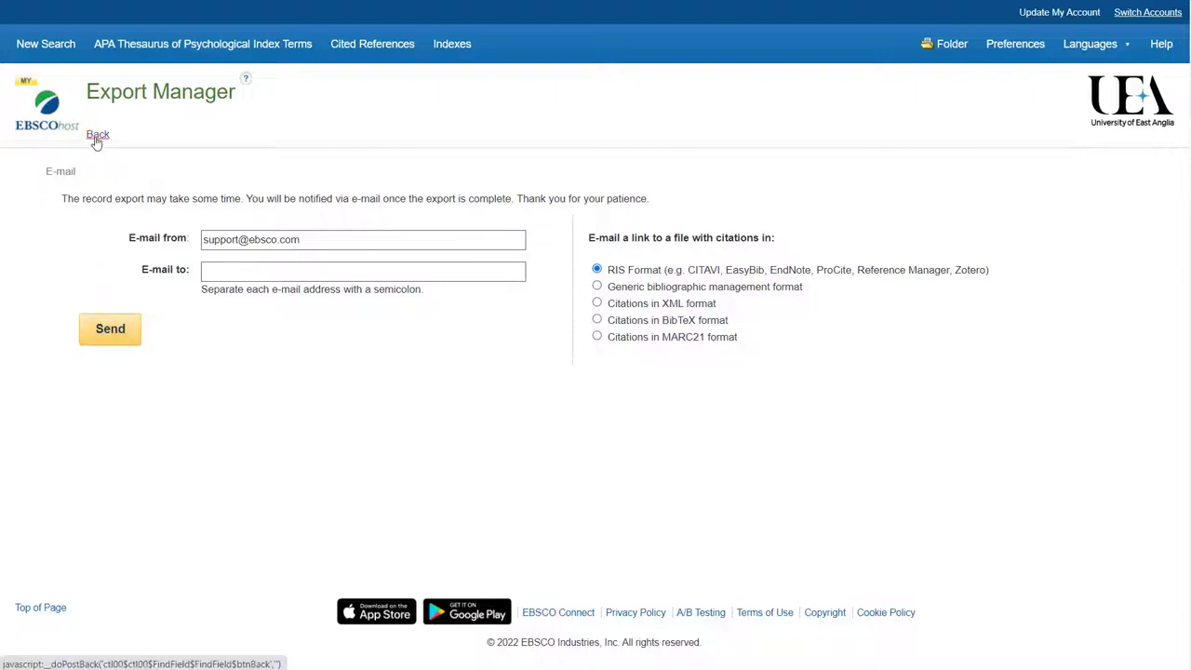
pyautogui.click(97, 136)
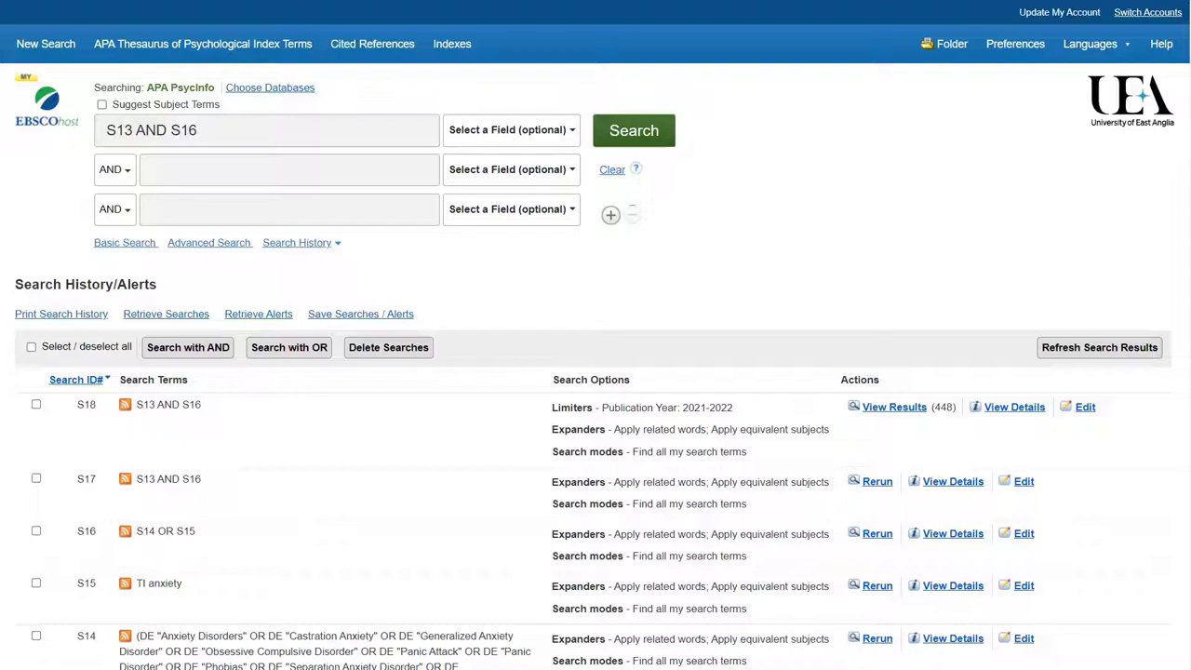
# Set the results list to show 50 results per page.
pyautogui.scroll(-8, 595, 372)
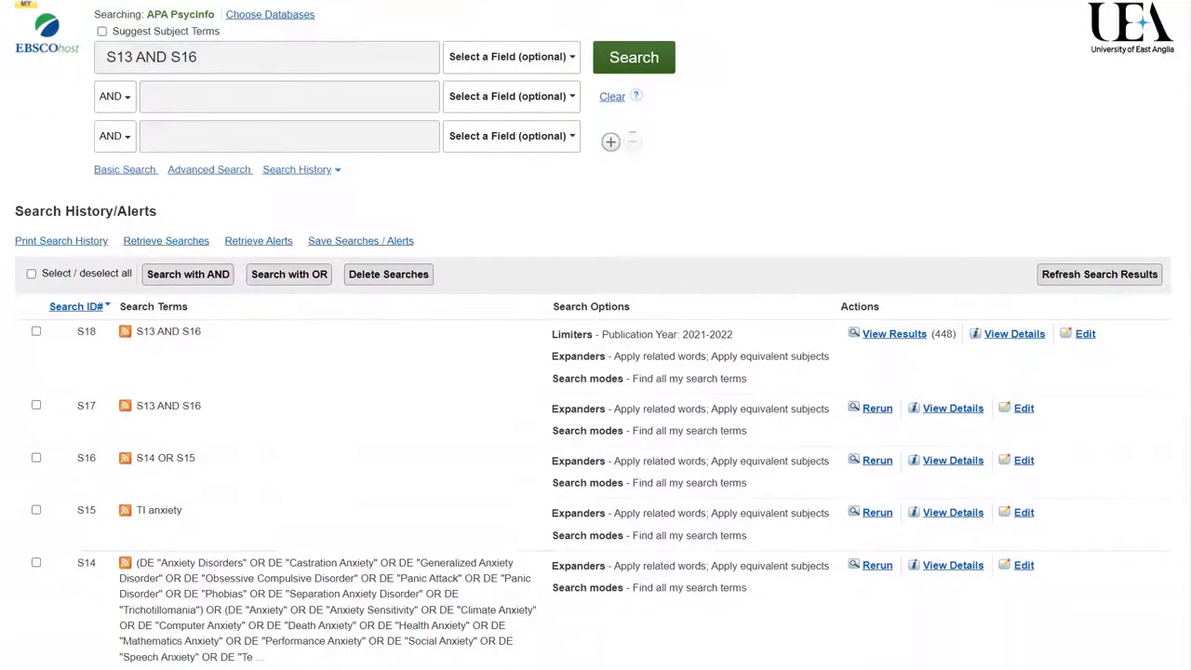
pyautogui.scroll(-12, 595, 372)
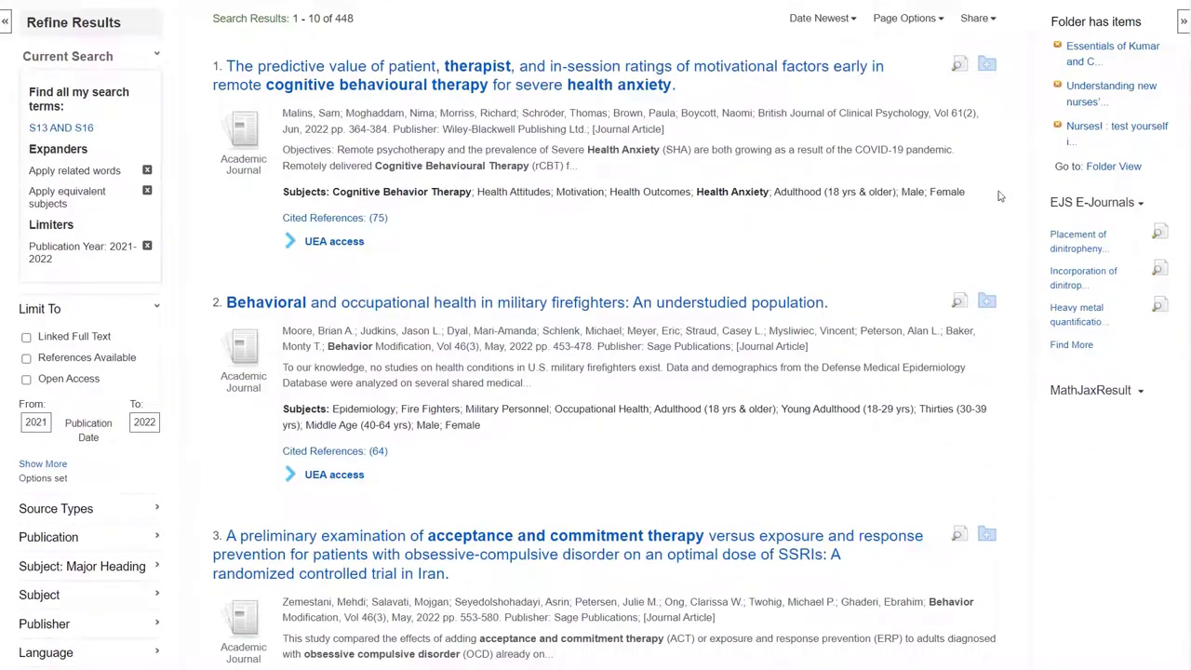
pyautogui.click(984, 67)
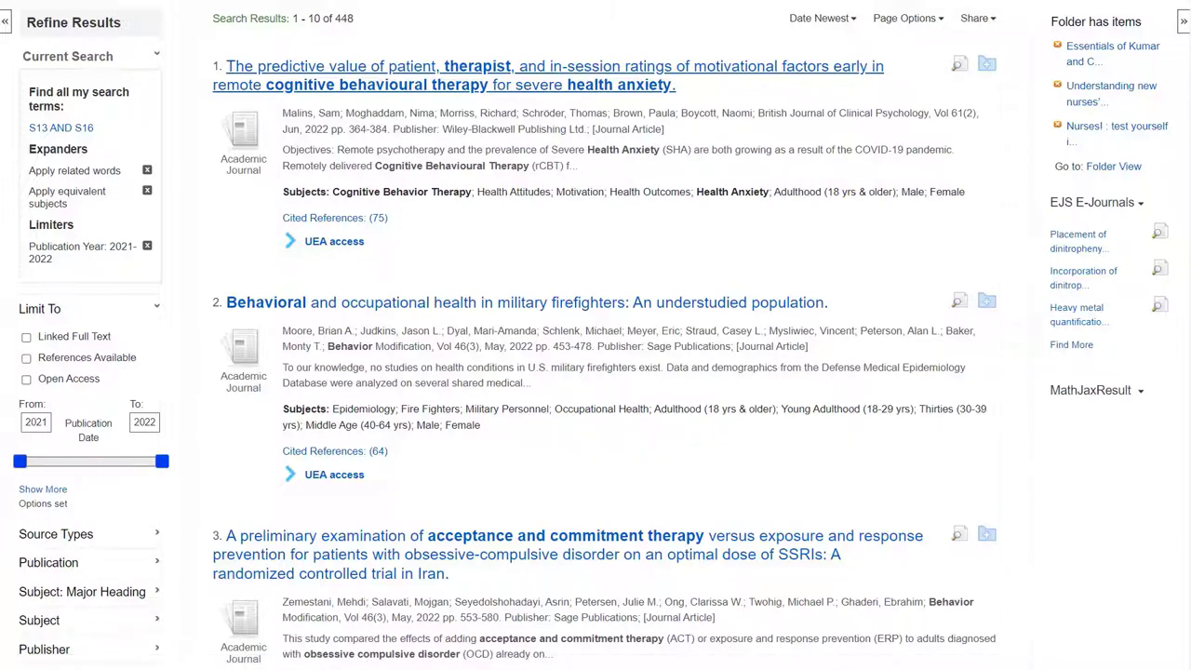
pyautogui.scroll(2, 927, 198)
pyautogui.click(928, 191)
pyautogui.click(795, 499)
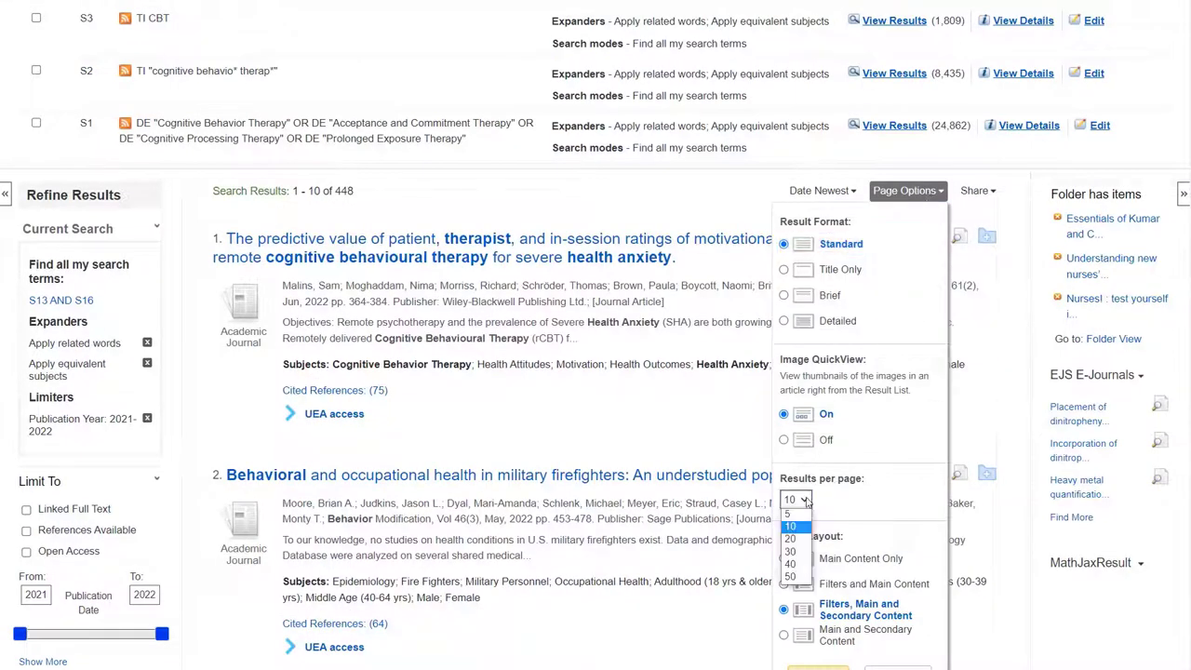
pyautogui.click(791, 578)
pyautogui.scroll(-1, 819, 521)
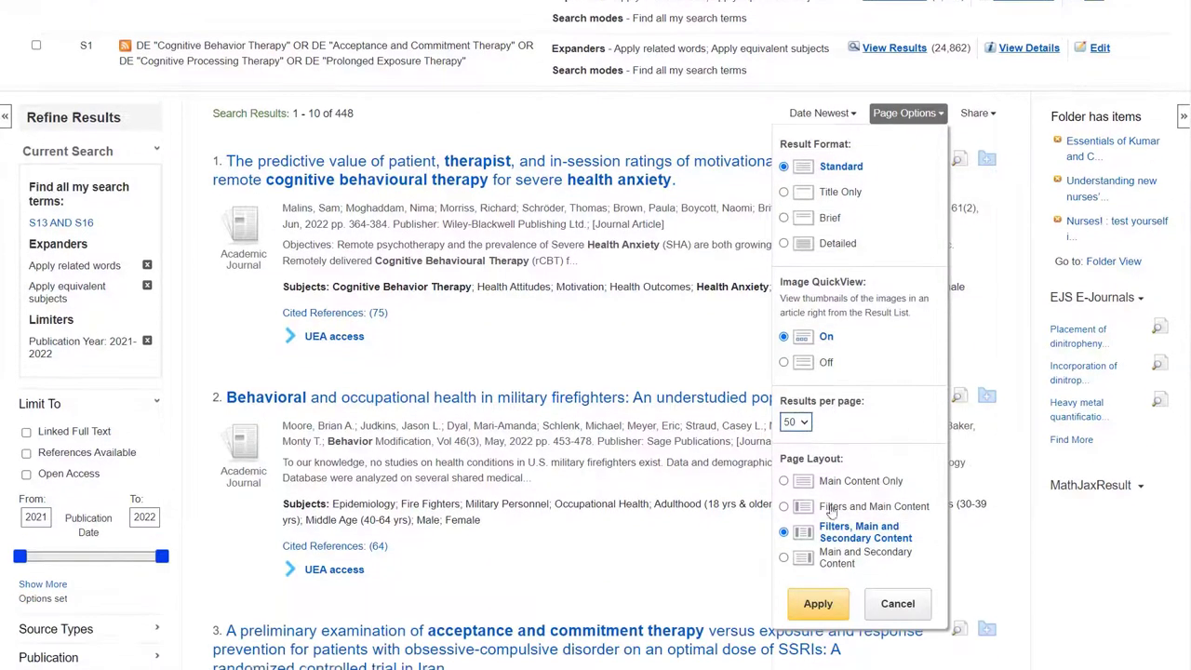
pyautogui.click(819, 604)
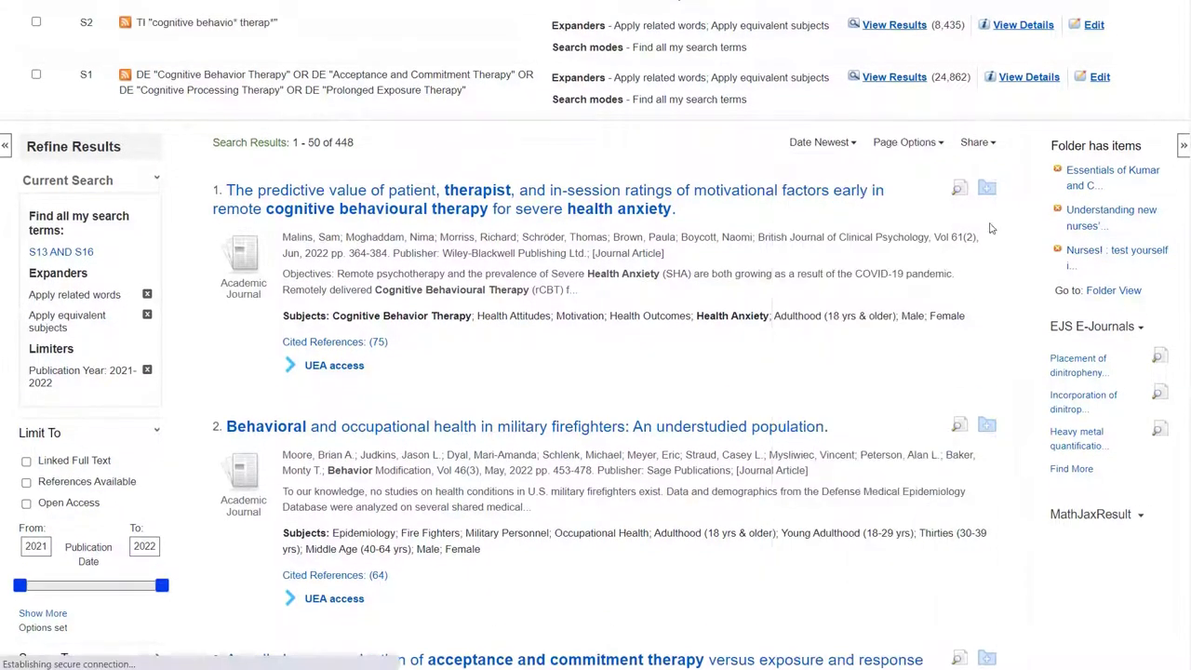
# Add results 1-50 to My Folder.
pyautogui.click(985, 149)
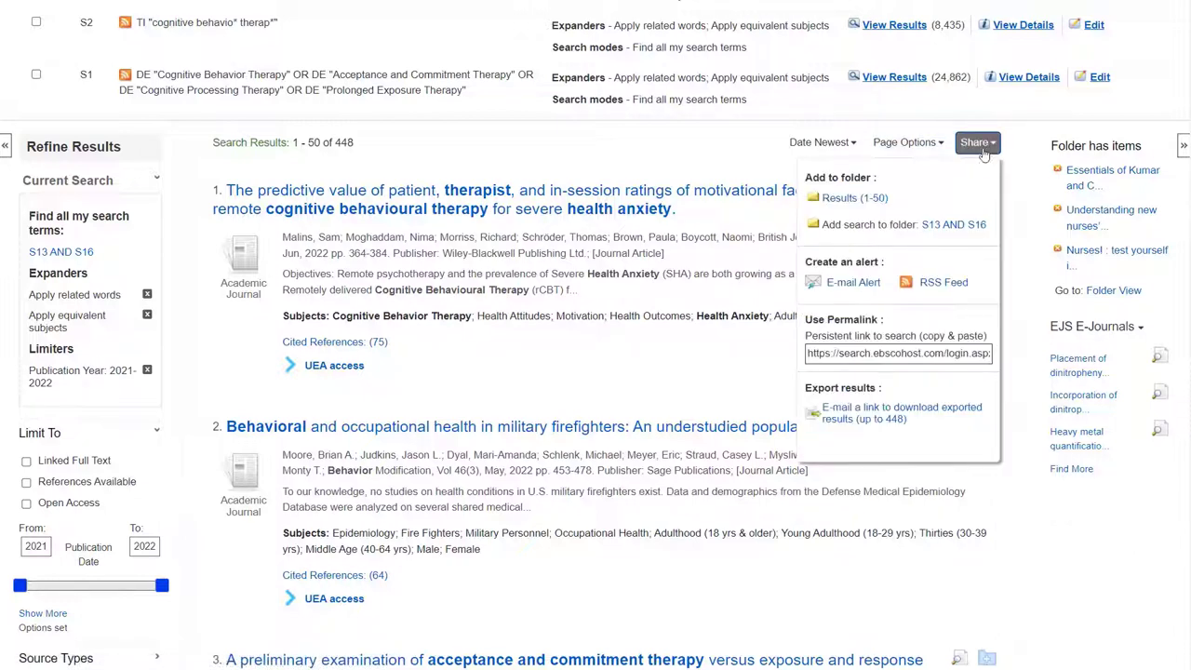
pyautogui.click(874, 199)
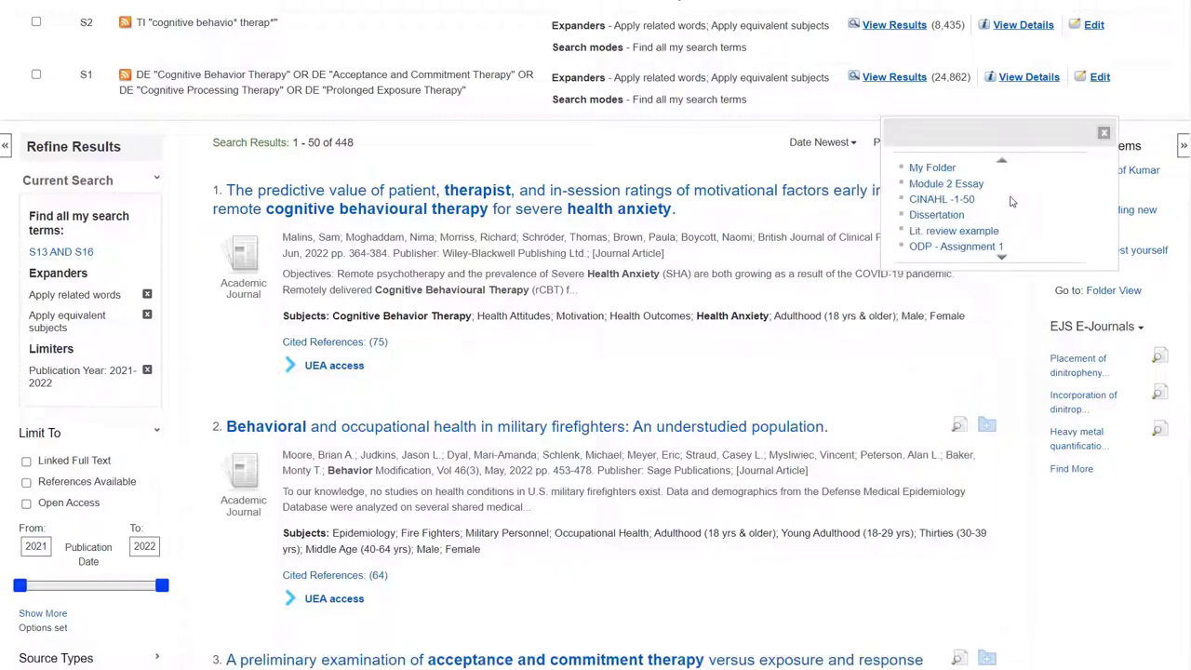
pyautogui.click(932, 168)
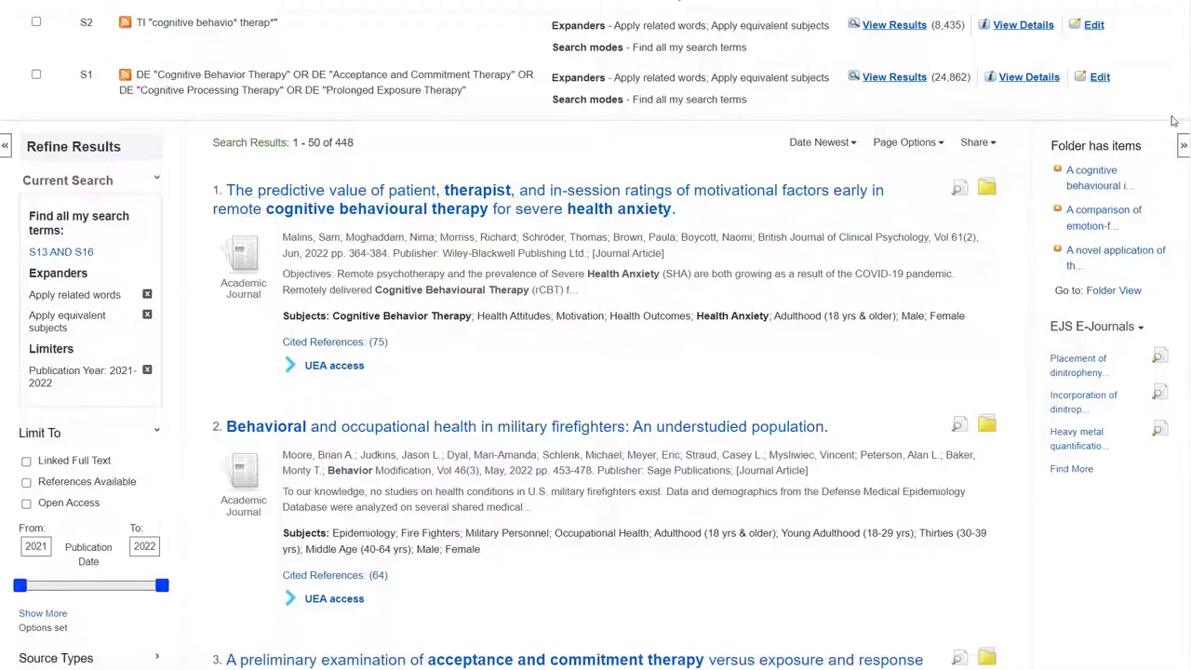
# Open the folder, select the first two articles, and open the export options for them.
pyautogui.scroll(10, 595, 335)
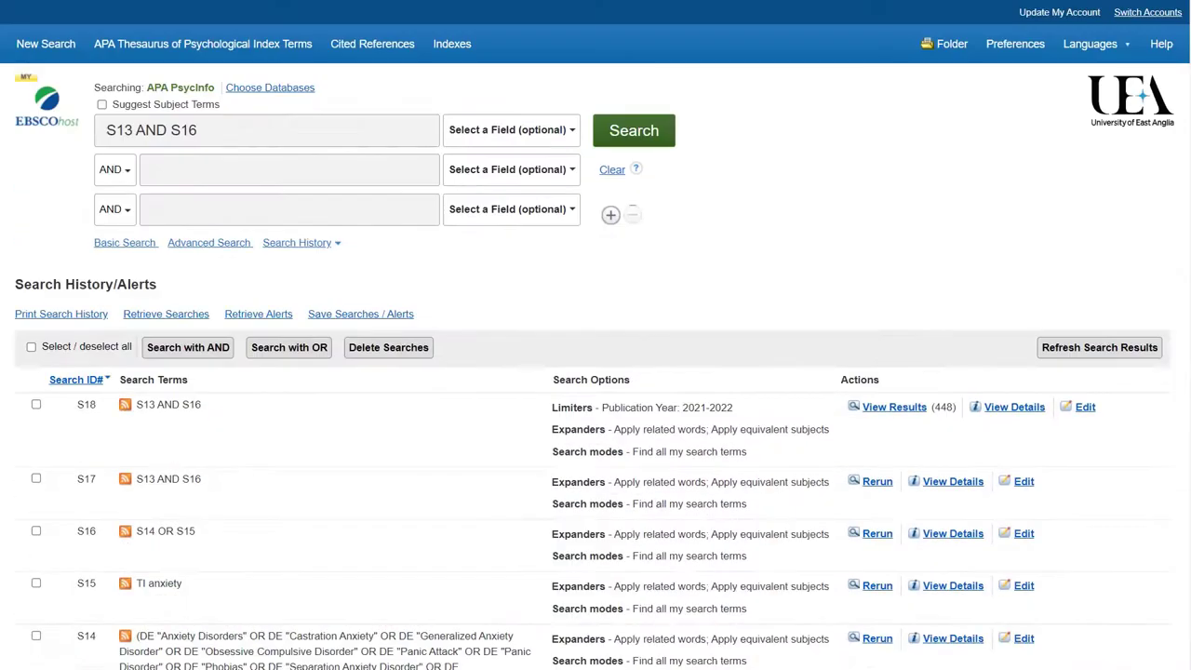
pyautogui.click(958, 47)
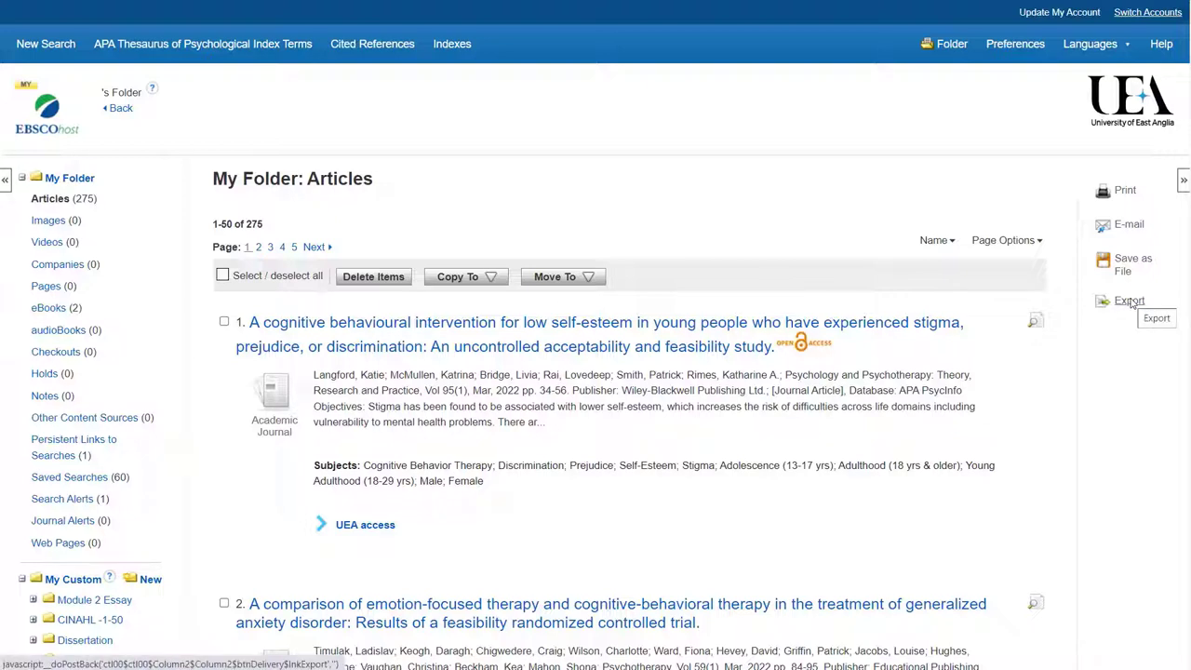
pyautogui.click(224, 322)
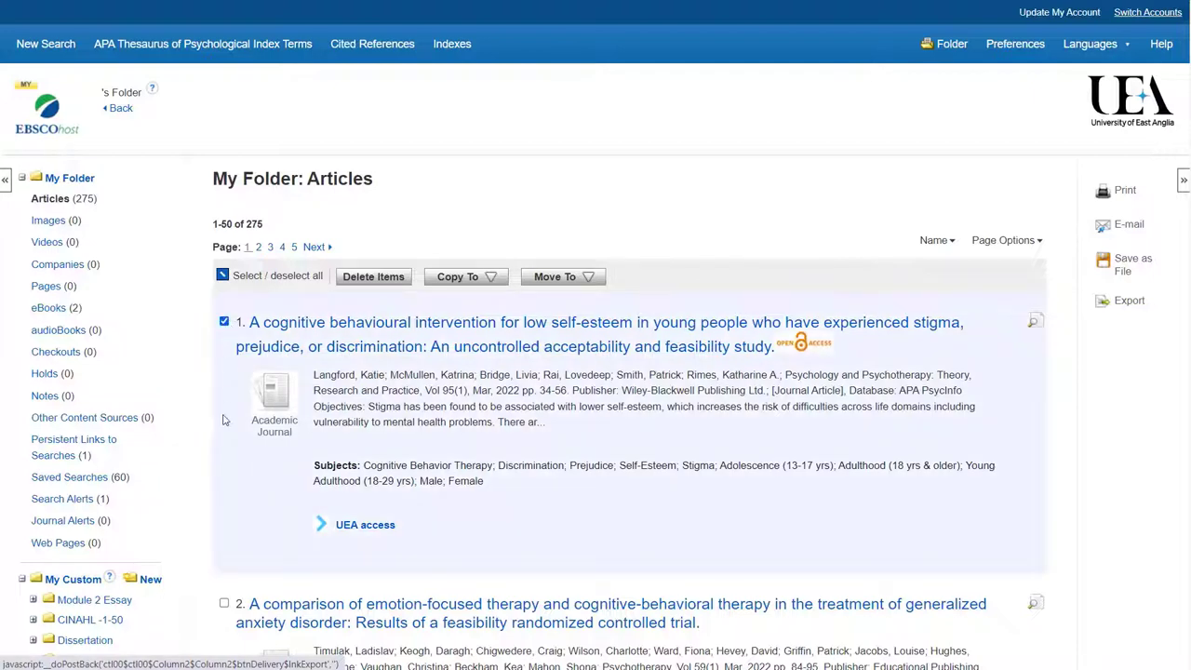
pyautogui.click(224, 604)
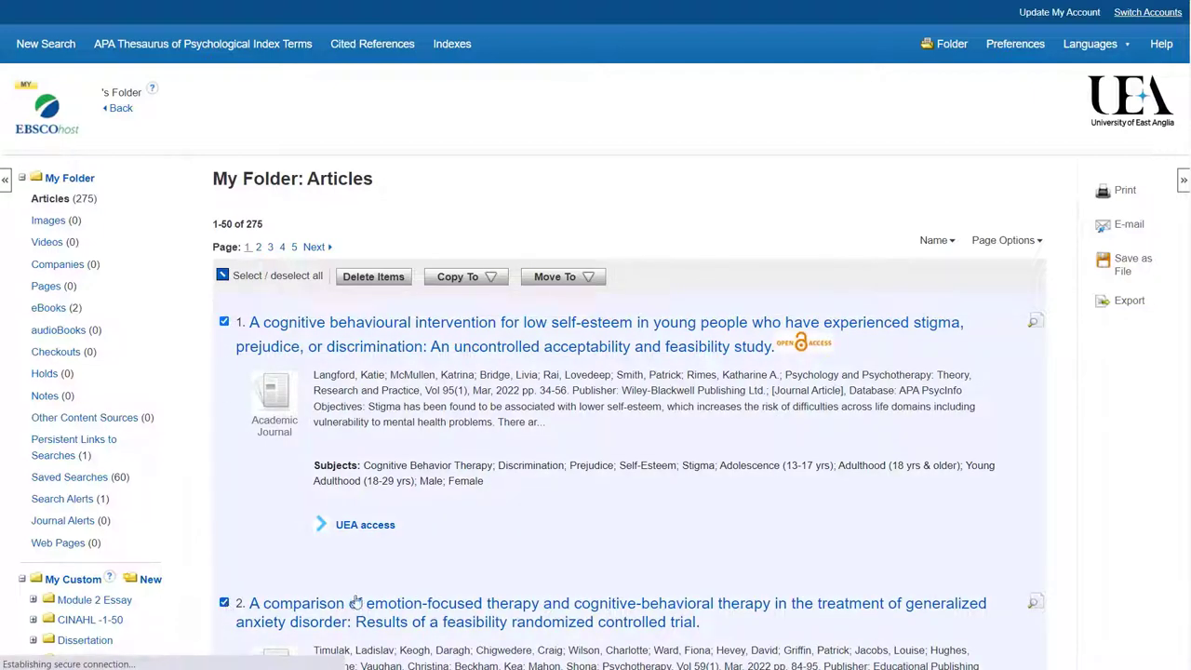
pyautogui.click(1129, 303)
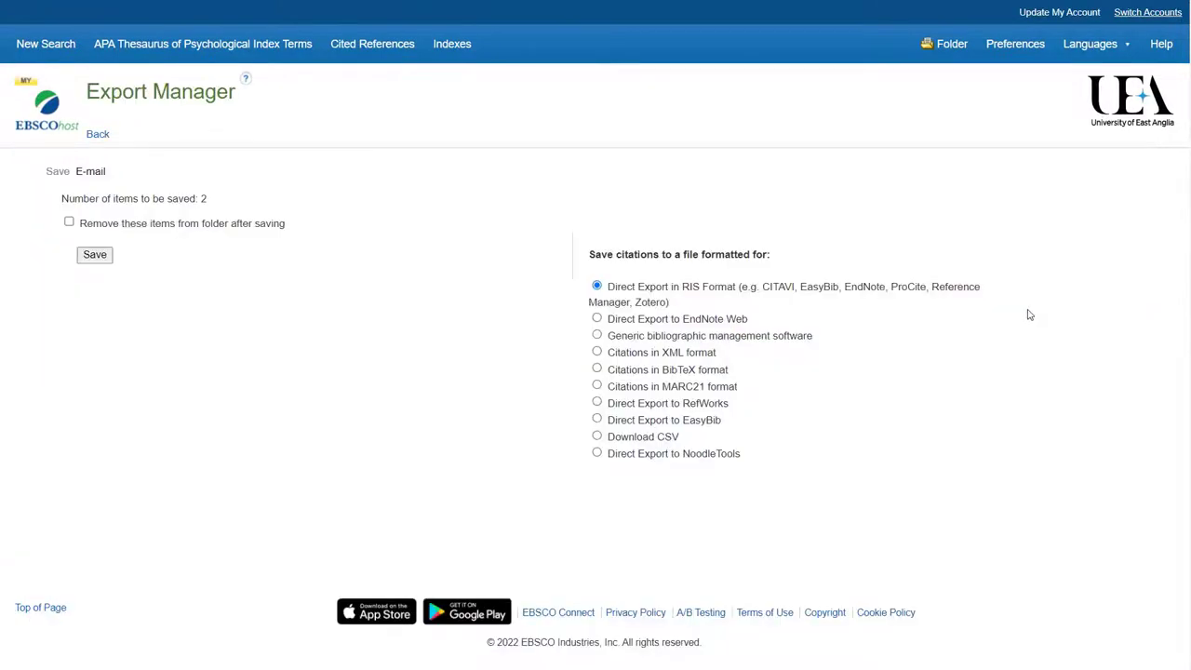